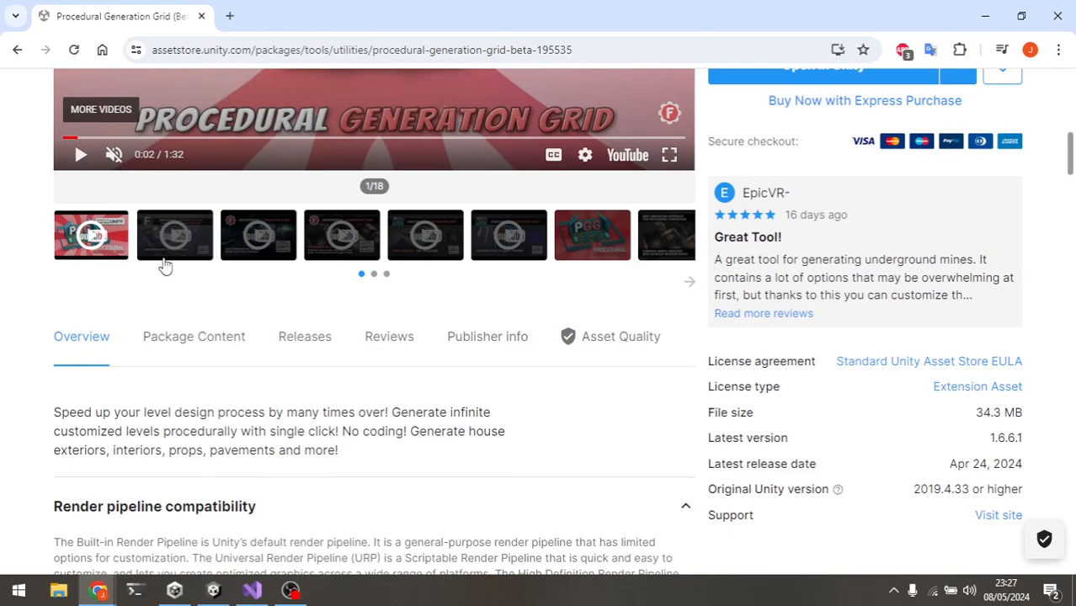
Step: Browse the Procedural Generation Grid asset store page and its preview images
click(611, 507)
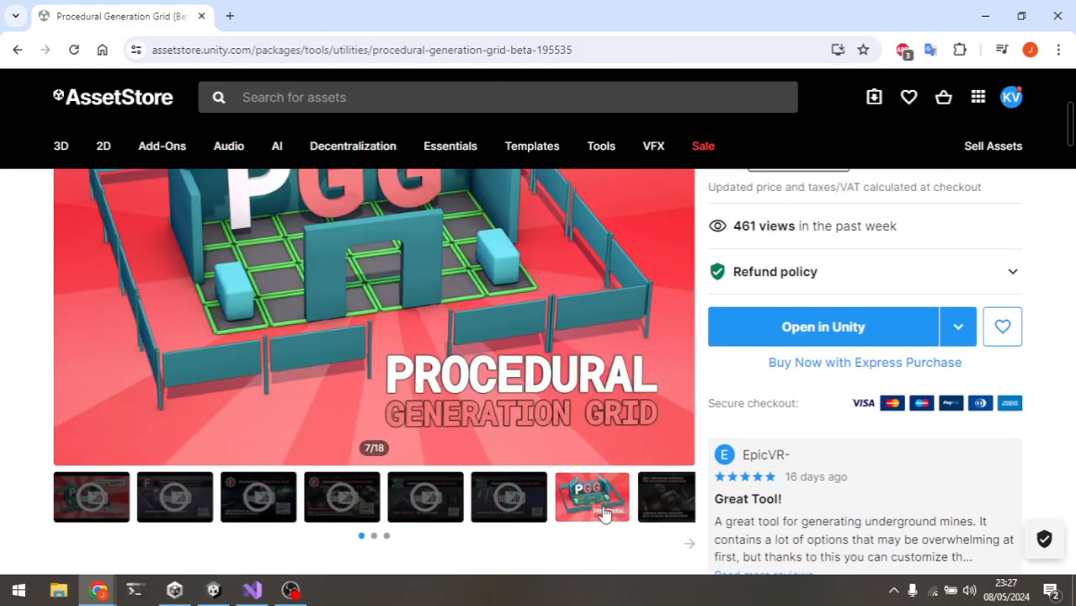
click(374, 536)
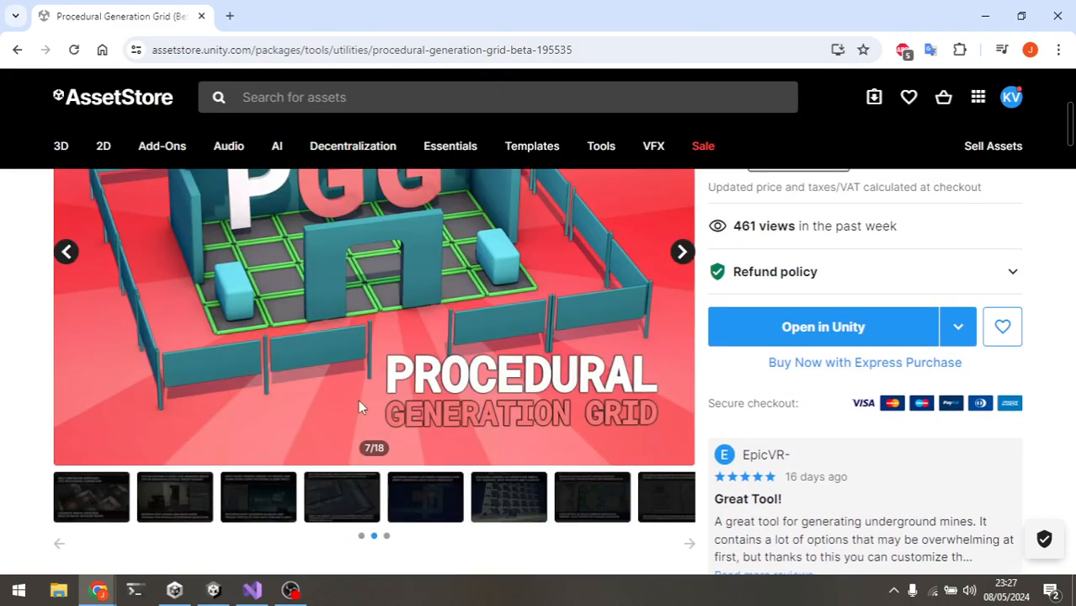
scroll(358, 399, up, 1)
scroll(300, 512, down, 2)
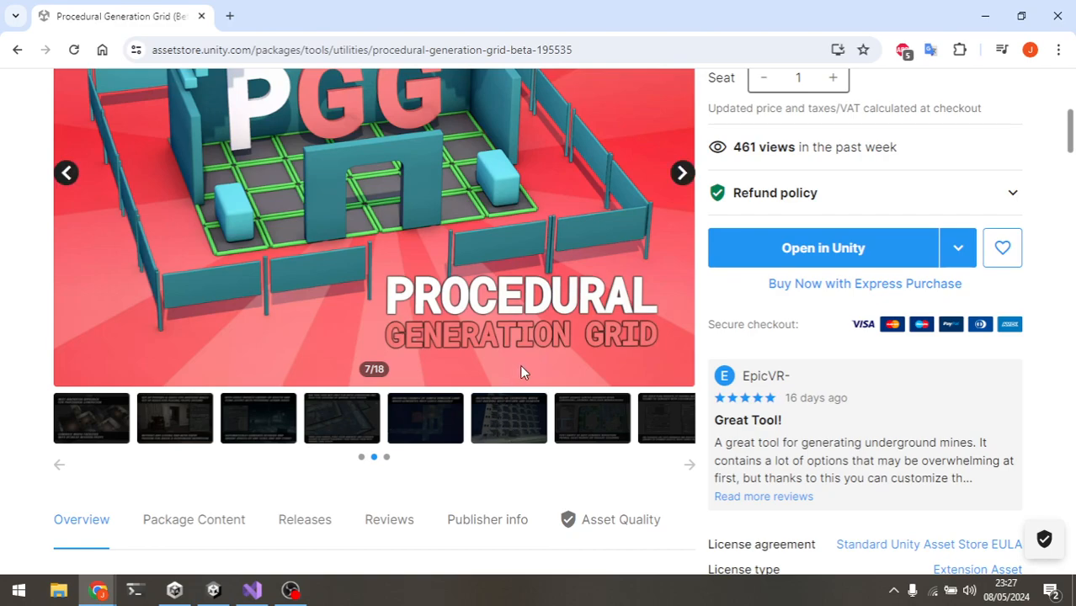
scroll(606, 316, up, 2)
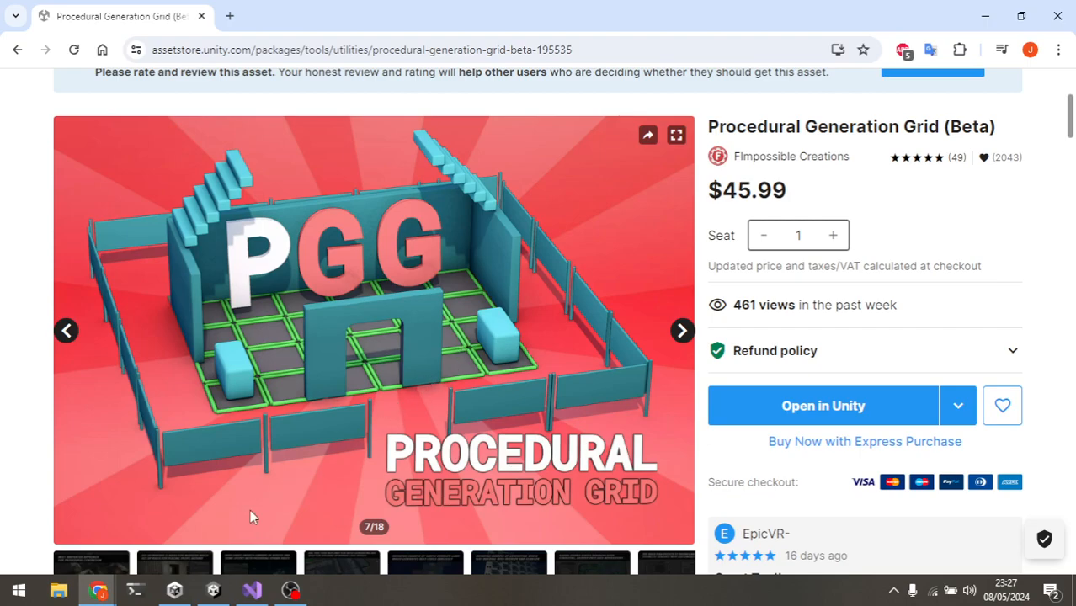
Step: Switch to Unity and inspect the generated level corridors in the Scene view
click(213, 591)
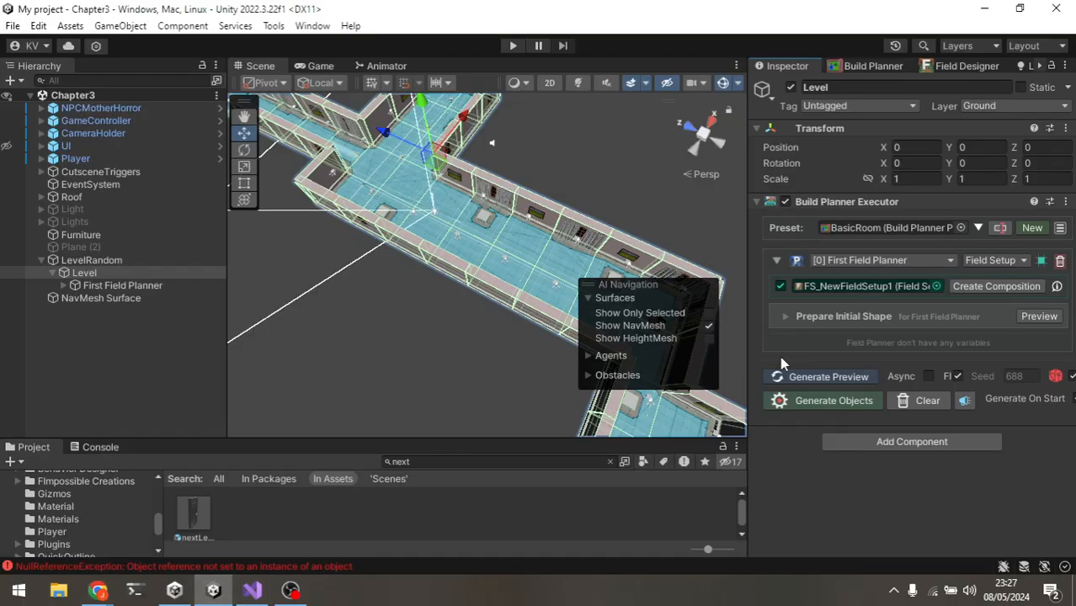
drag(680, 286, 334, 332)
alt+drag(544, 396, 489, 341)
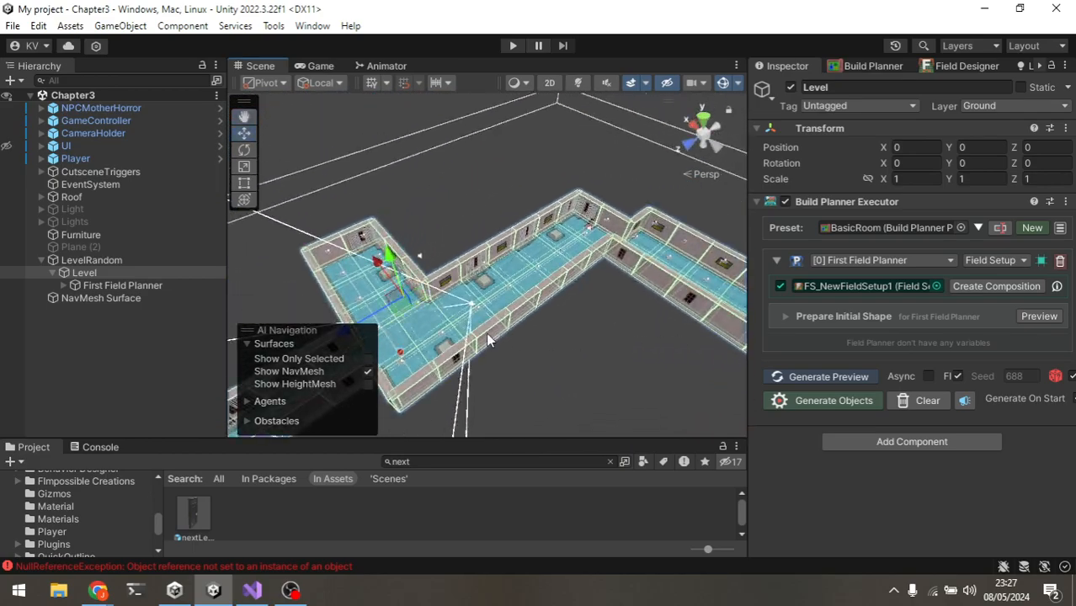
scroll(489, 341, up, 6)
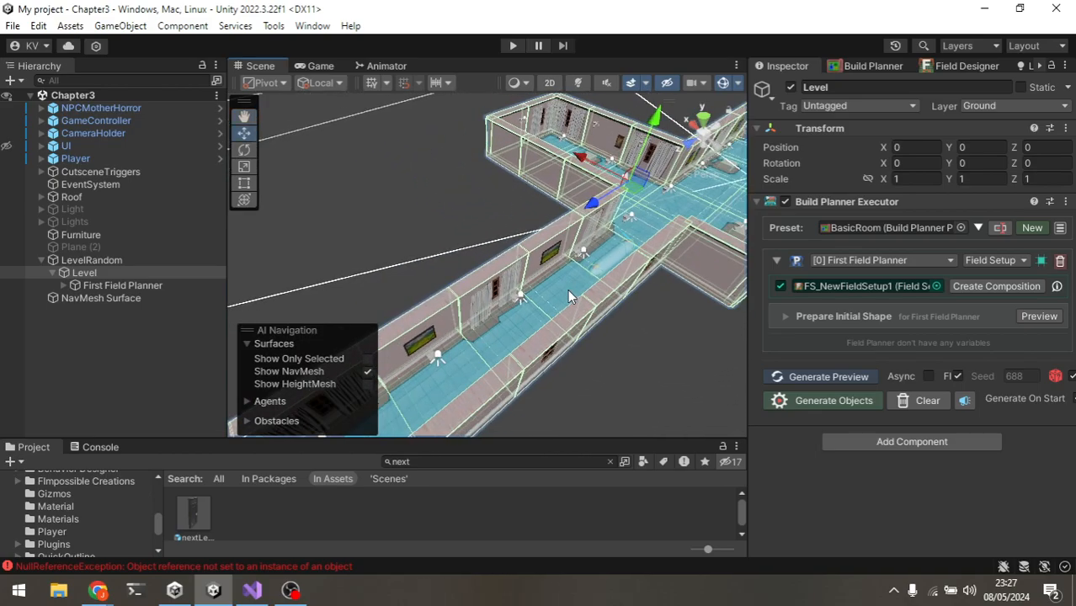
scroll(568, 291, down, 2)
middle_drag(567, 312, 601, 293)
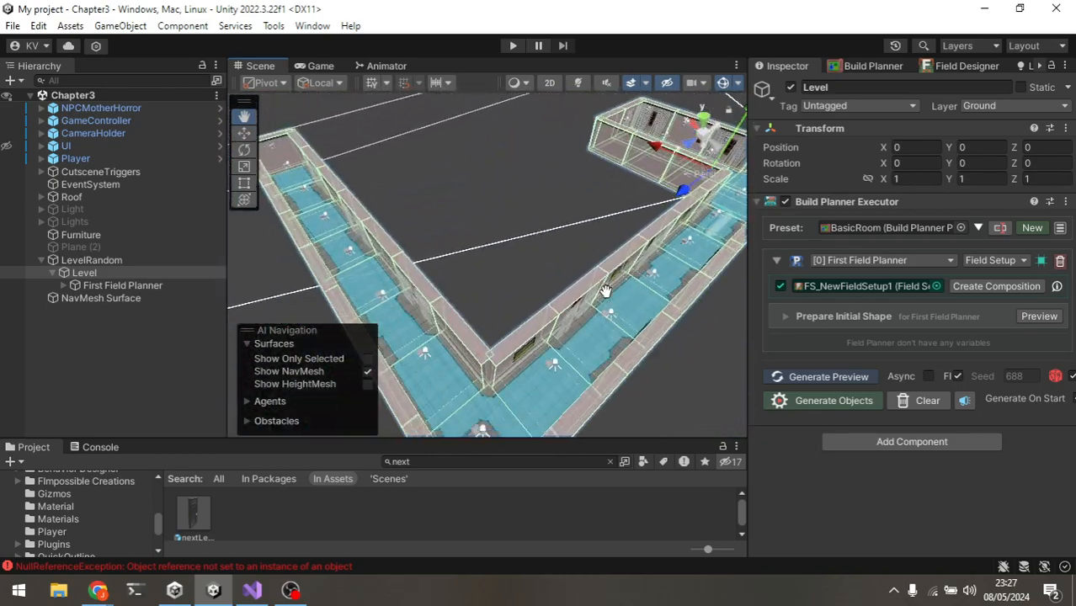
scroll(589, 291, down, 5)
scroll(587, 289, down, 1)
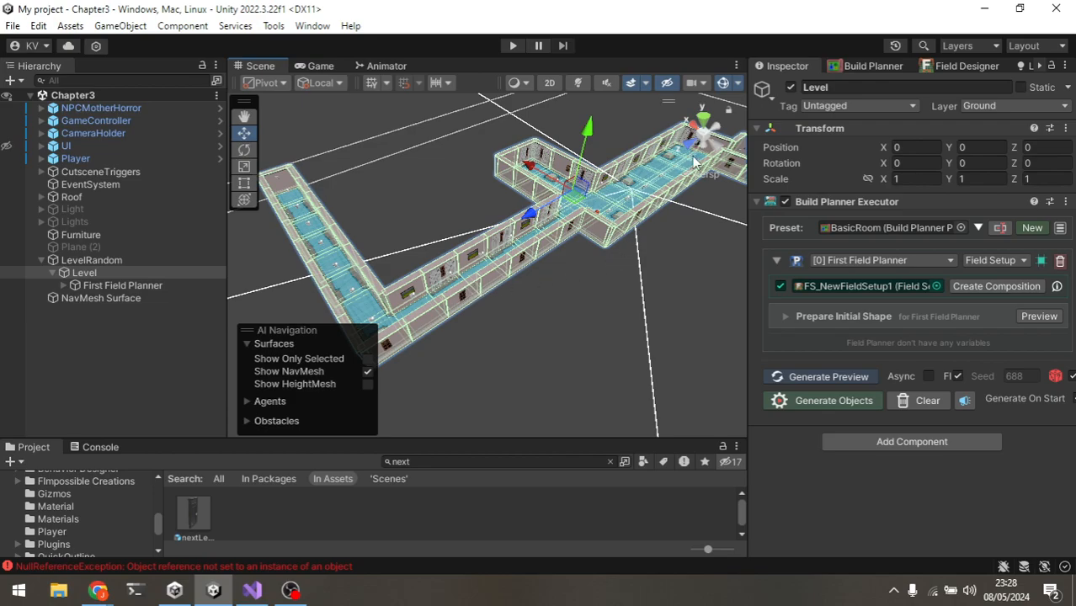
Step: In the Field Designer, load the FS_NewFieldSetup1 preset
click(968, 66)
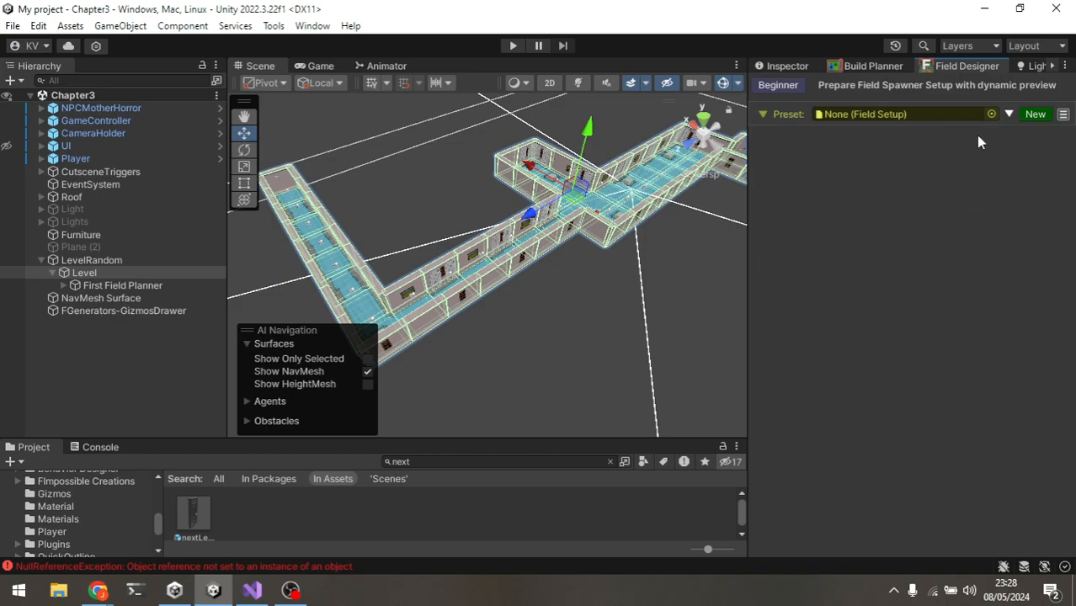
click(992, 113)
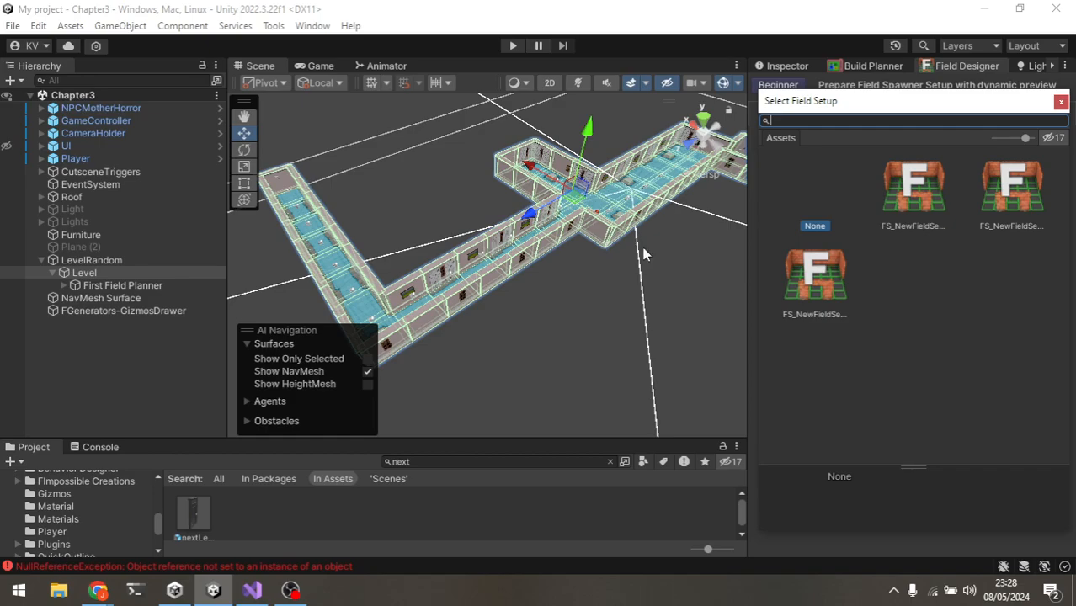
click(907, 194)
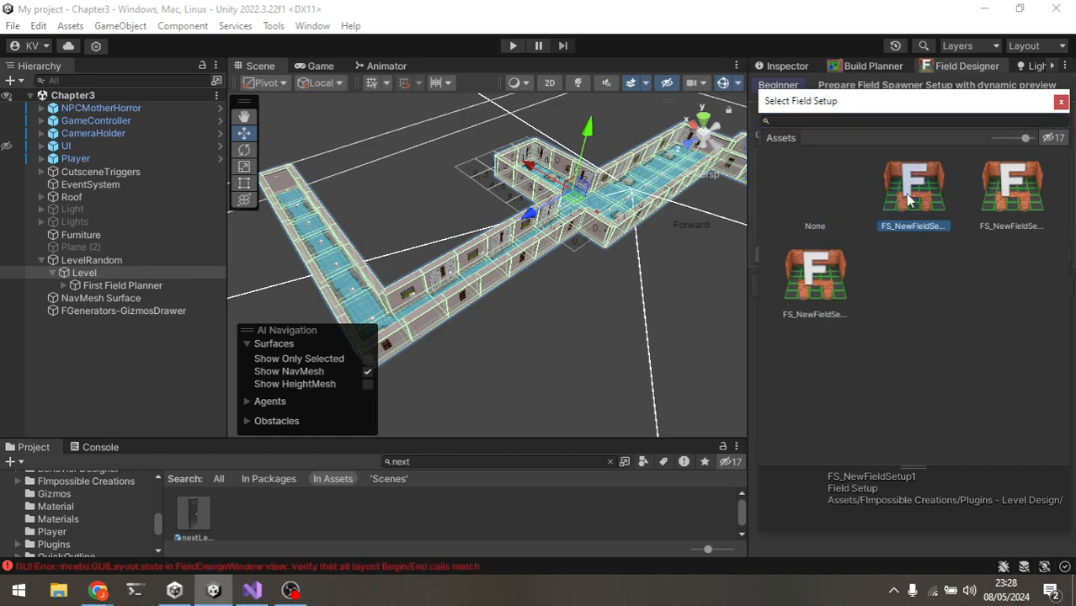
click(1061, 101)
middle_drag(534, 214, 483, 253)
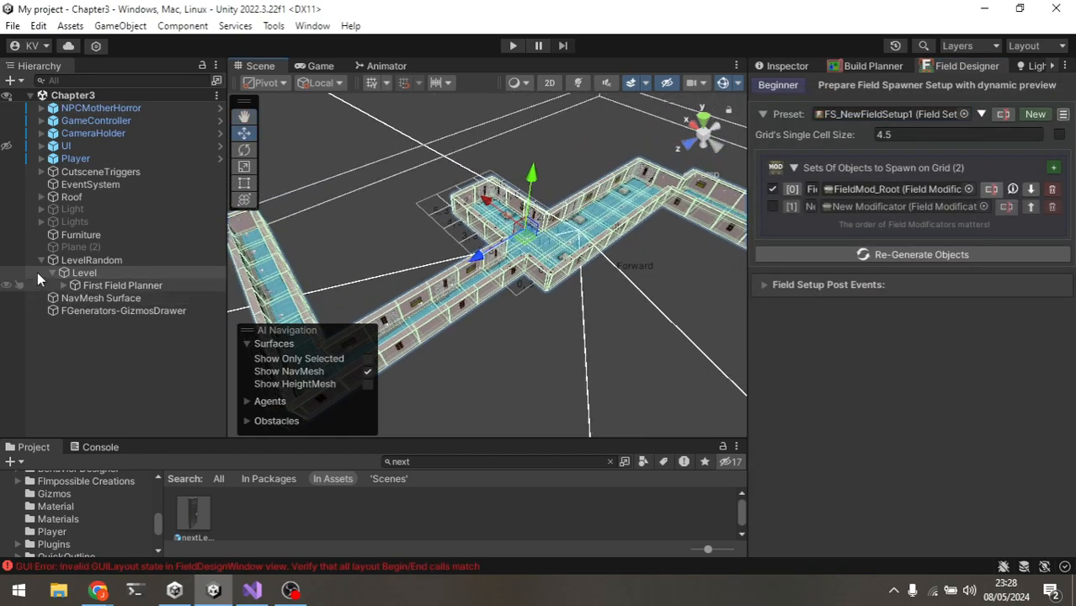
Step: Hide the LevelRandom object and regenerate the field setup's objects
click(7, 261)
scroll(472, 255, up, 3)
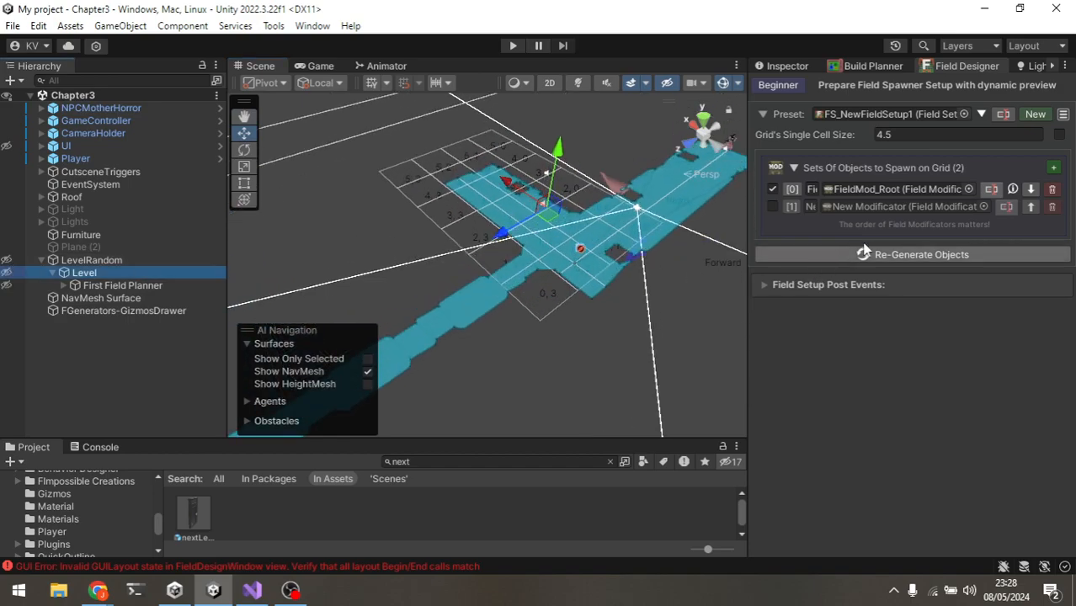
click(888, 258)
scroll(513, 192, up, 2)
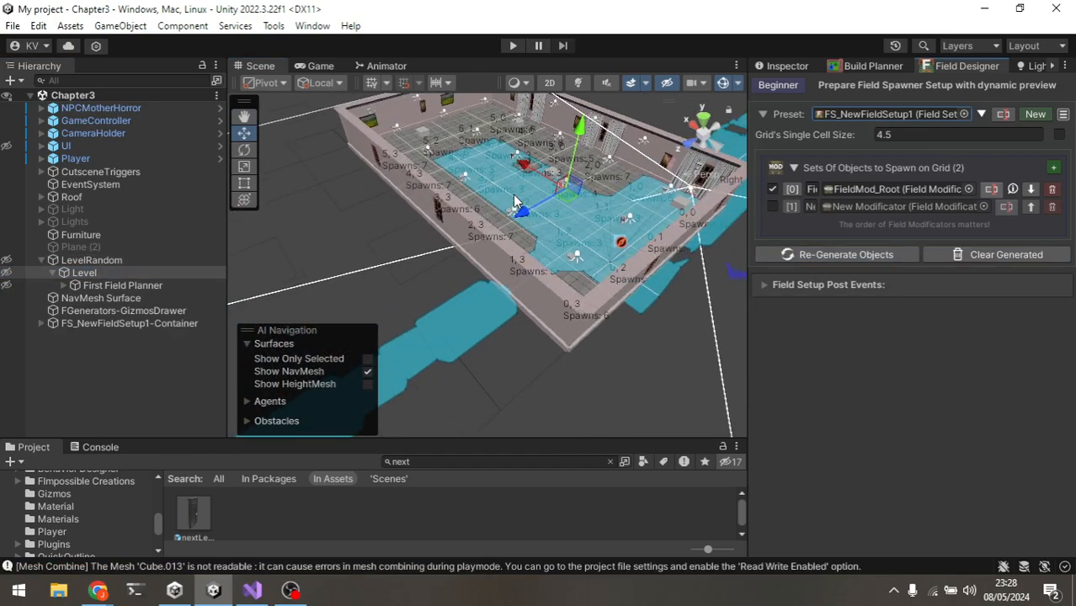
Step: Turn off the NavMesh display in the Scene view
middle_drag(520, 192, 444, 250)
click(368, 372)
mouse_move(580, 338)
alt+mouse_down()
mouse_move(494, 240)
mouse_move(472, 262)
mouse_move(495, 264)
mouse_move(595, 373)
mouse_move(577, 348)
alt+mouse_up()
scroll(495, 264, up, 3)
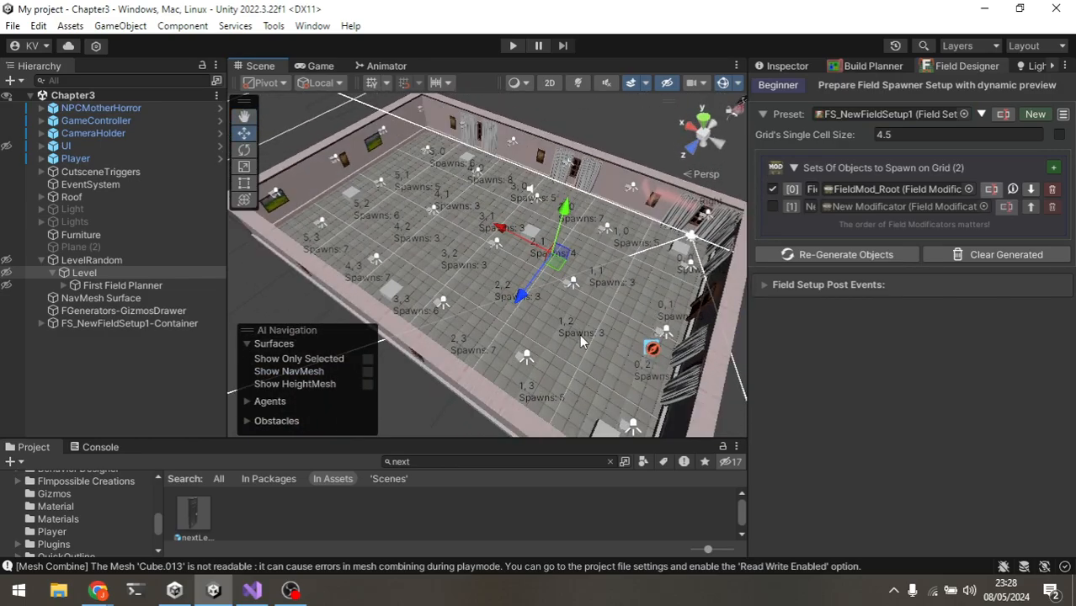
Step: Inspect the generated room and open the FieldMod_Root modificator's prefab spawners, then close it
alt+drag(467, 291, 588, 224)
scroll(497, 280, up, 4)
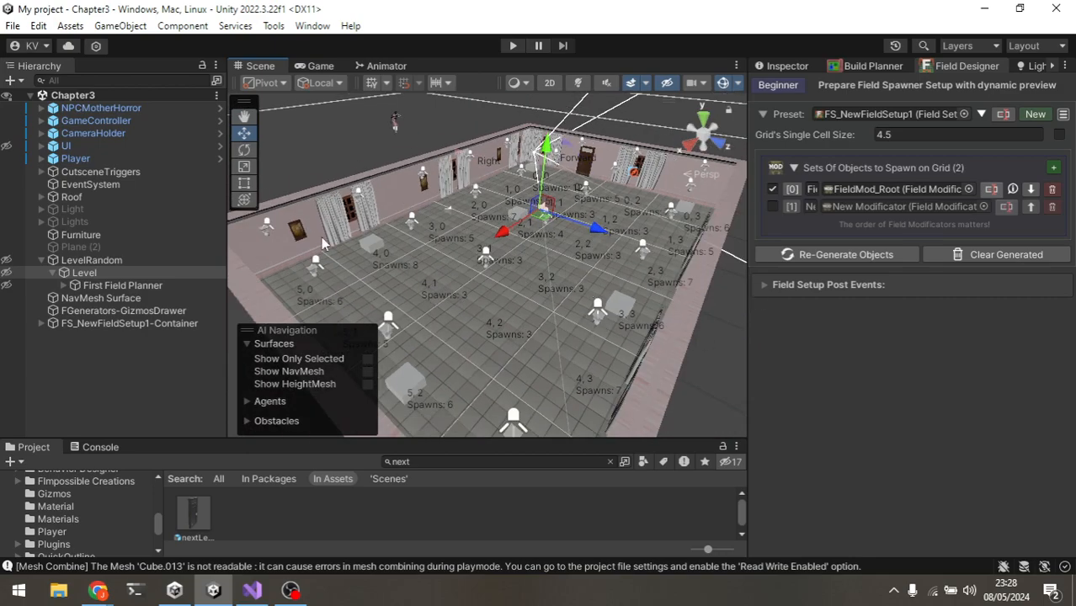
alt+drag(473, 332, 602, 217)
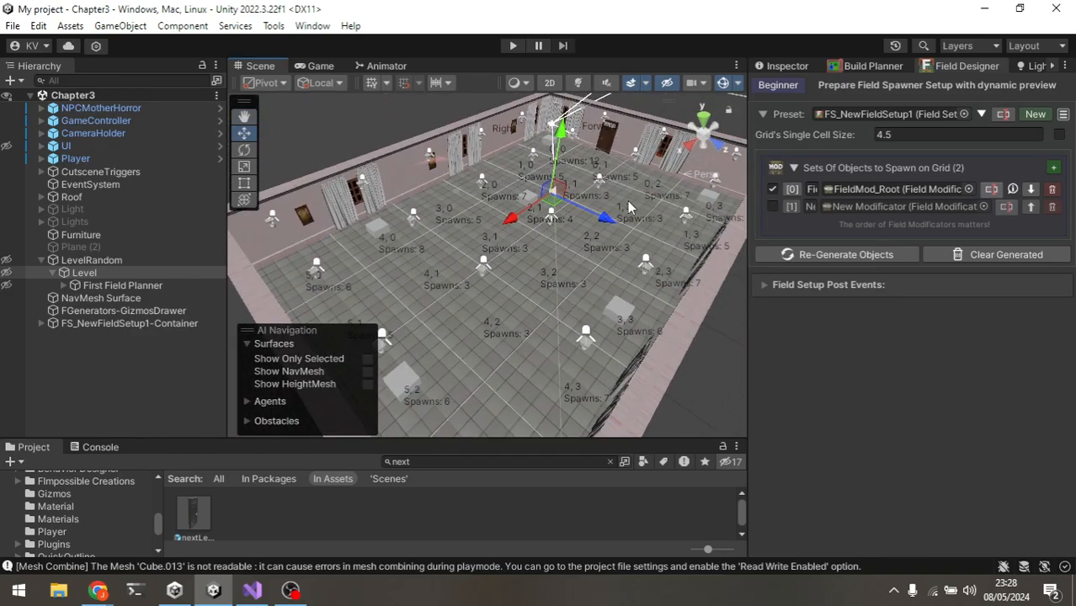
scroll(628, 200, down, 3)
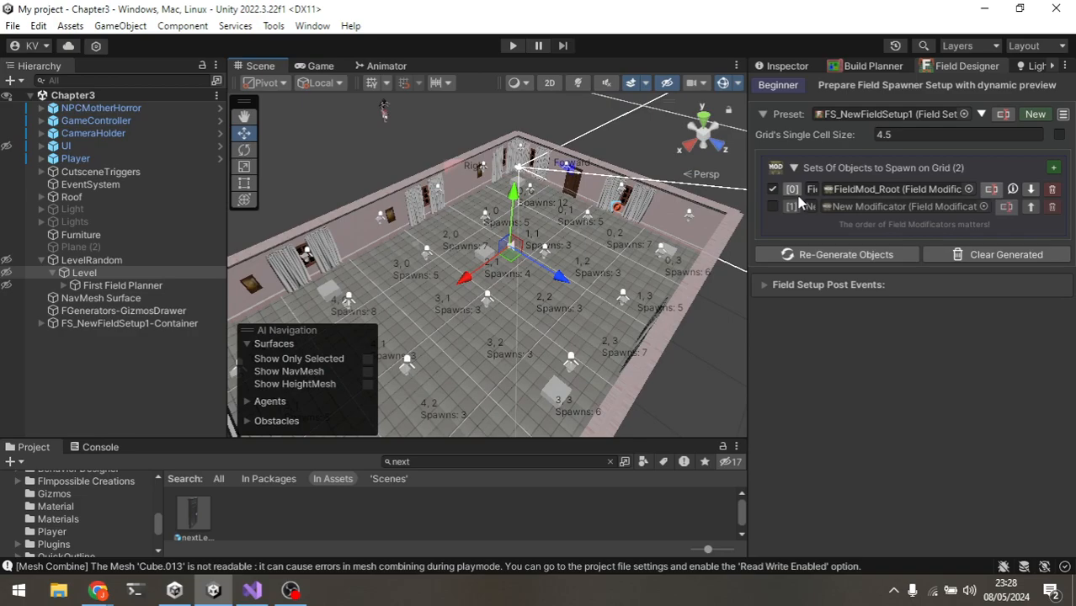
click(809, 190)
scroll(753, 343, down, 6)
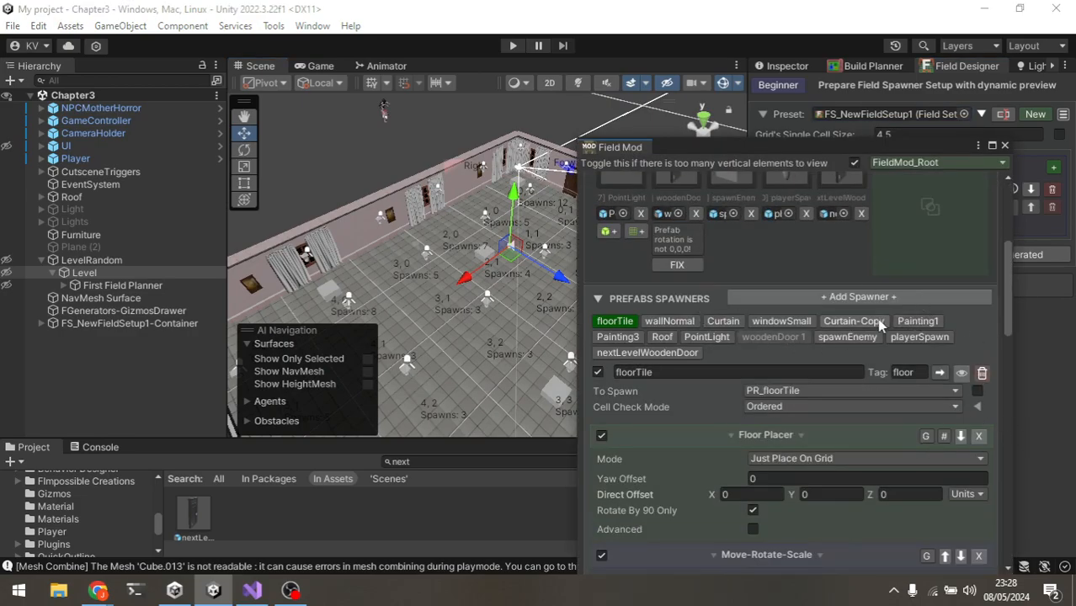
click(1004, 145)
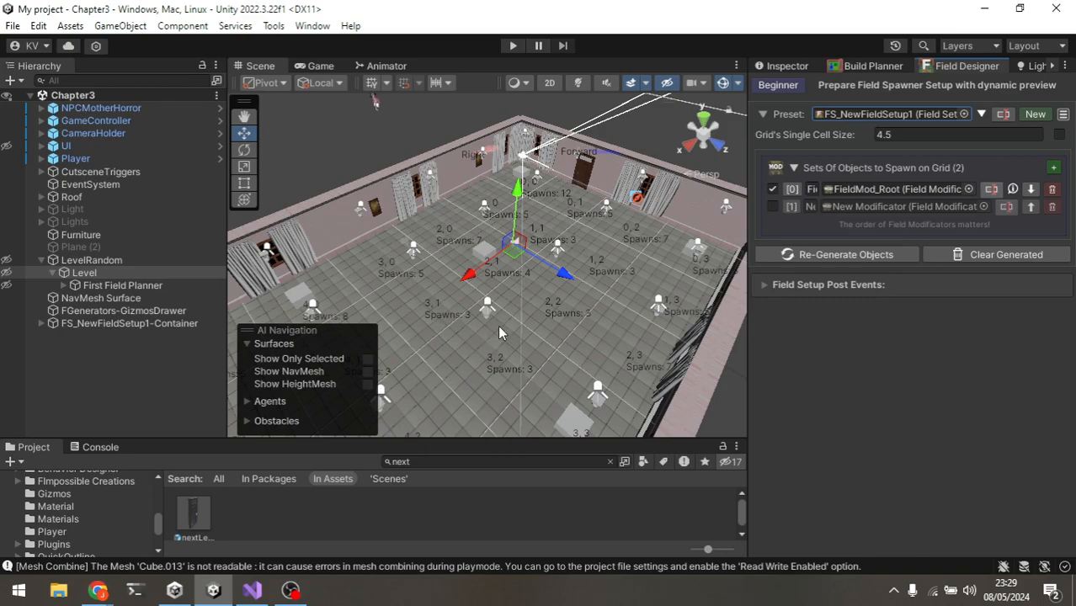
Step: Examine the generated room's props and grid cell spawns in the Scene view
scroll(499, 327, up, 1)
scroll(564, 273, up, 1)
middle_drag(566, 274, 540, 300)
scroll(574, 212, up, 3)
middle_drag(576, 212, 491, 283)
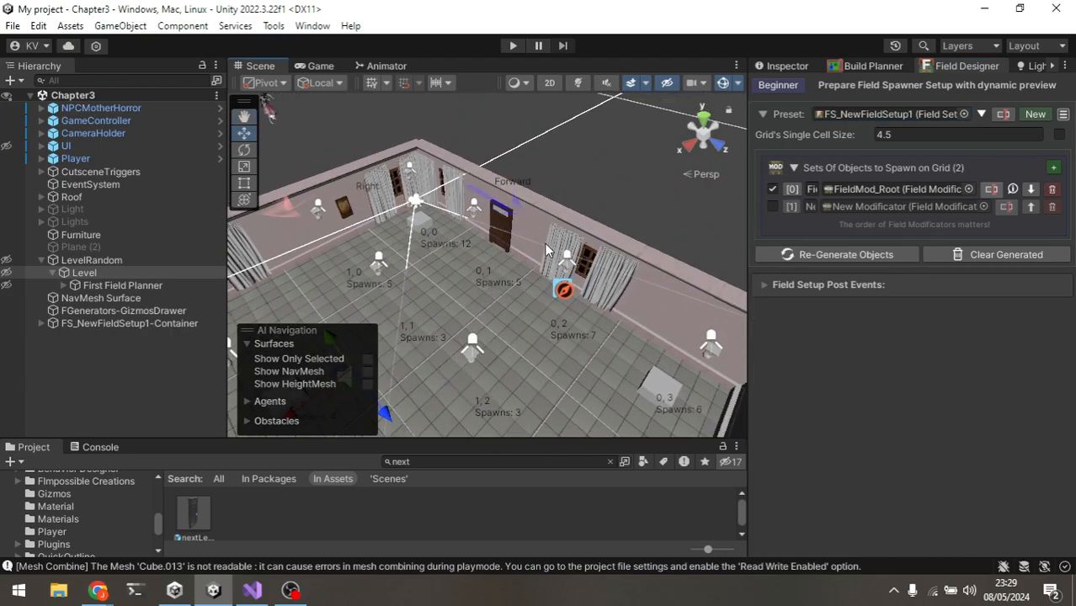
alt+drag(539, 294, 553, 310)
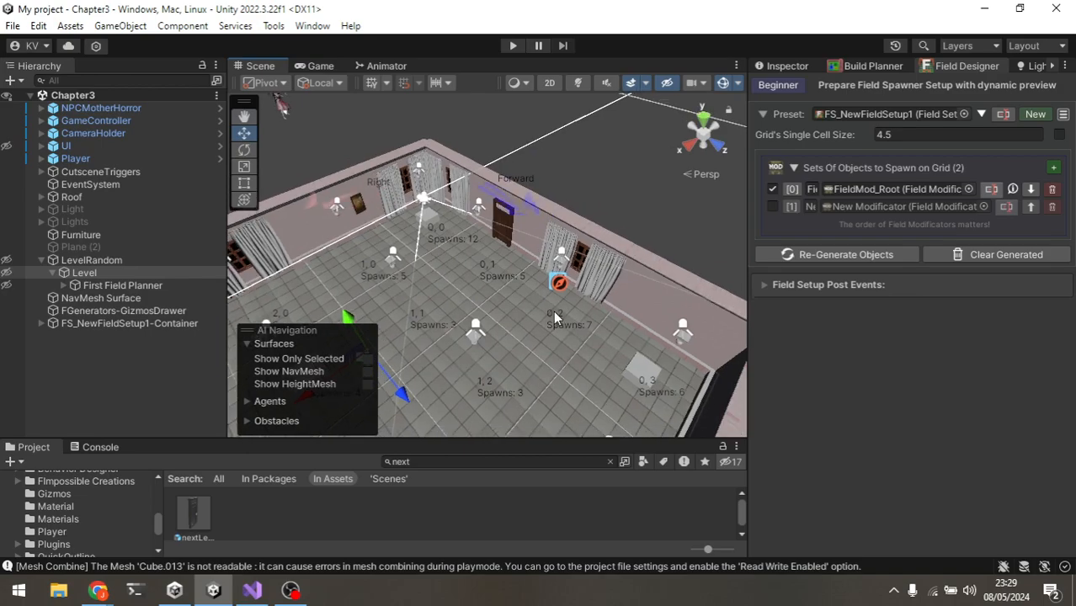
alt+drag(482, 303, 534, 295)
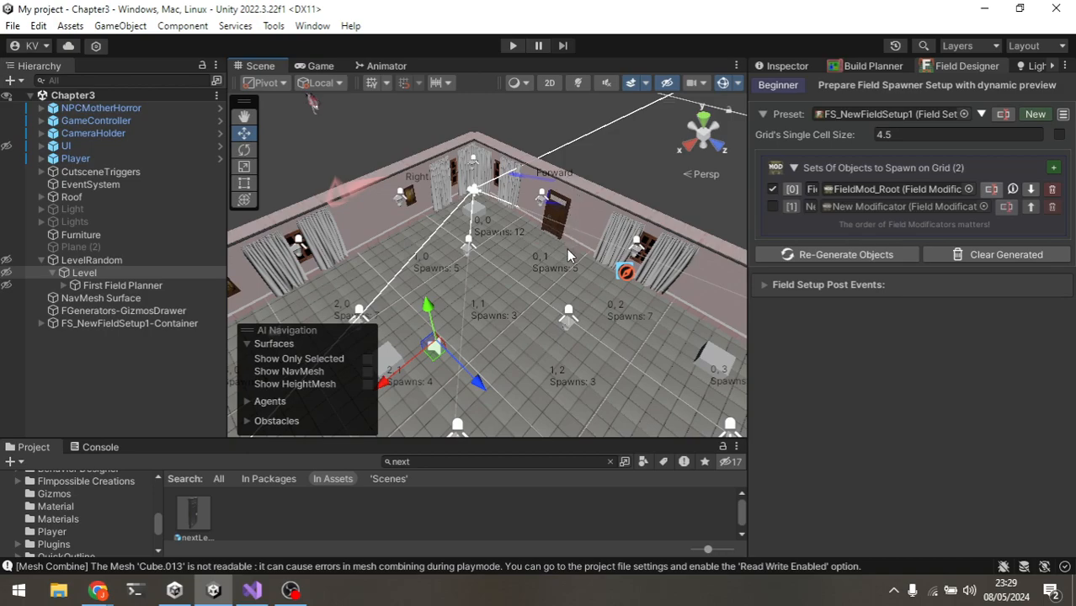
scroll(638, 320, down, 3)
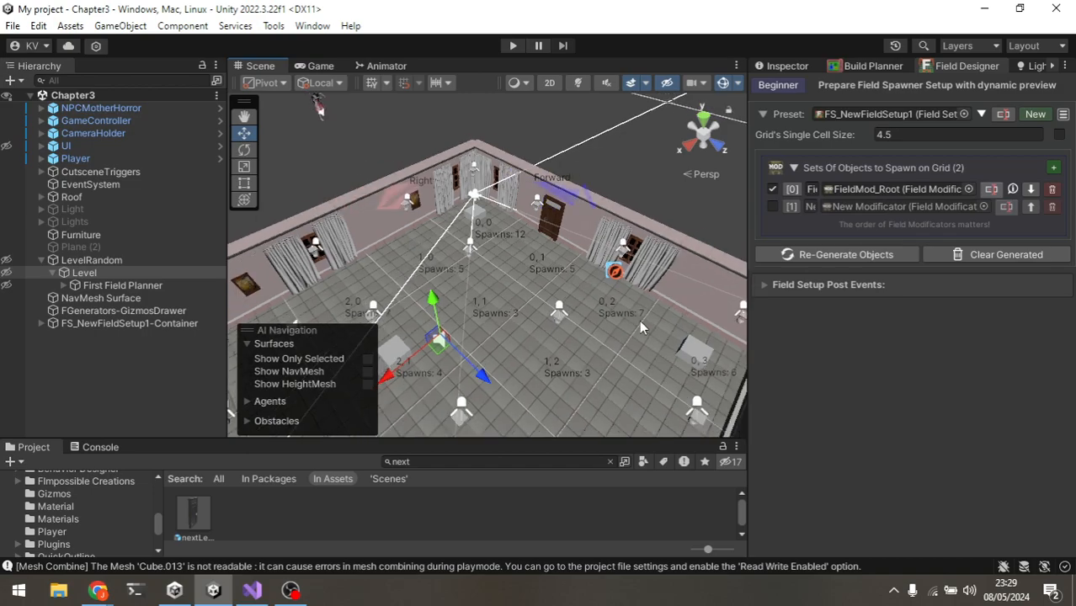
middle_drag(437, 329, 487, 252)
scroll(509, 259, down, 2)
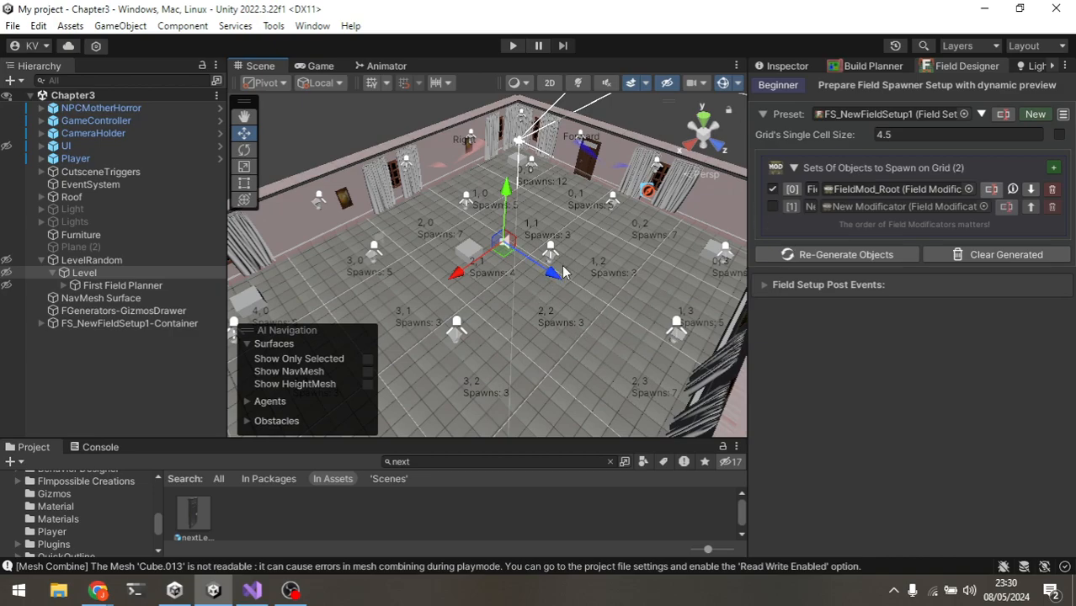
Step: Clear the generated field objects and return to the Inspector
click(977, 254)
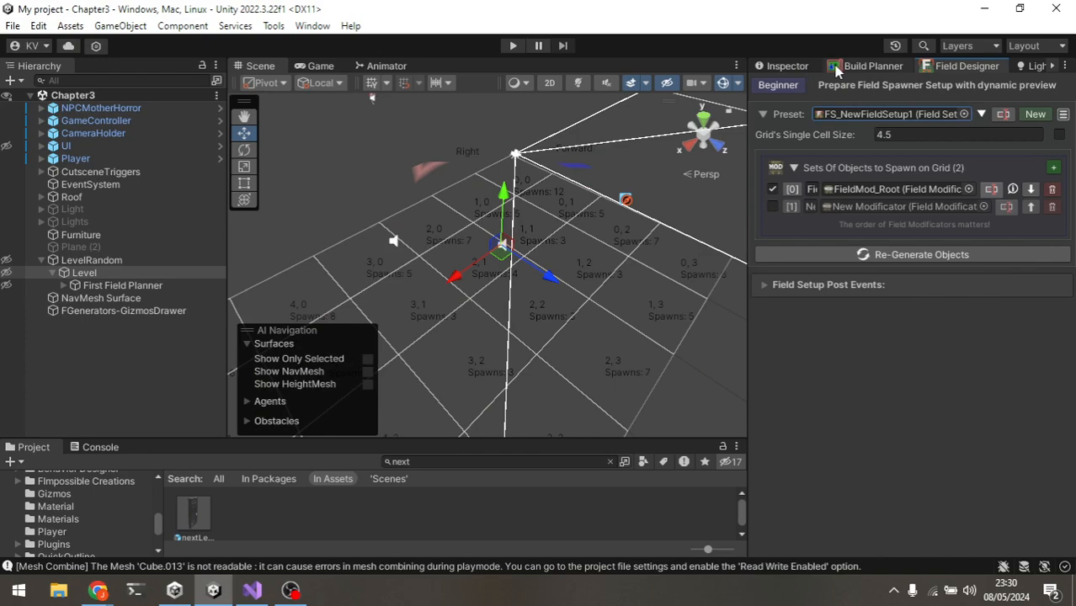
click(800, 69)
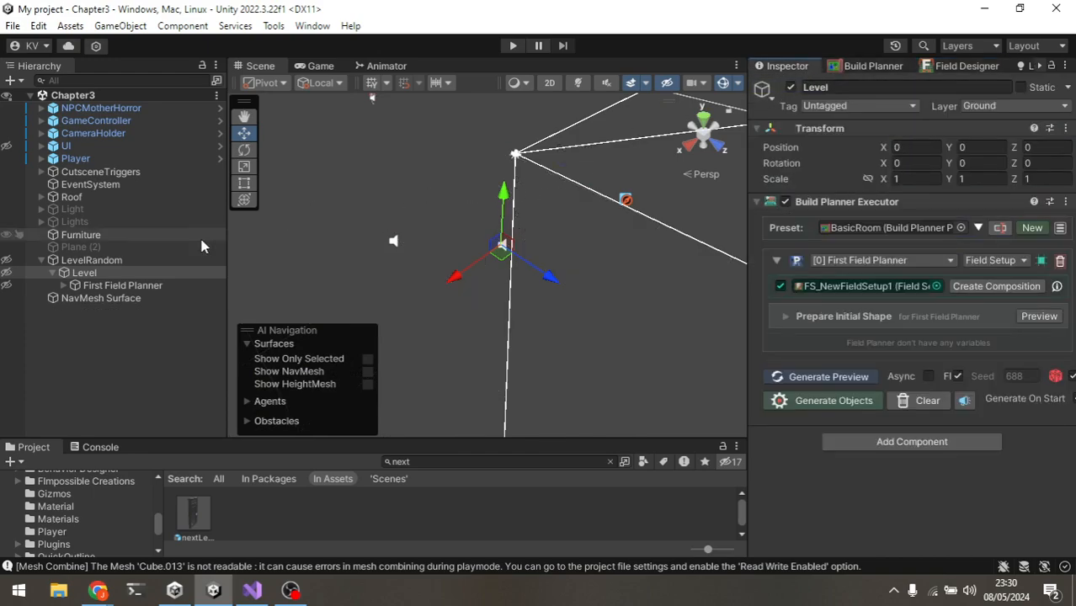
Step: Select LevelRandom and Level in the hierarchy to review their components
click(100, 263)
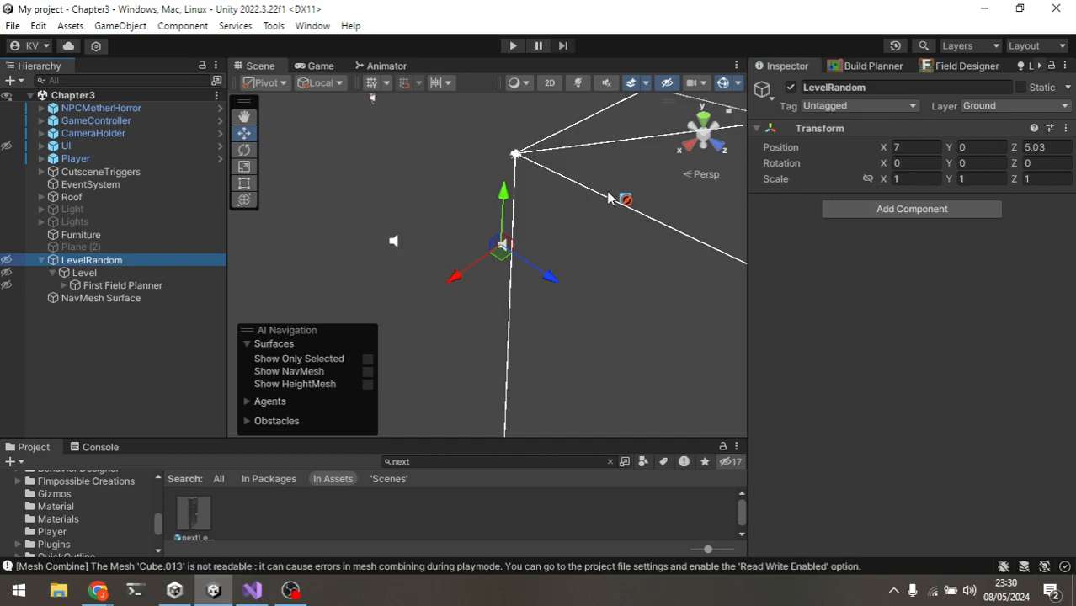
scroll(581, 282, up, 2)
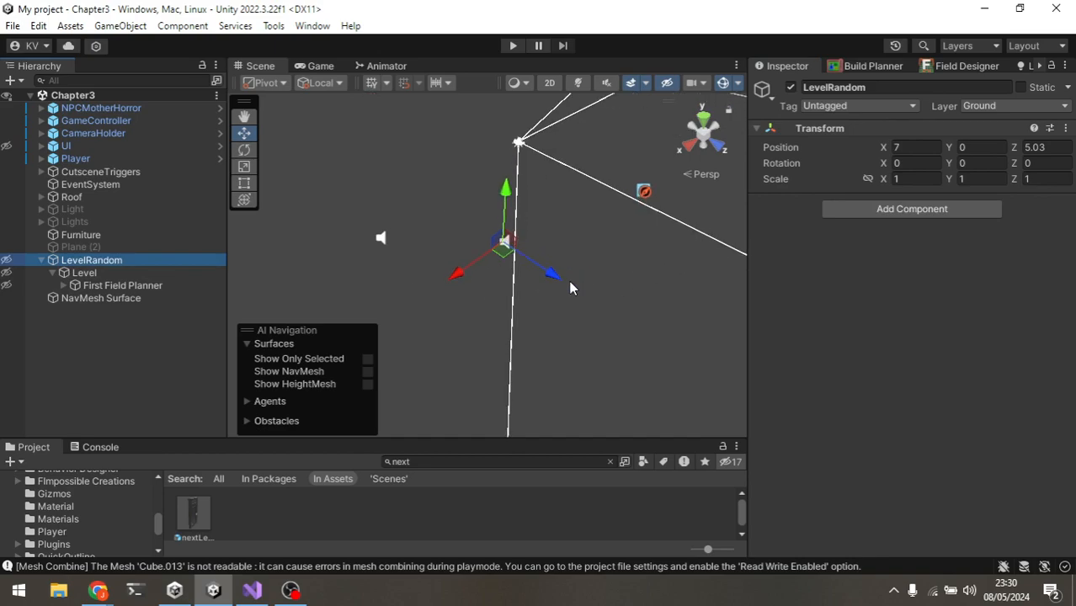
click(84, 273)
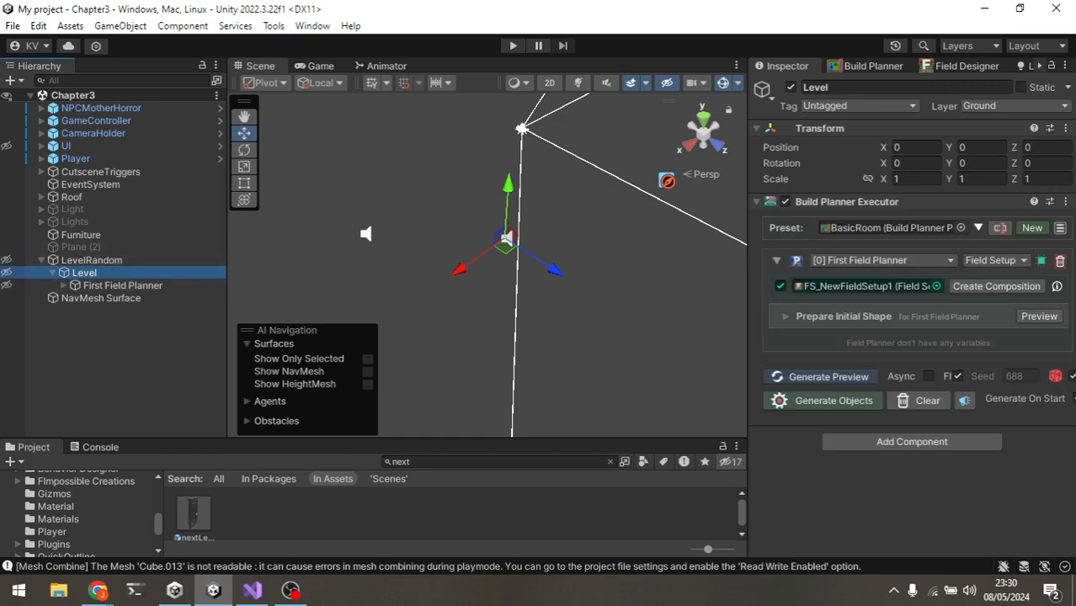
click(112, 261)
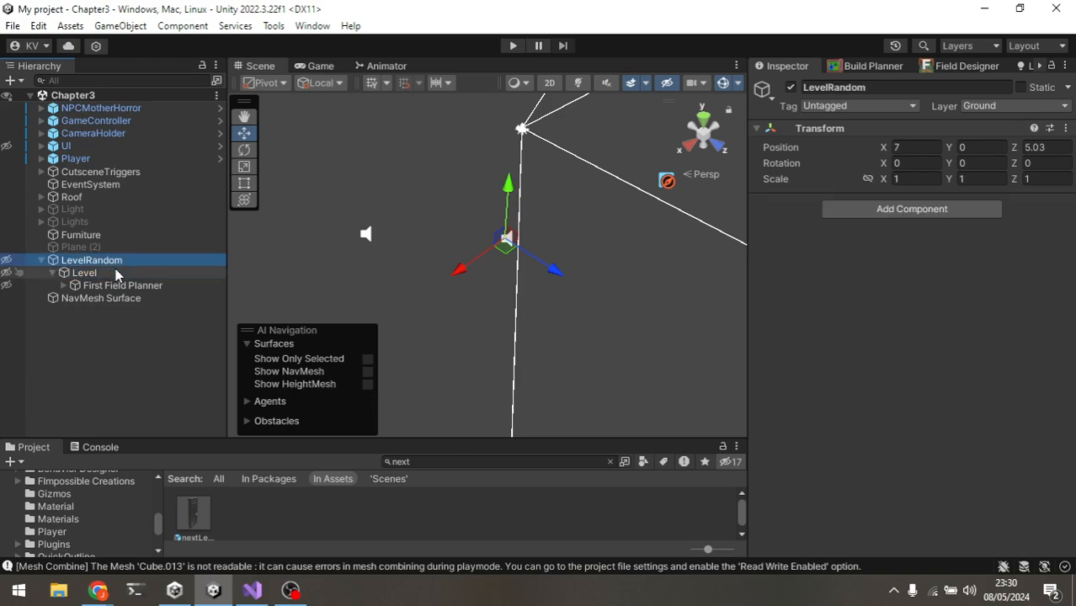
click(84, 273)
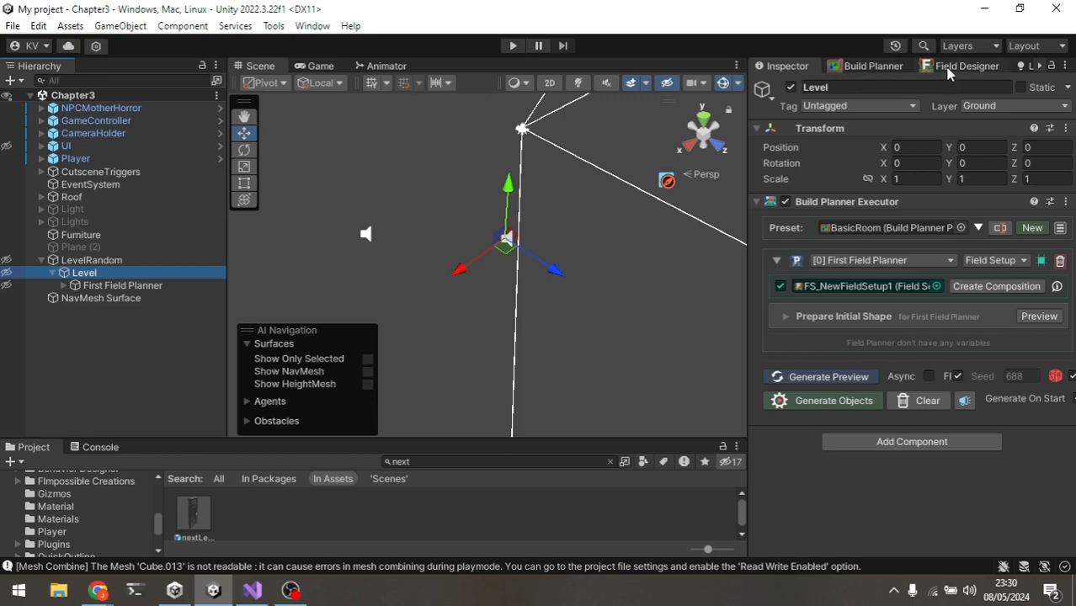
Step: Load the BasicRoom preset into the Build Planner window and open the First Field Planner's settings window
click(876, 68)
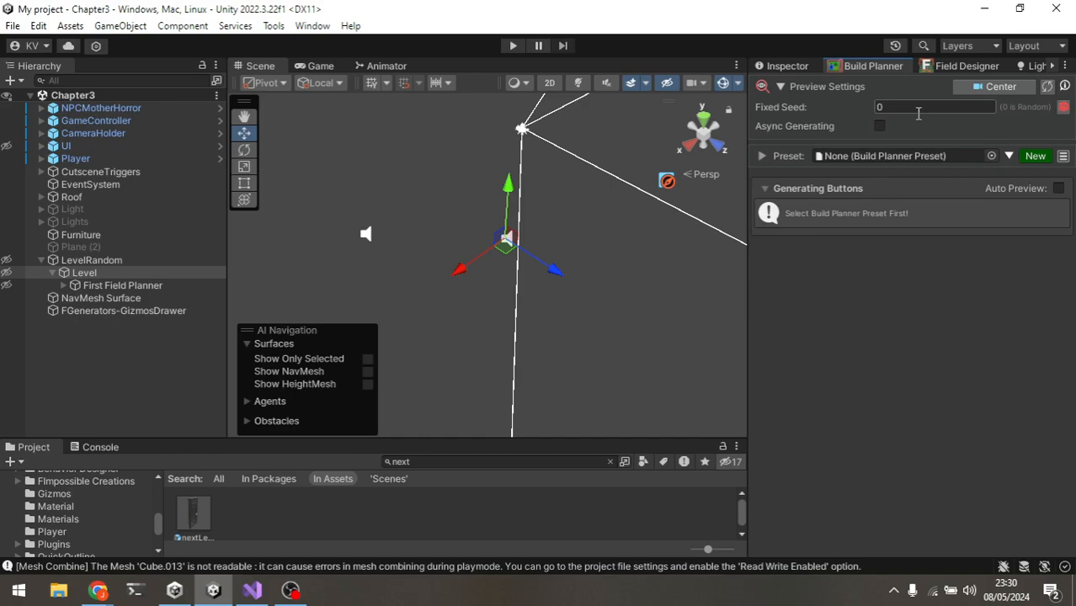
click(991, 155)
click(895, 257)
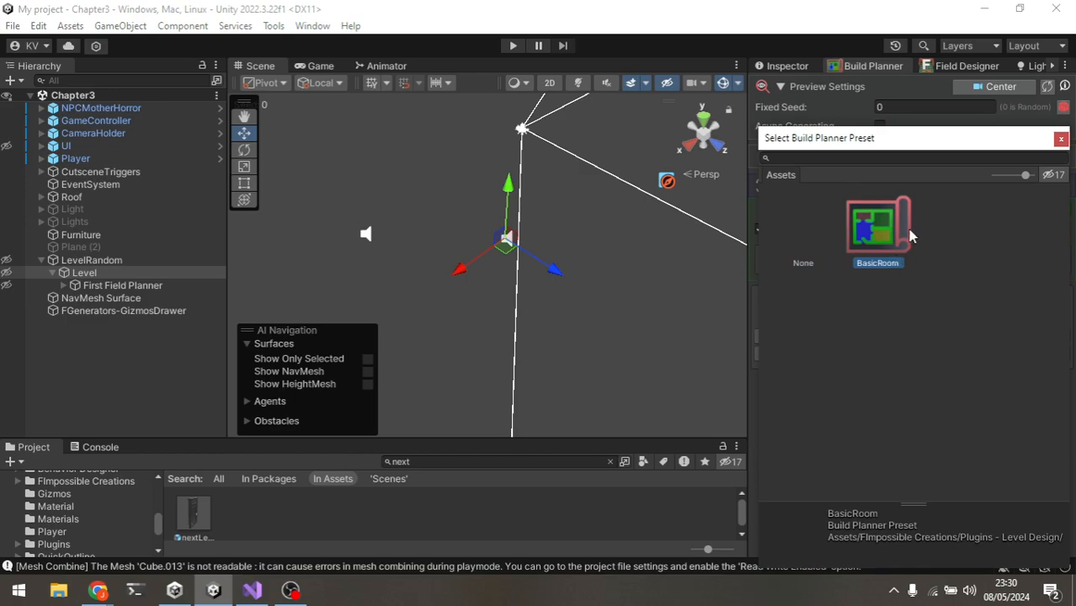
double_click(884, 230)
click(800, 233)
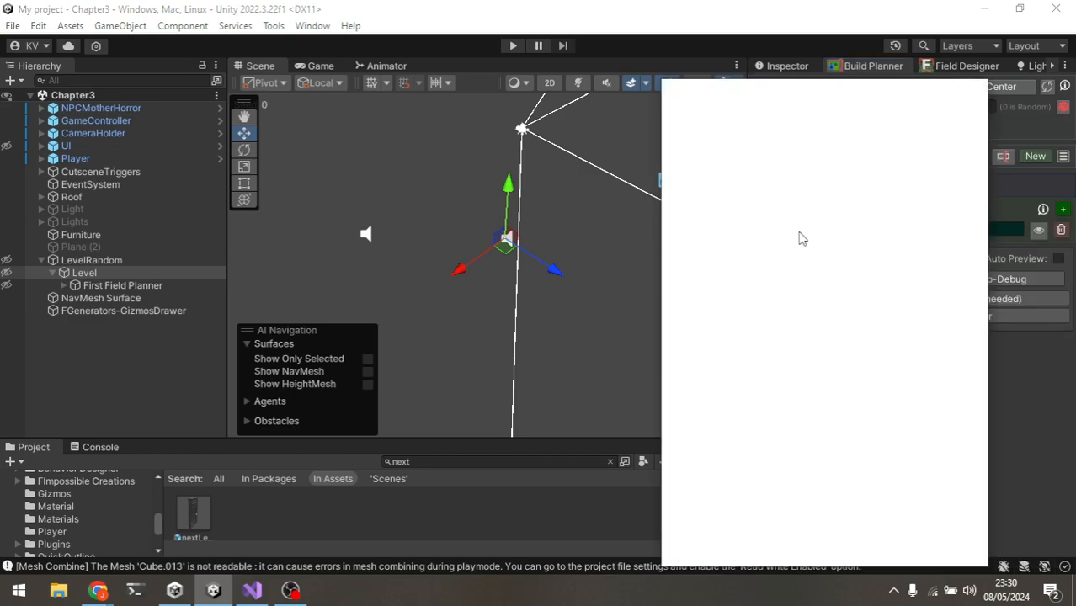
scroll(505, 233, down, 1)
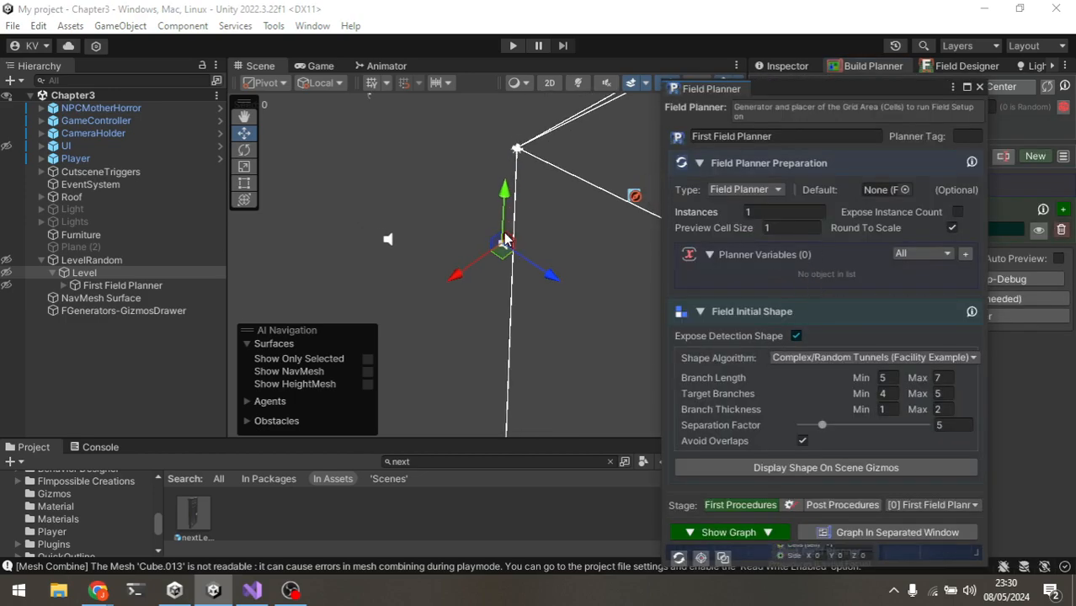
drag(845, 95, 839, 414)
Step: Generate a layout preview of the First Field Planner's tunnel shape
middle_drag(544, 234, 517, 276)
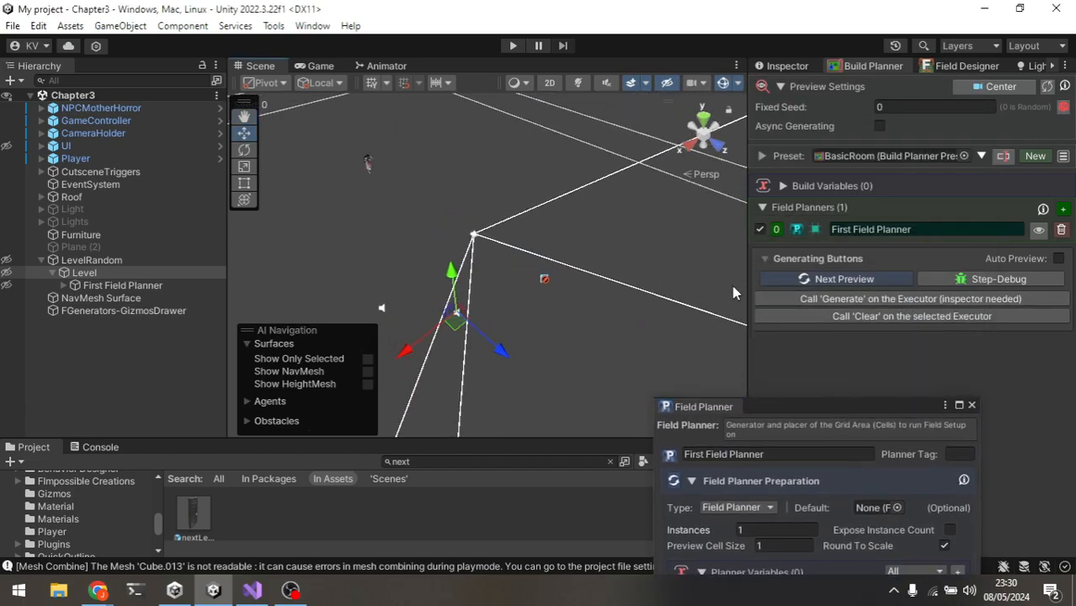
click(855, 279)
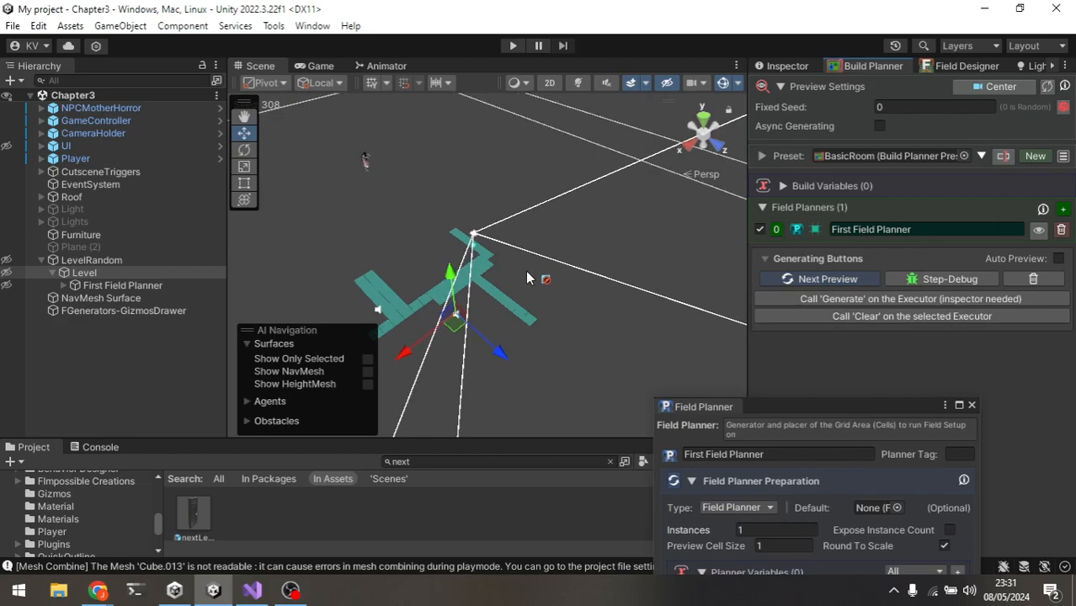
scroll(524, 272, up, 3)
middle_drag(523, 272, 560, 259)
scroll(556, 259, up, 6)
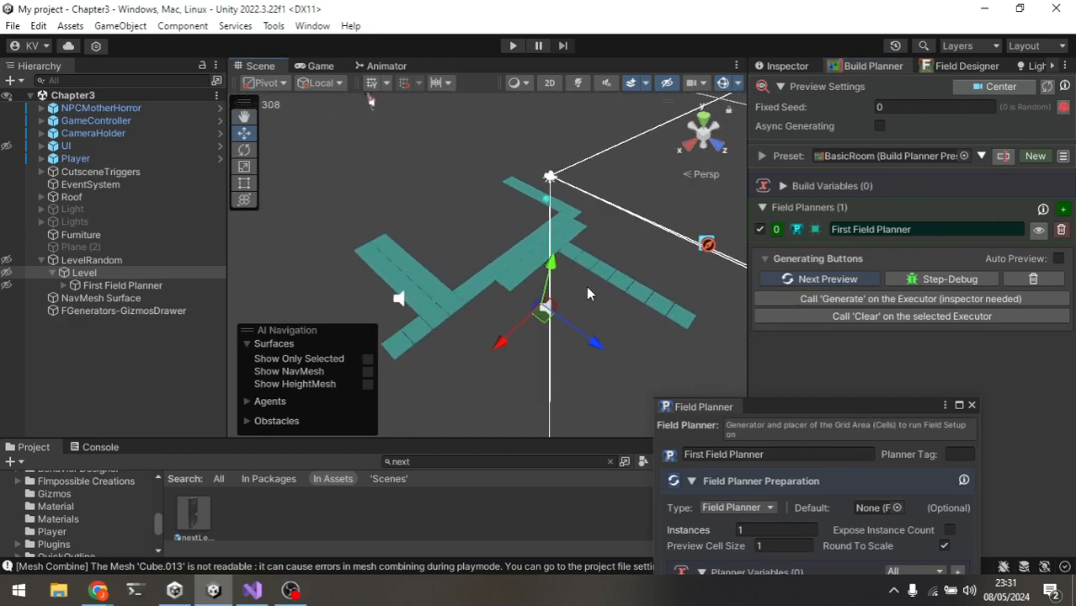
scroll(587, 292, up, 1)
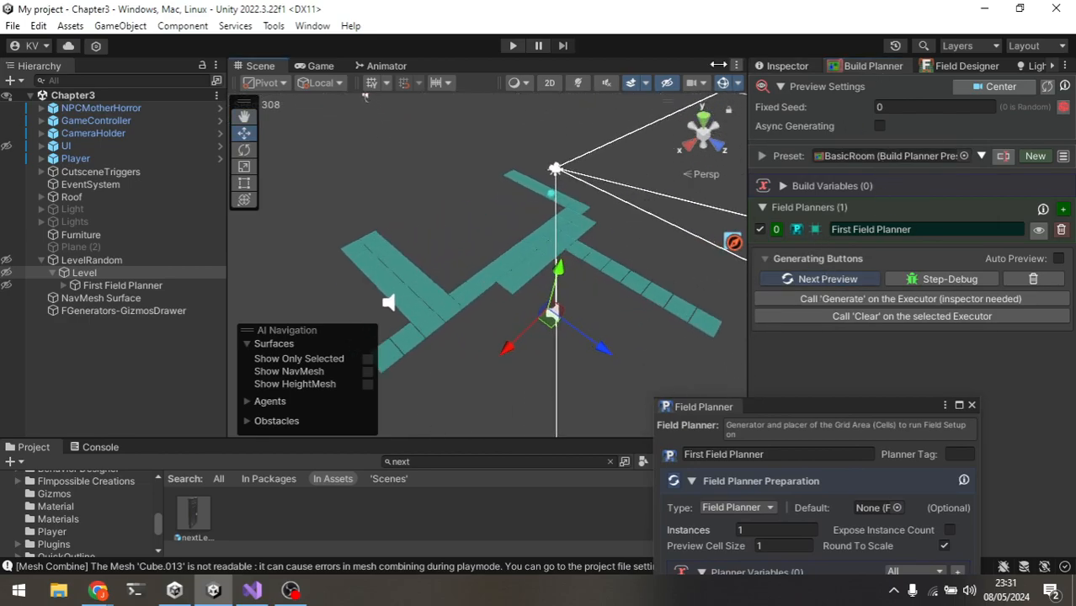
click(312, 25)
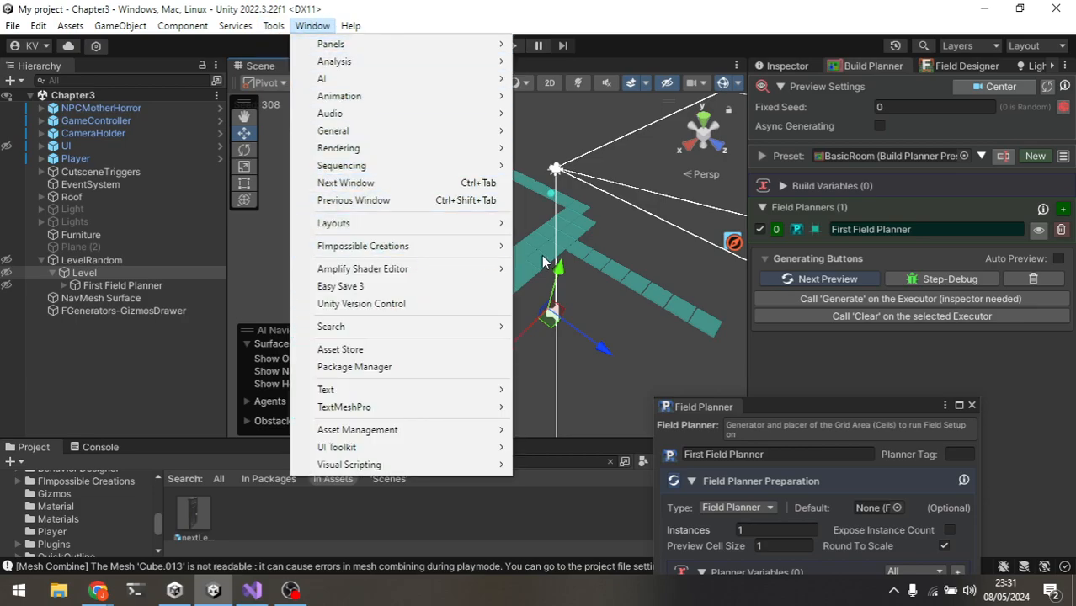
mouse_move(478, 250)
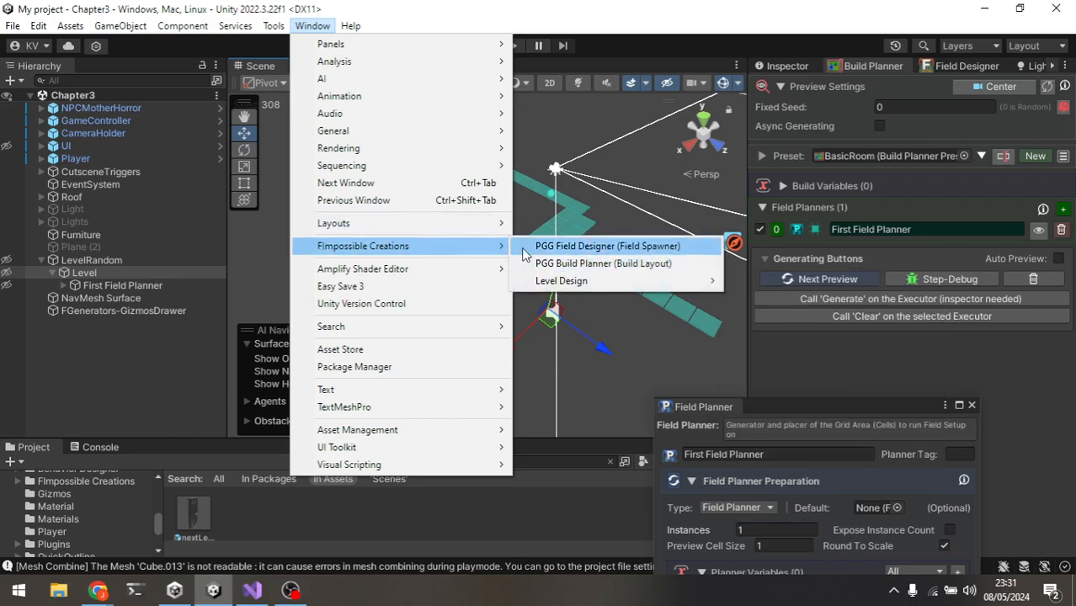
click(838, 379)
drag(842, 403, 873, 368)
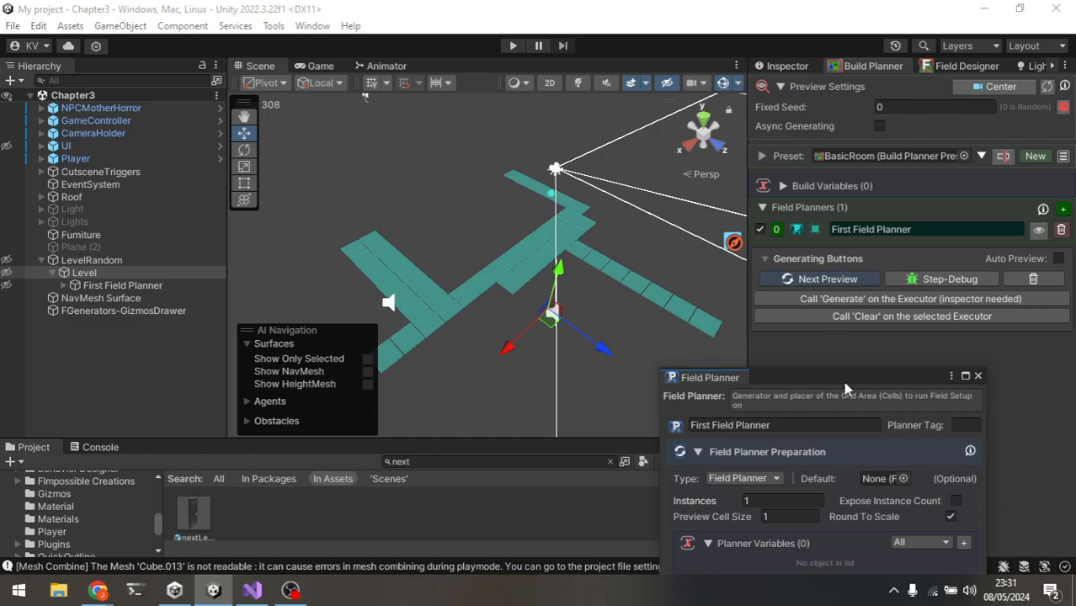
drag(845, 384, 844, 112)
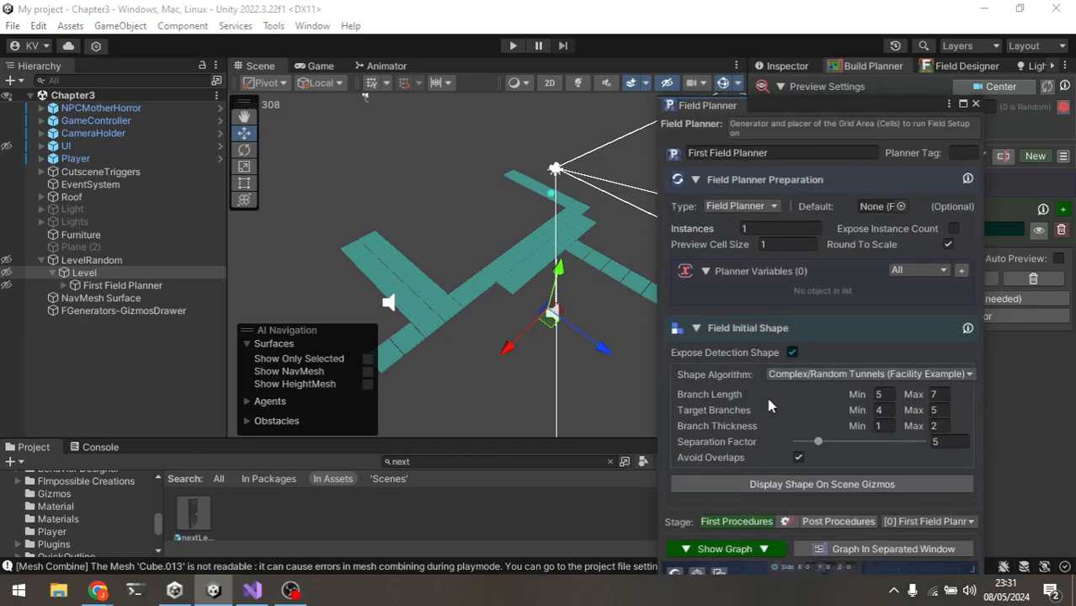
drag(846, 106, 869, 427)
Step: Cycle through two new layout previews of the First Field Planner
click(852, 279)
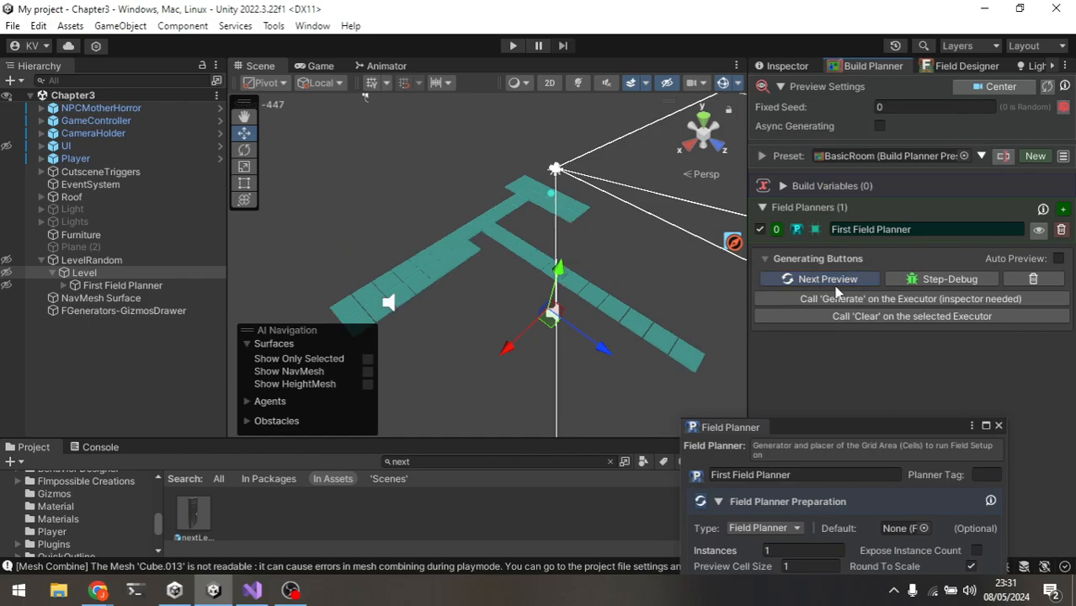
click(839, 283)
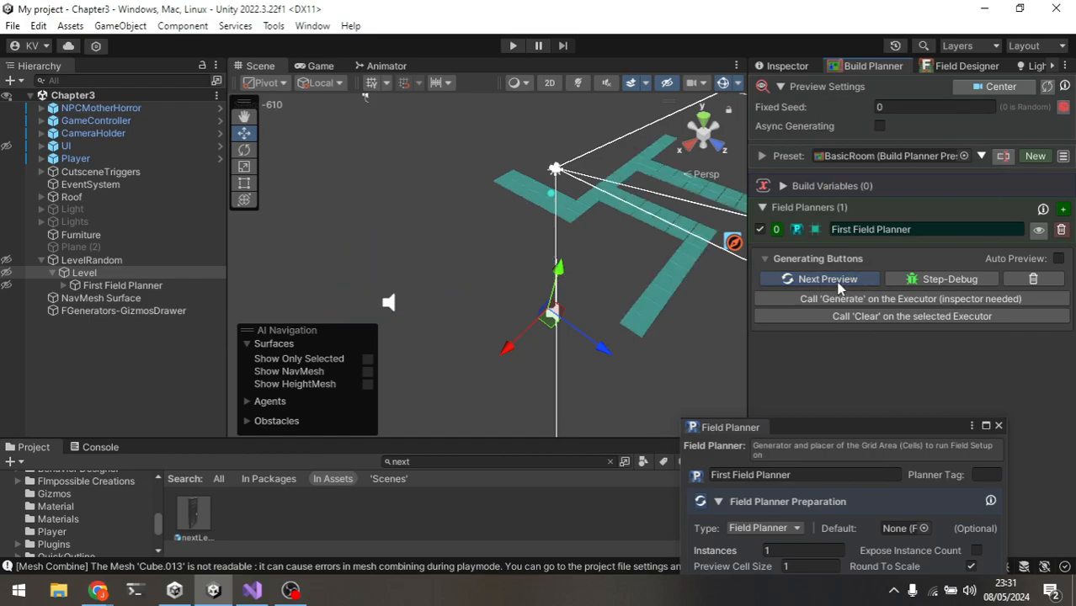
middle_drag(620, 269, 539, 314)
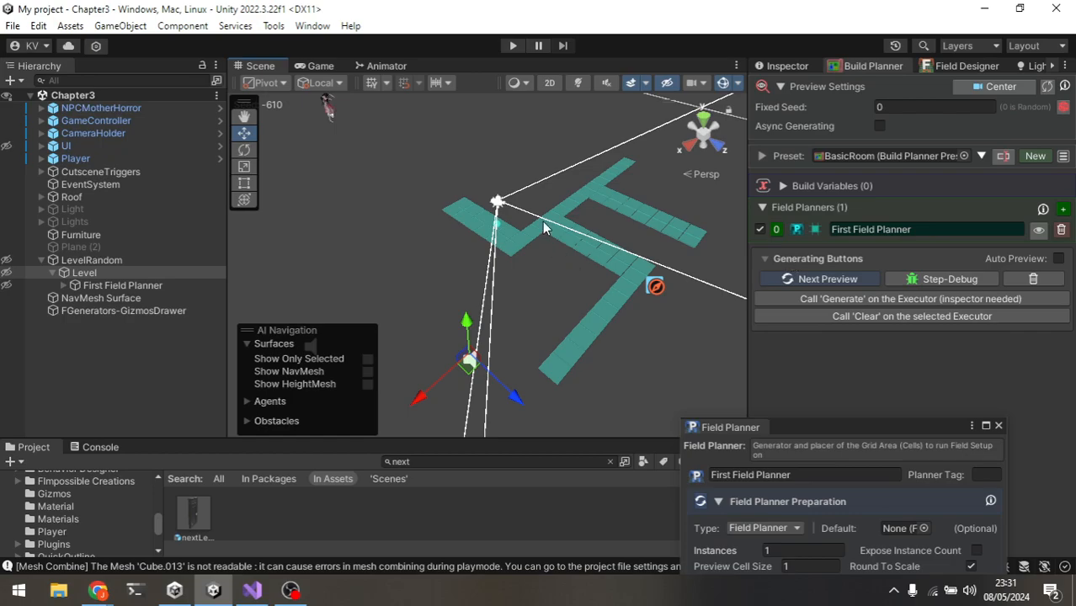
scroll(563, 231, up, 3)
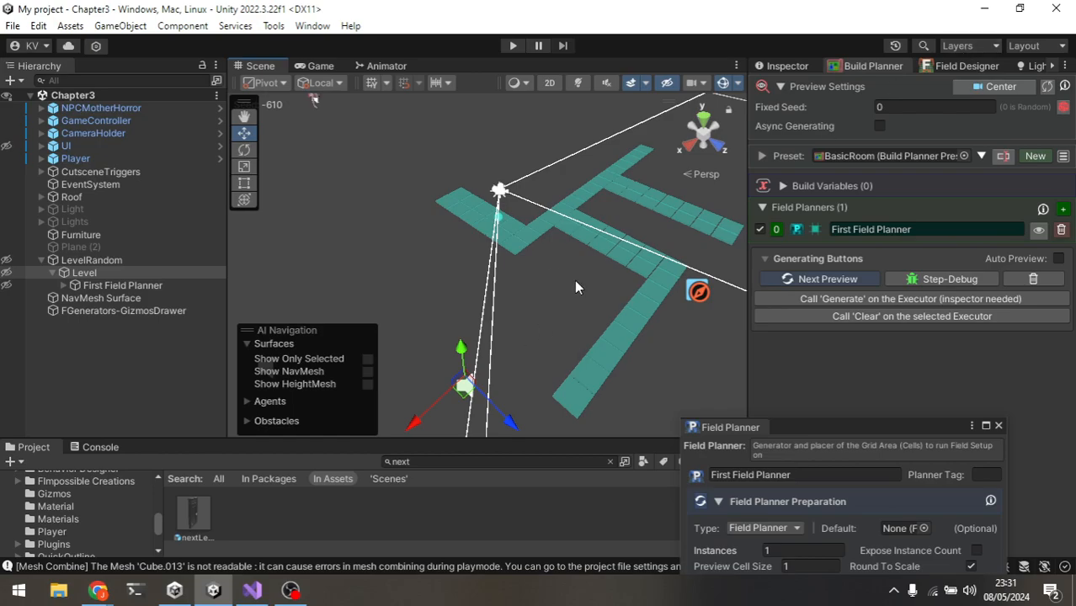
Step: Close the Field Planner window and reselect the Level object in the Inspector
click(773, 66)
scroll(698, 289, down, 2)
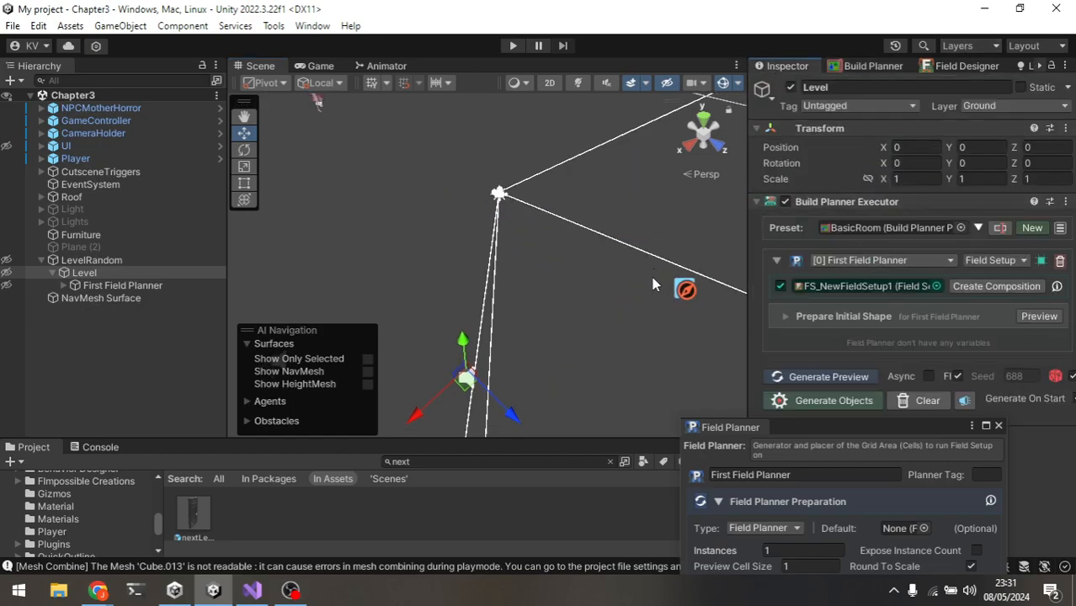
middle_drag(533, 277, 524, 315)
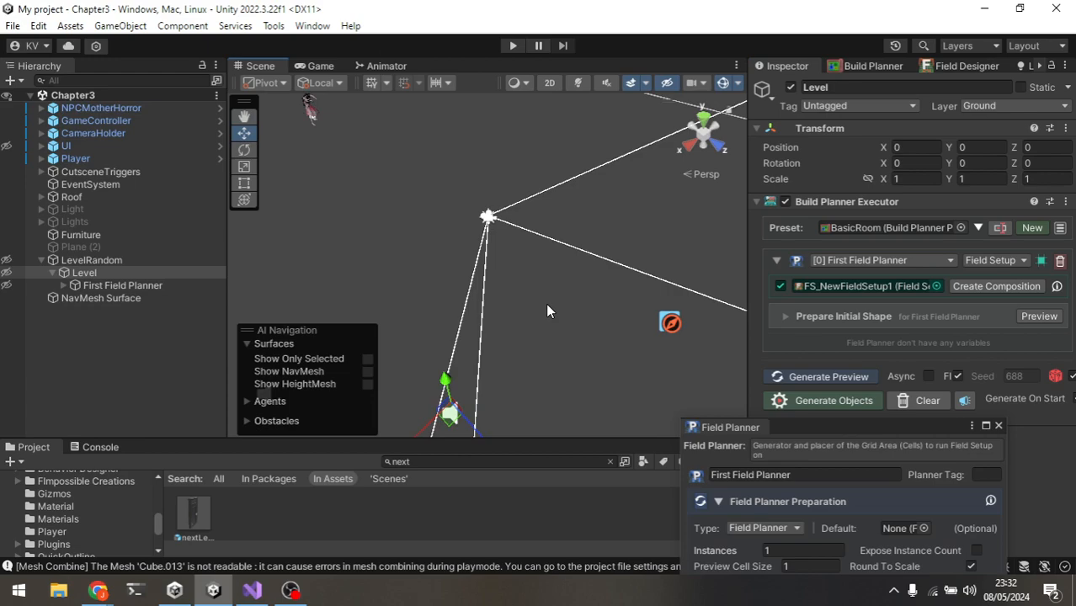
click(999, 425)
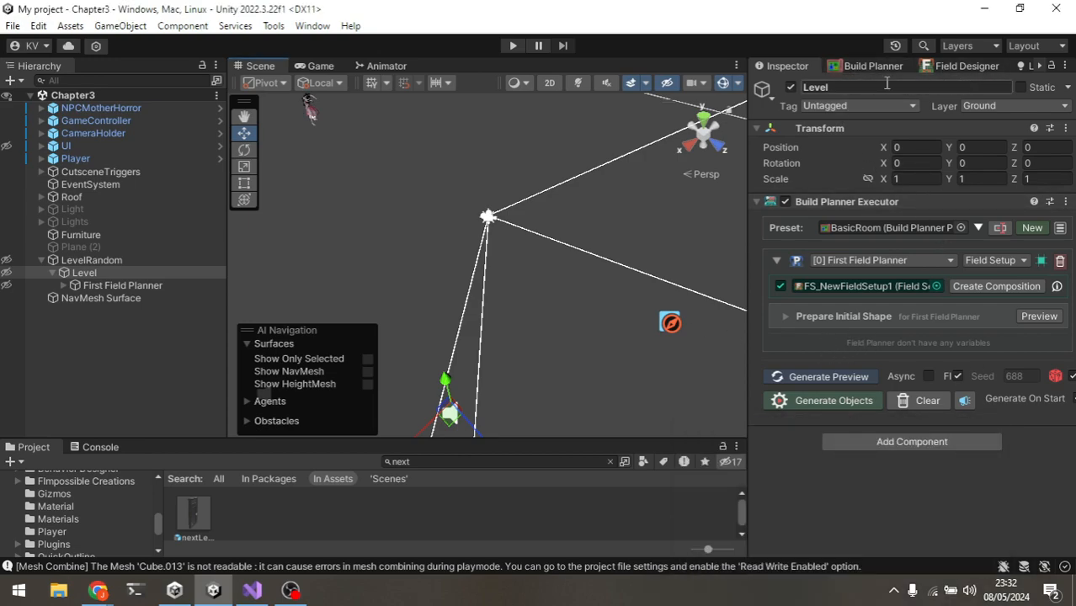
click(192, 262)
click(150, 285)
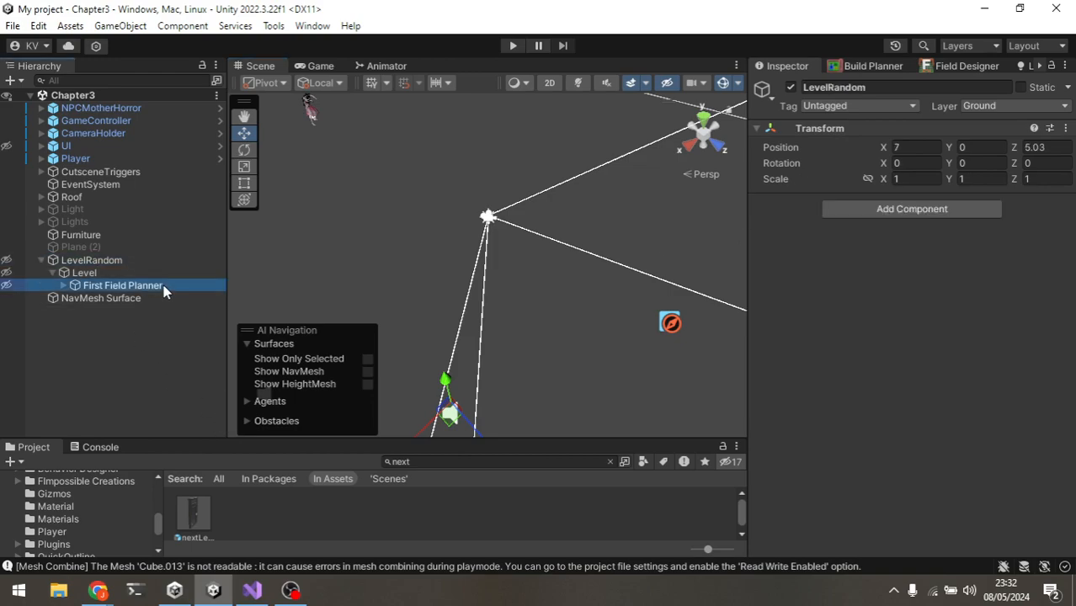
click(149, 274)
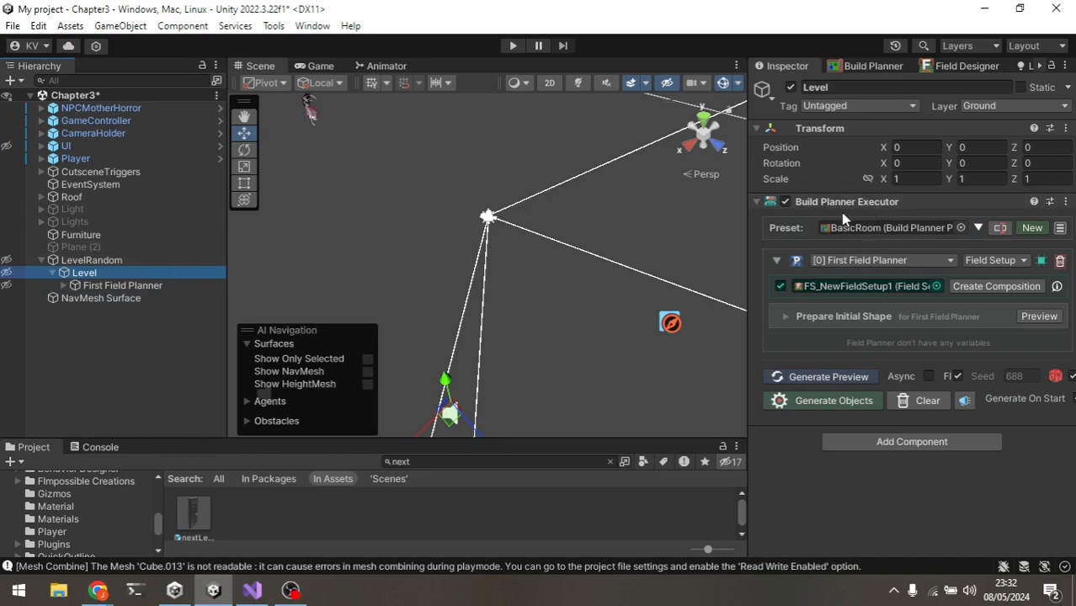
Step: Check the Build Planner Executor's preset and field setup pickers without changing them
click(958, 229)
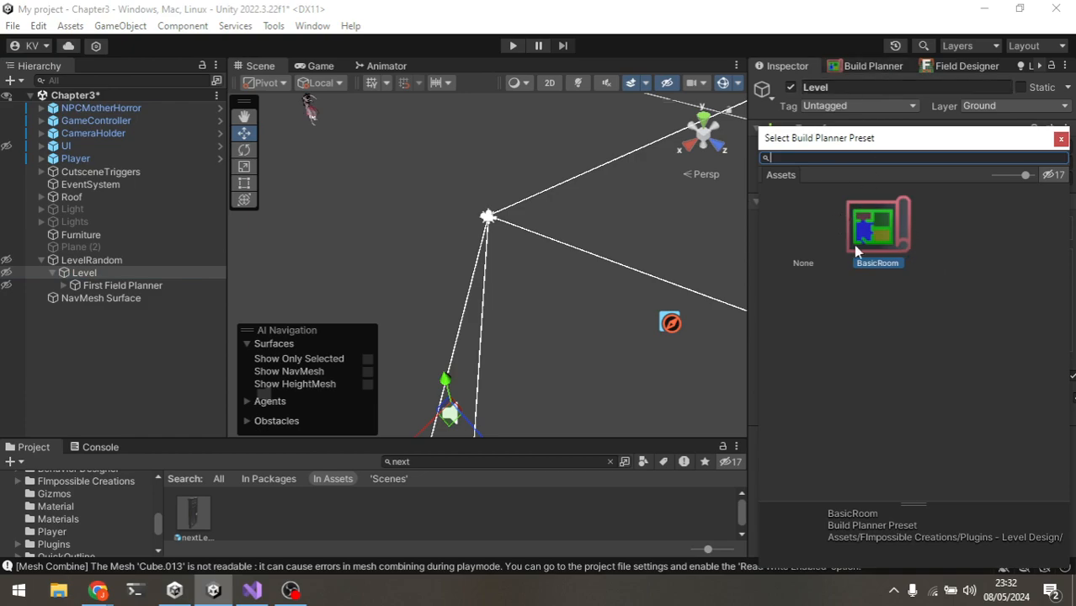
click(1062, 139)
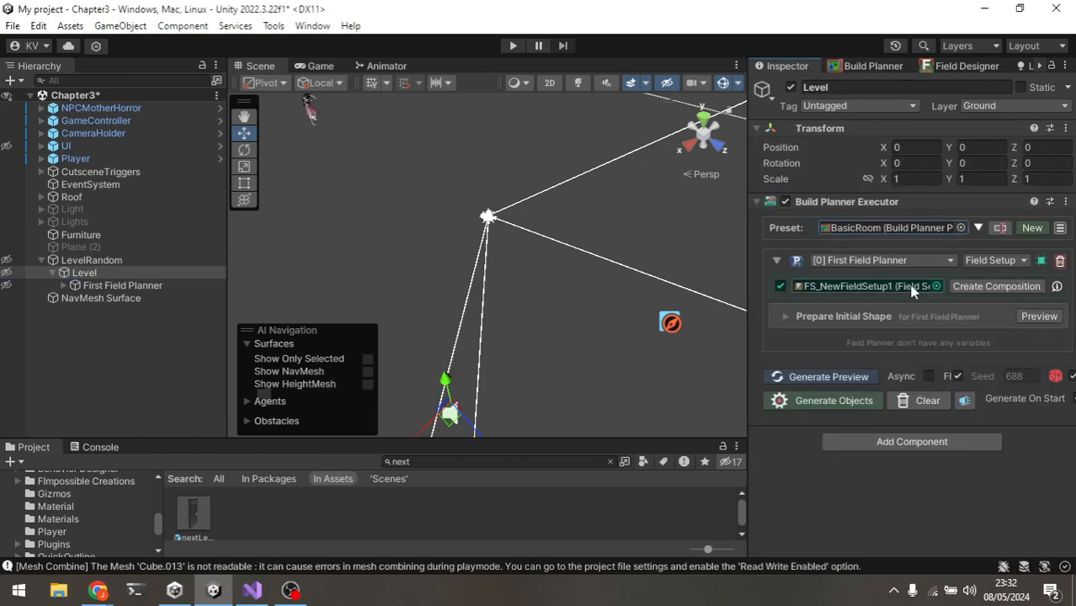
click(936, 286)
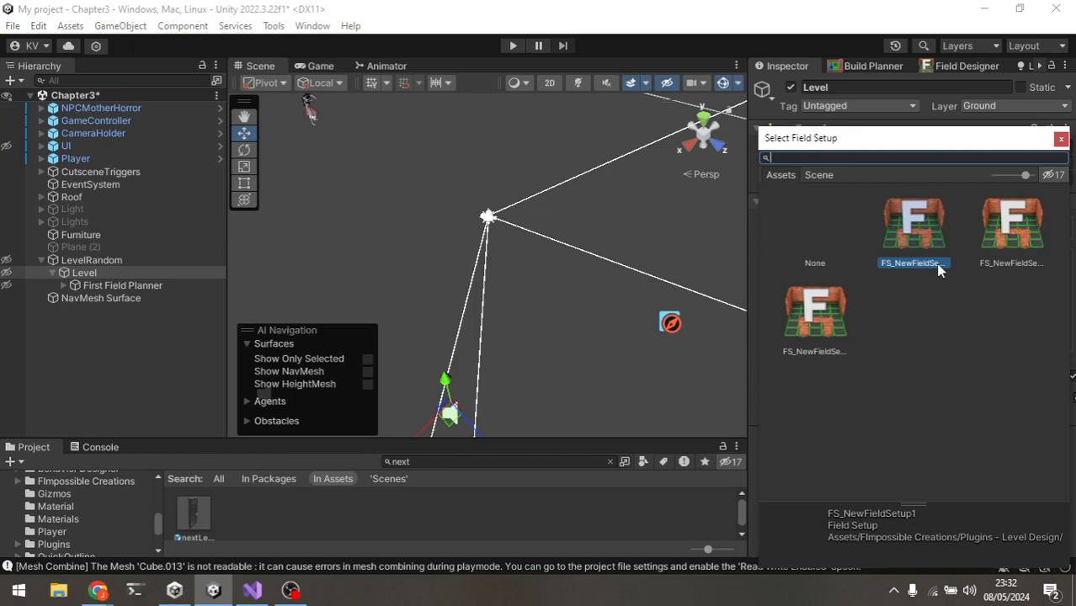
click(1062, 140)
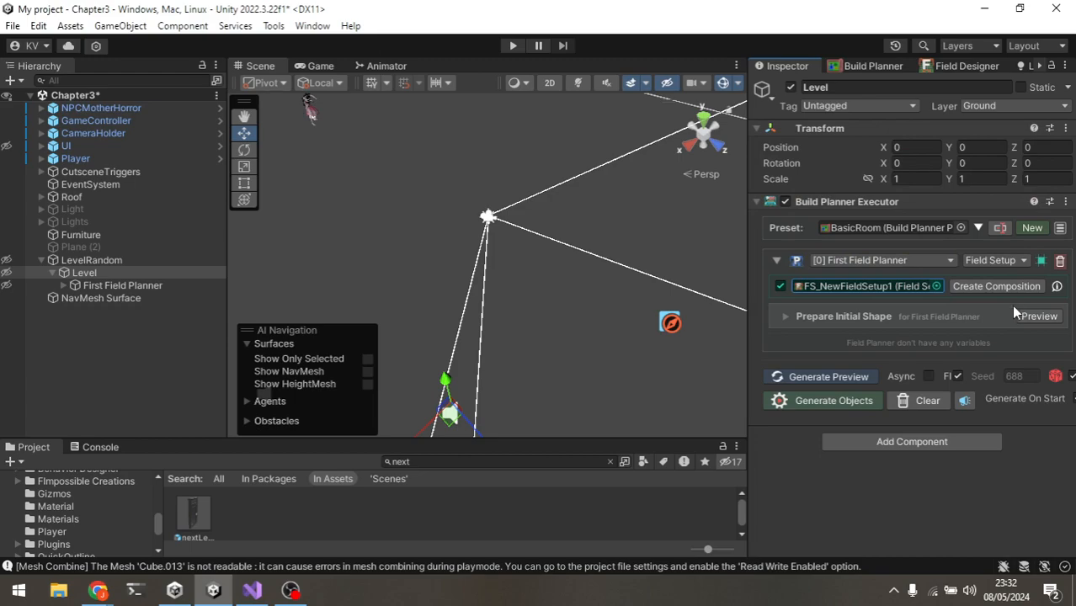
Step: Generate the level objects from the BasicRoom build planner preset
click(868, 408)
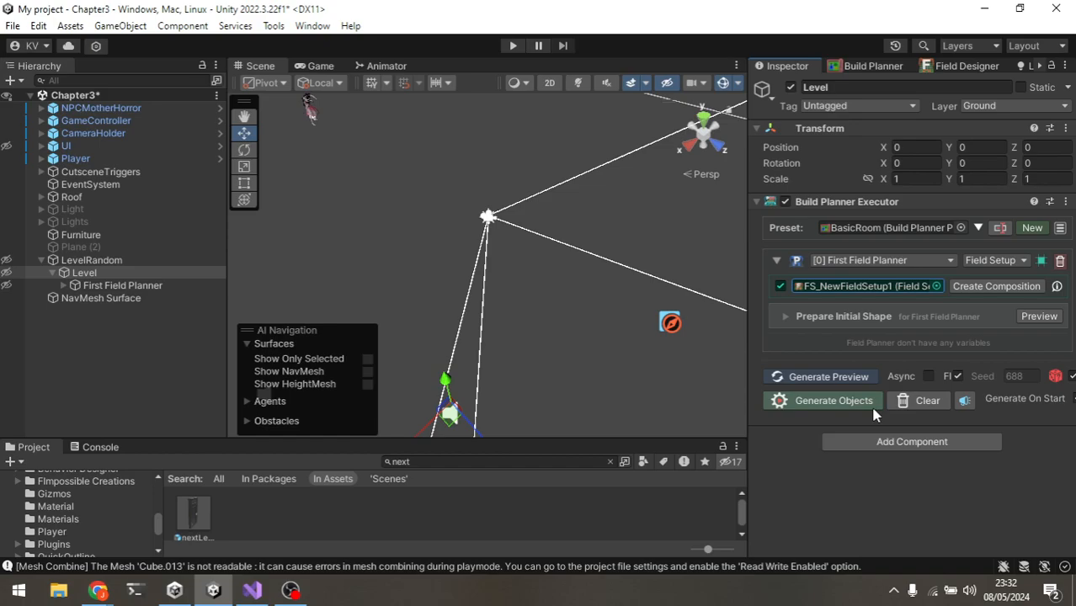
click(11, 261)
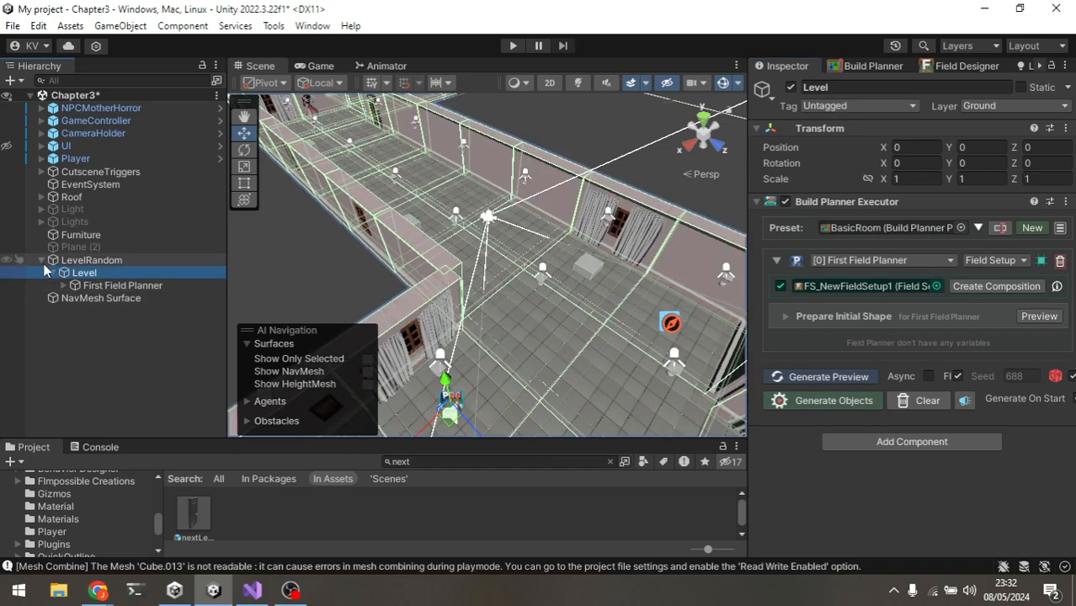
scroll(486, 265, down, 5)
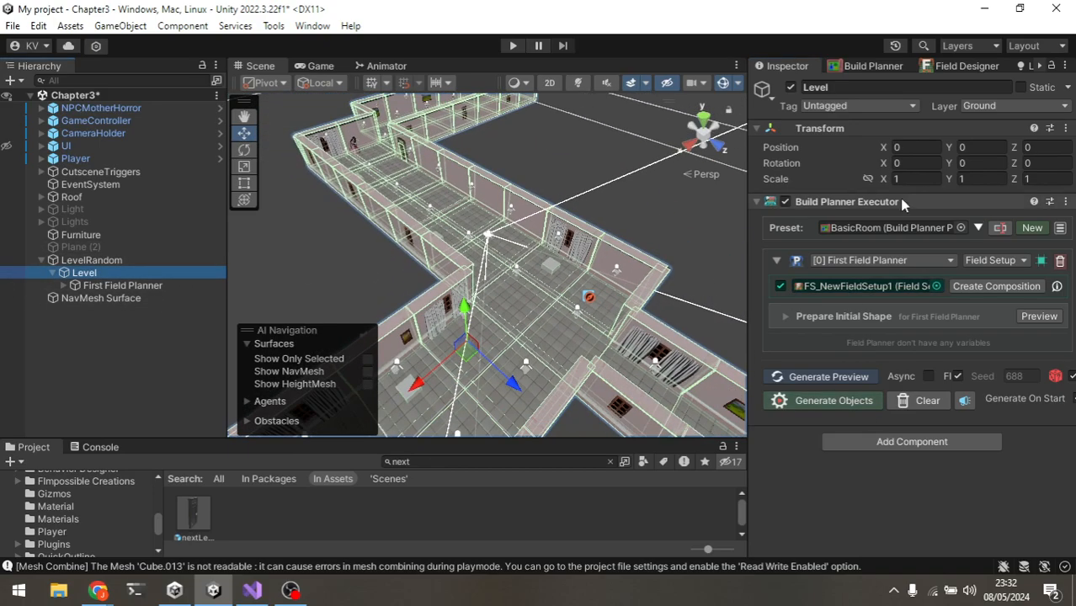
Step: Examine the generated corridor level in the Scene view
click(143, 261)
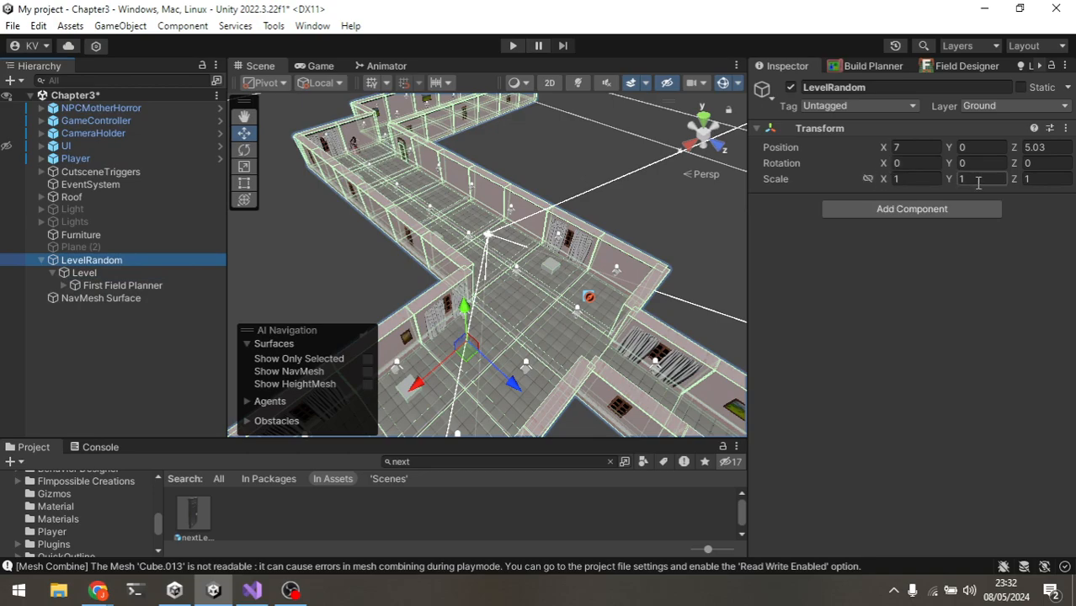
click(124, 273)
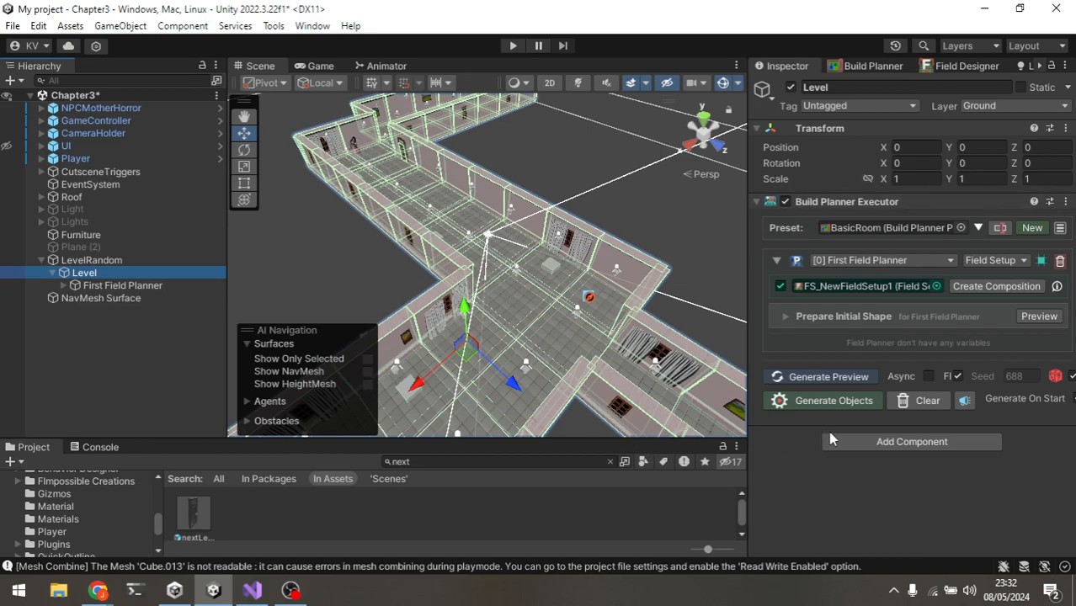
alt+drag(564, 264, 472, 263)
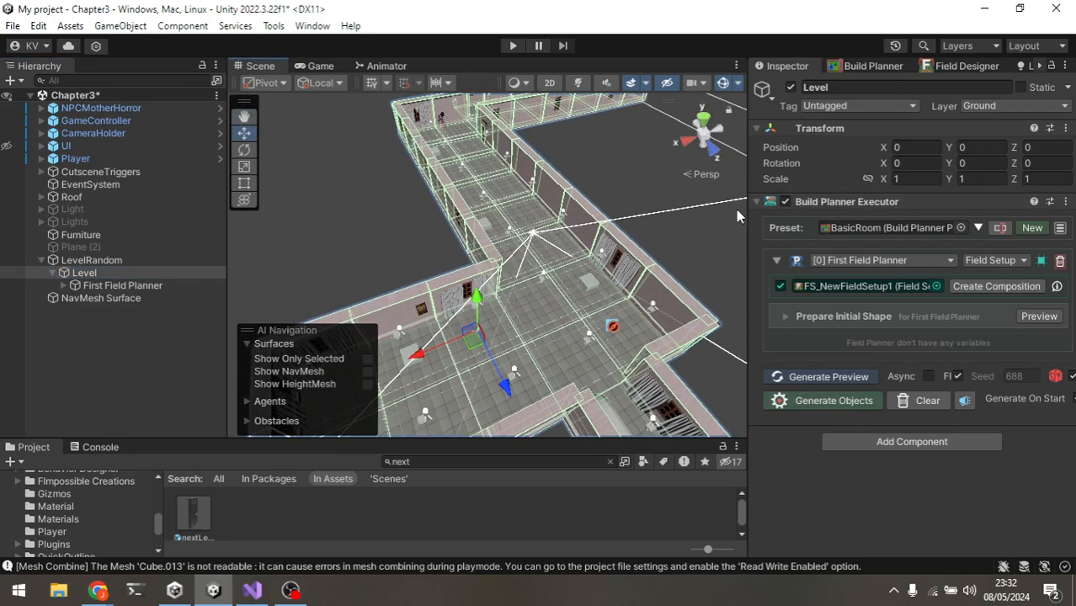
drag(747, 218, 722, 217)
scroll(491, 187, down, 5)
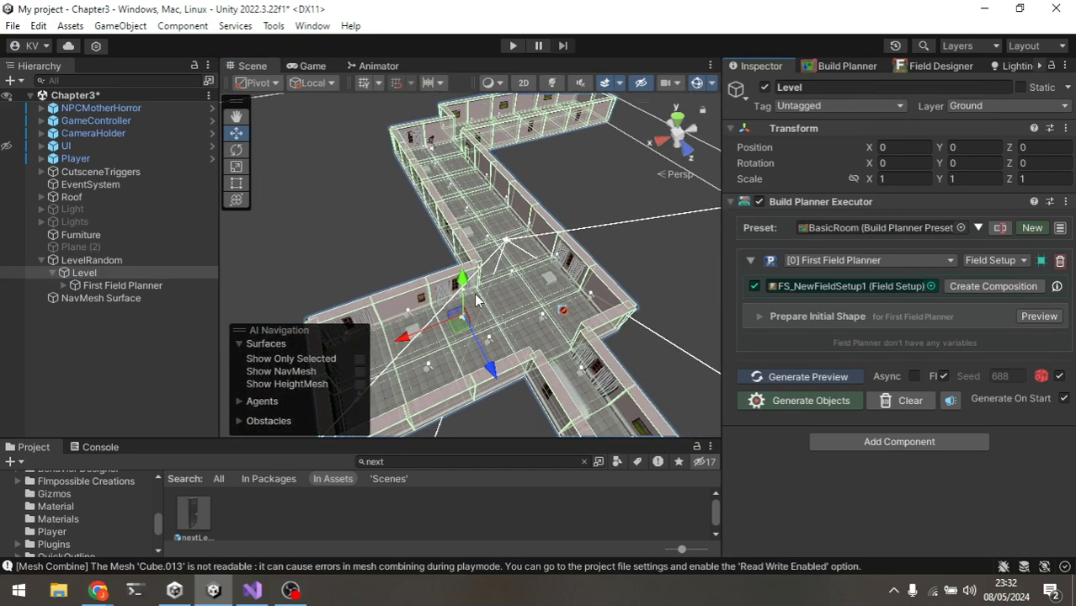
scroll(586, 248, up, 3)
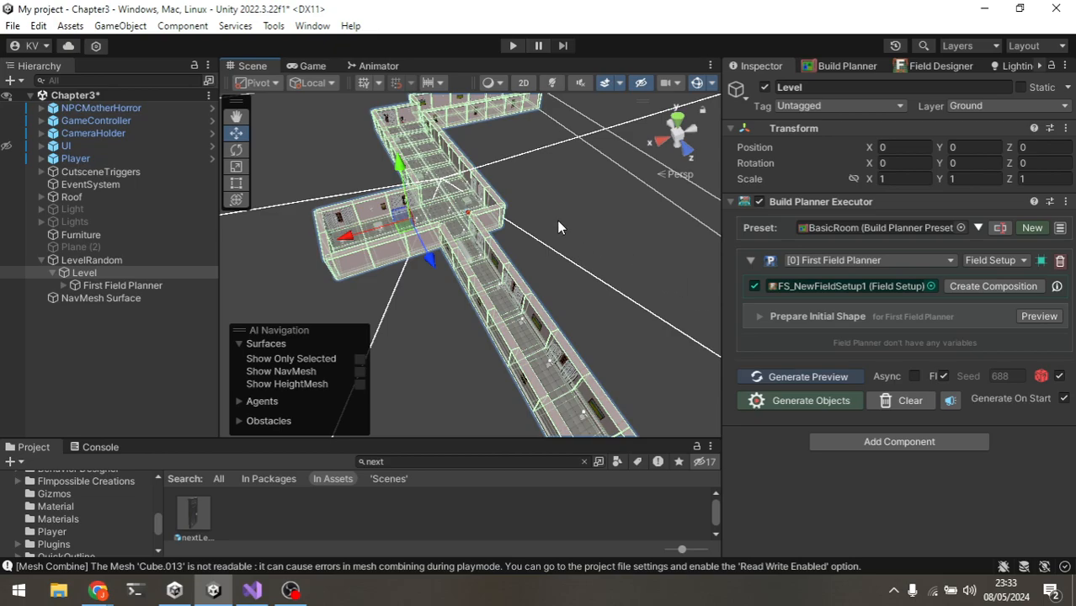
scroll(560, 228, up, 5)
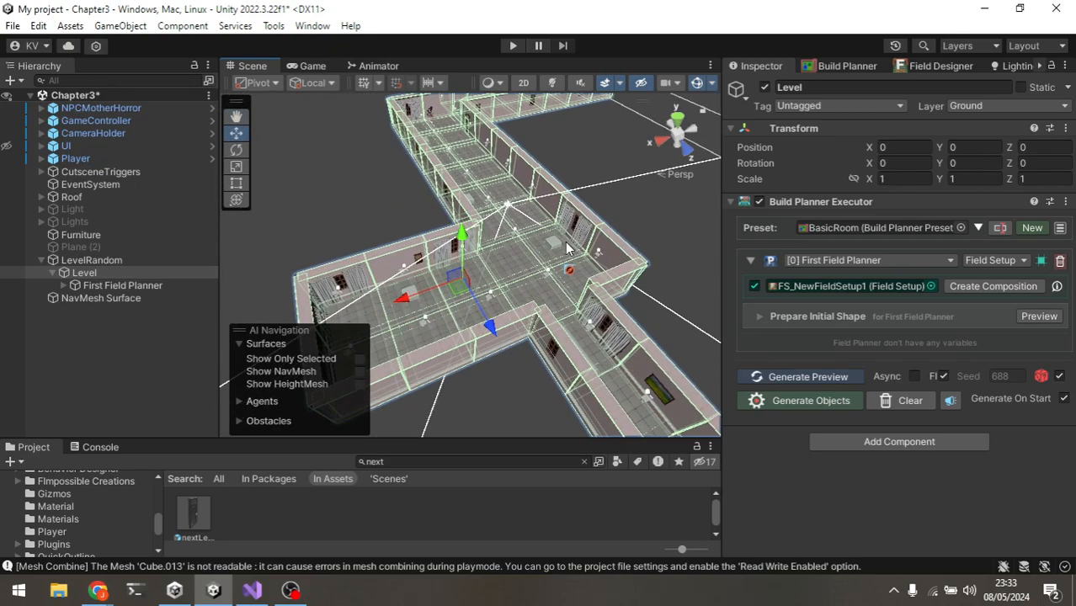
scroll(565, 242, up, 3)
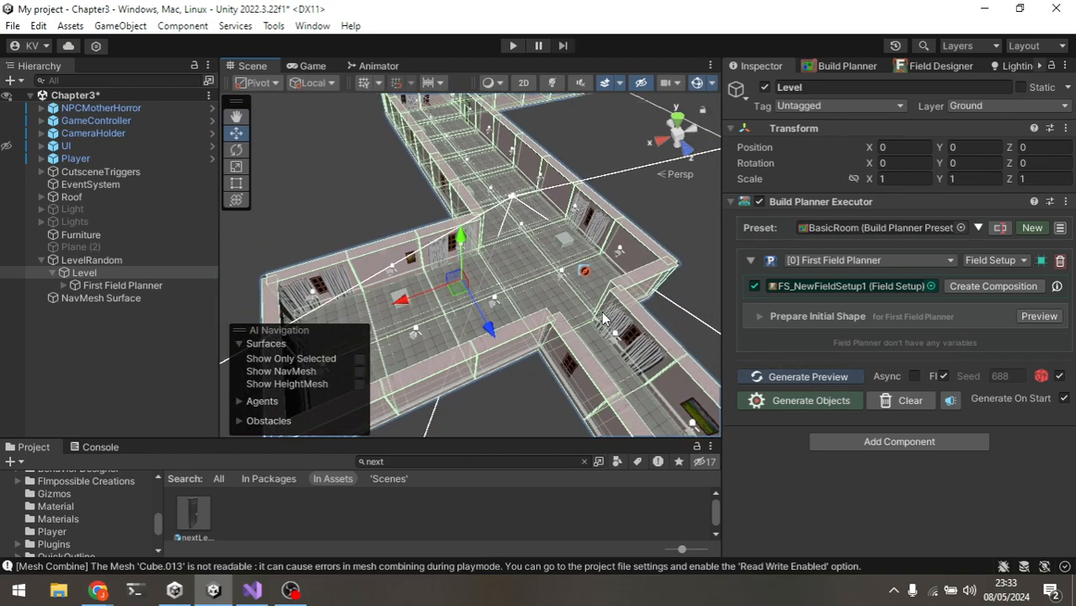
Step: Toggle the NavMesh overlay on and off, and display the Build Planner Executor's After Generating event list
click(359, 371)
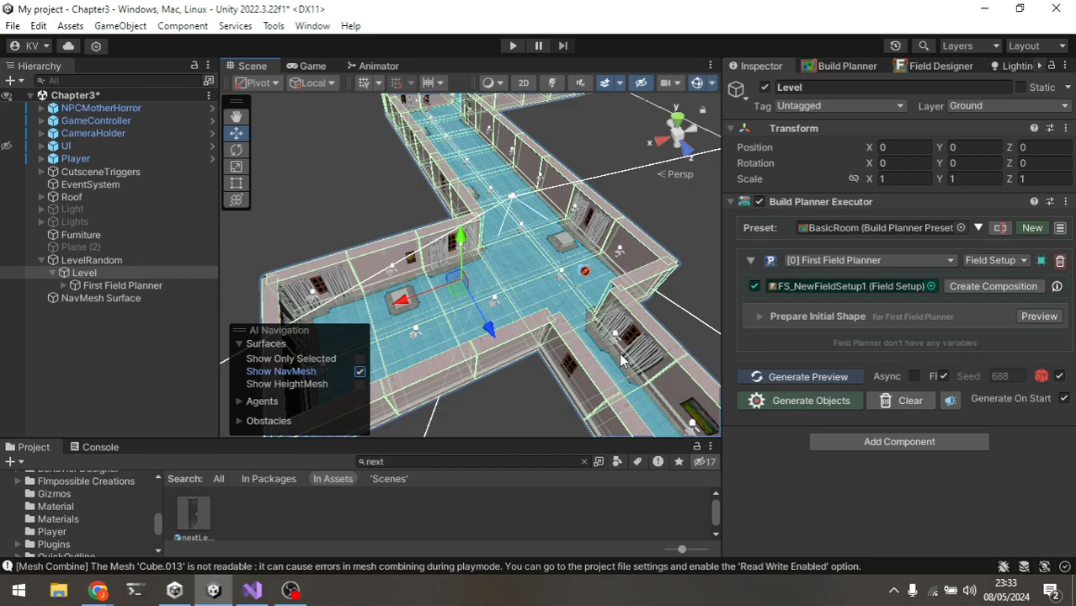
scroll(583, 345, down, 3)
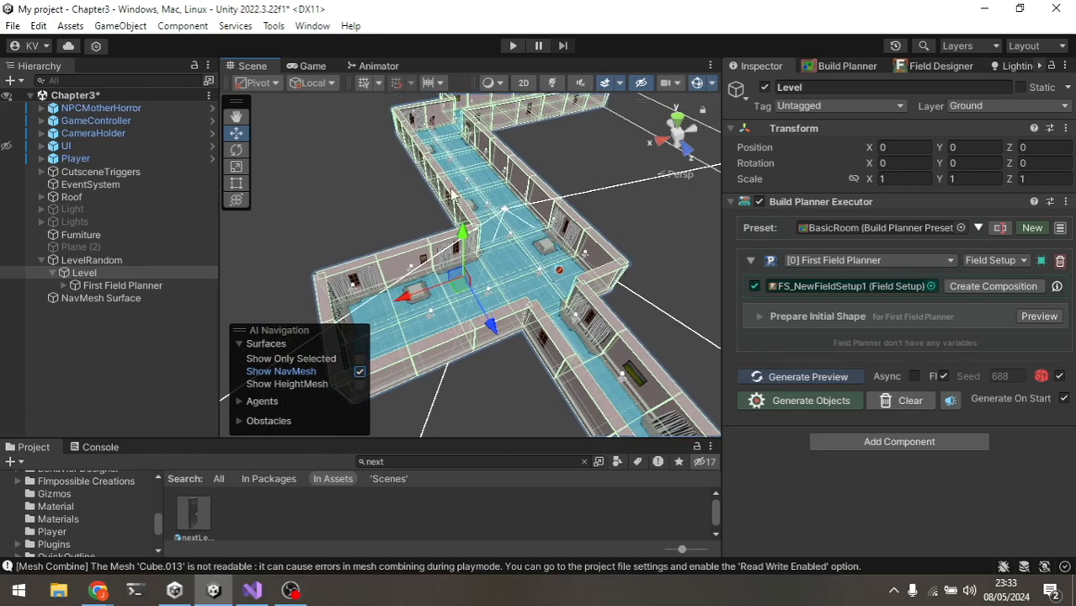
click(359, 372)
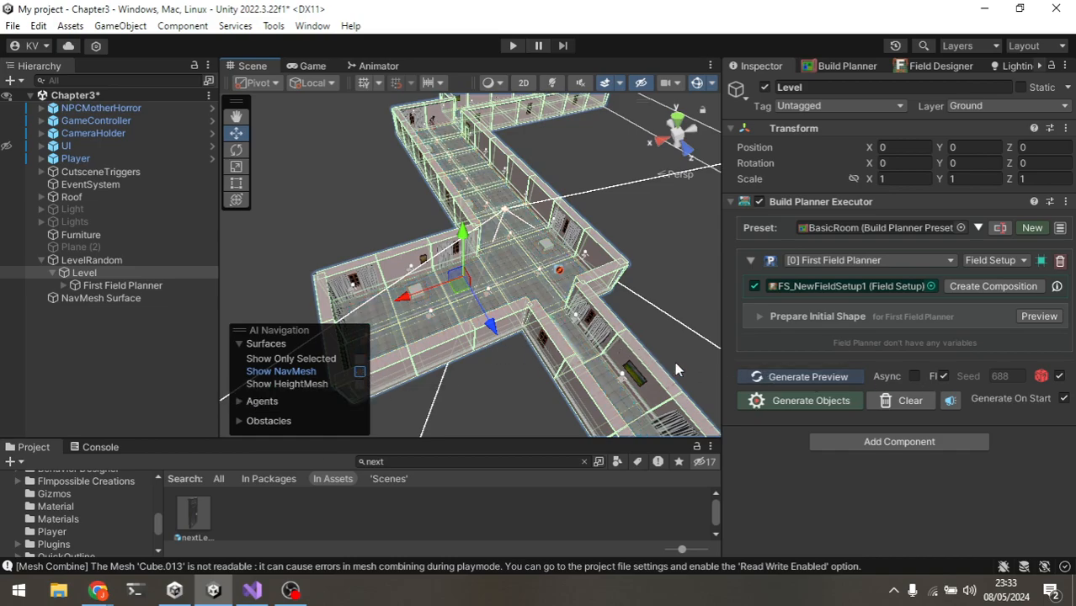
click(950, 401)
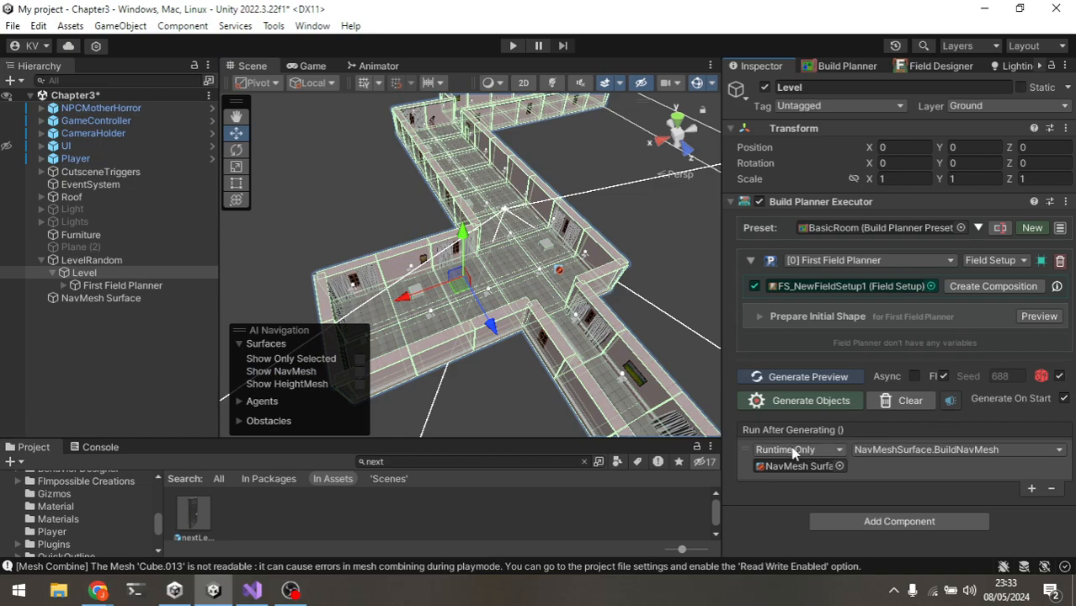
Step: Select the NavMesh Surface object assigned to the After Generating event to inspect its component
click(1032, 488)
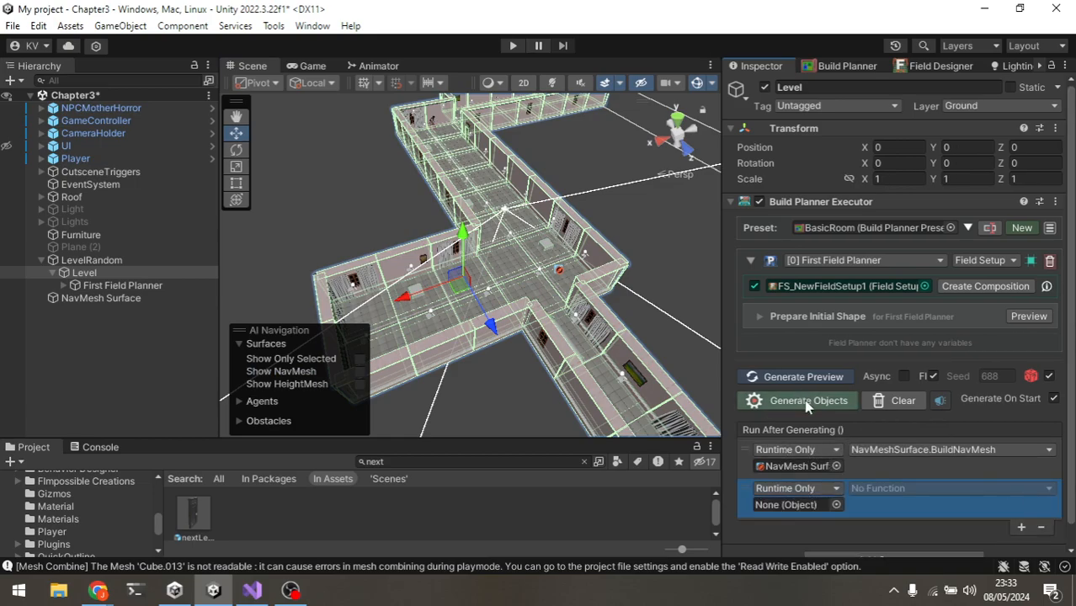
click(1042, 528)
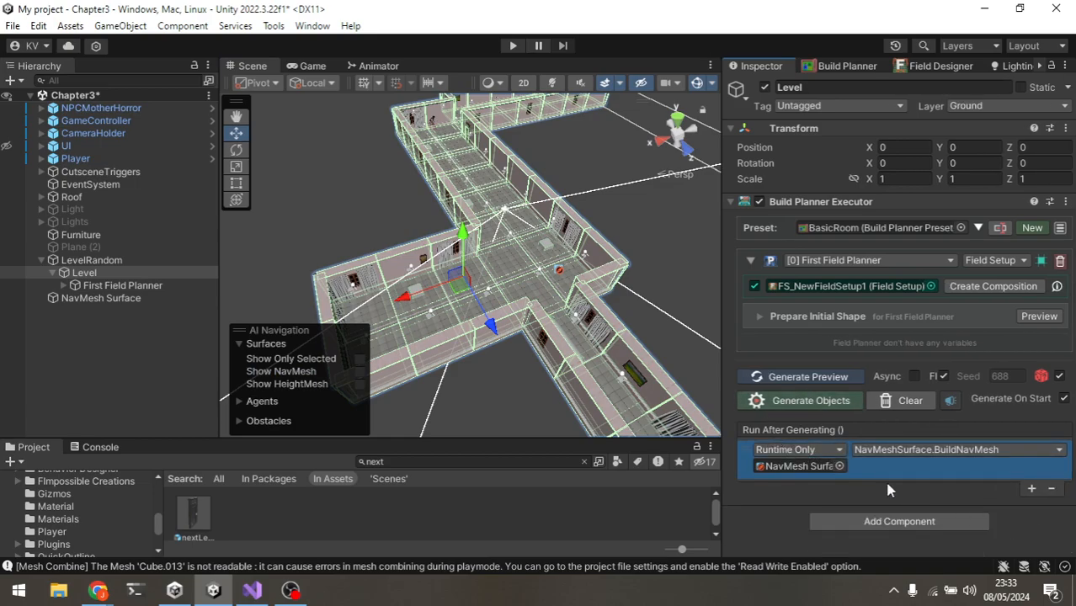
click(839, 468)
key(Escape)
click(164, 298)
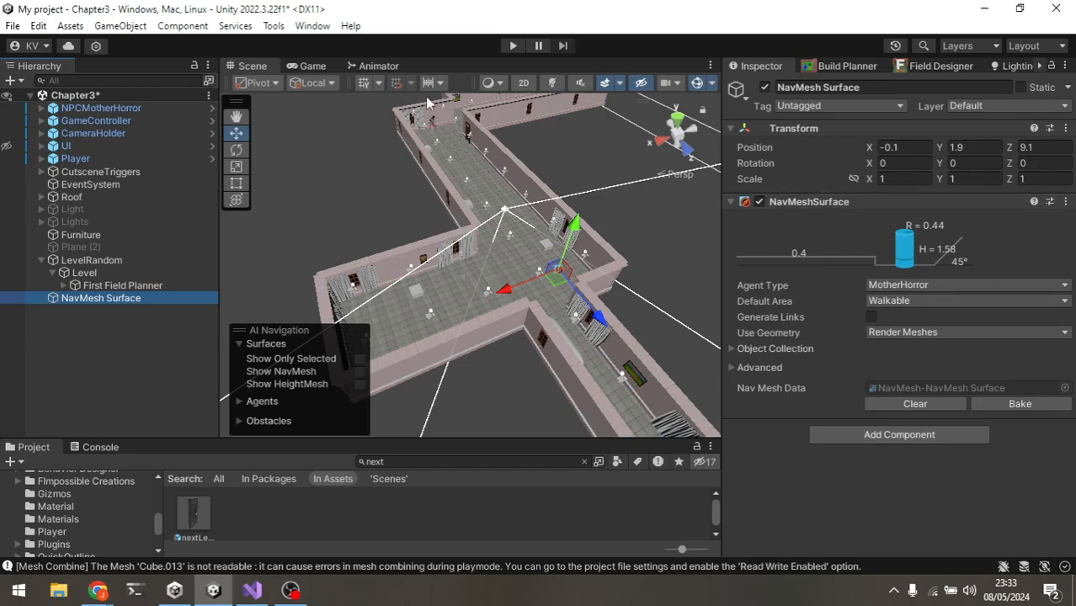
Step: Look through the menus for the AI NavMesh Surface creation command
click(312, 25)
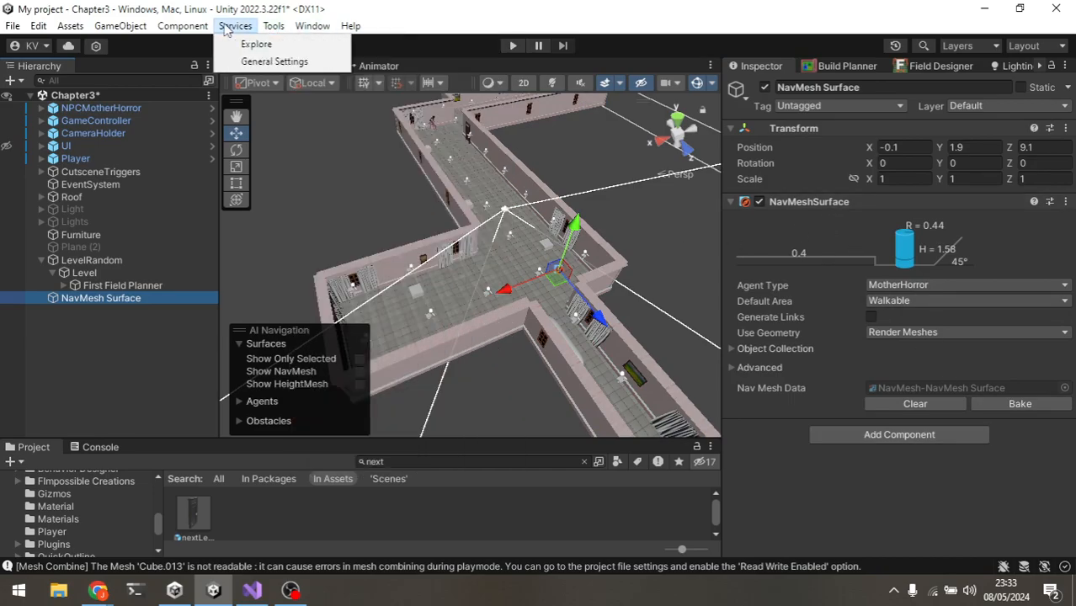
mouse_move(187, 29)
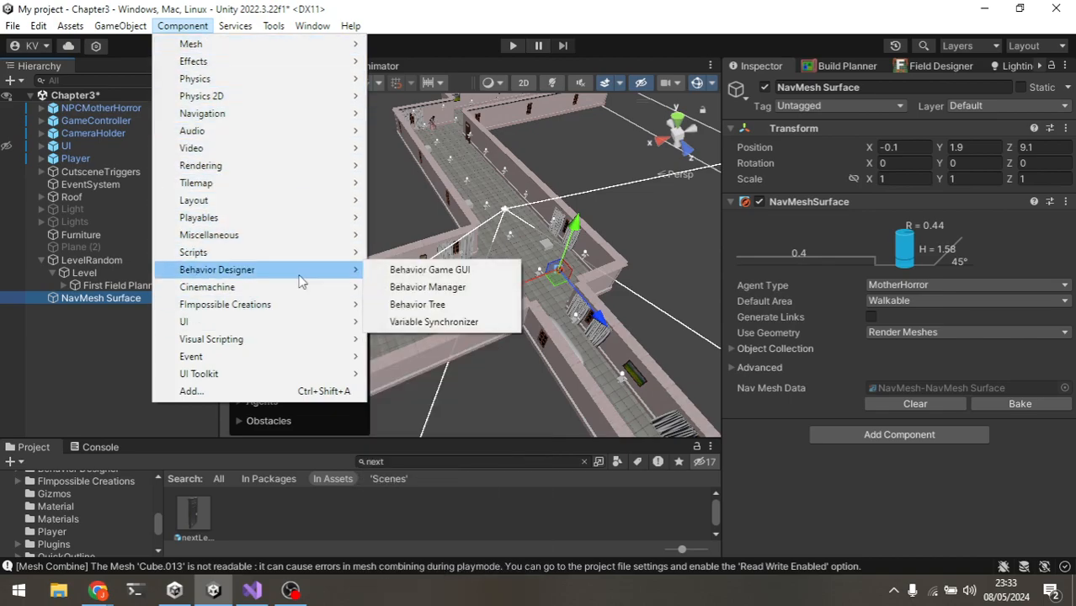
mouse_move(312, 25)
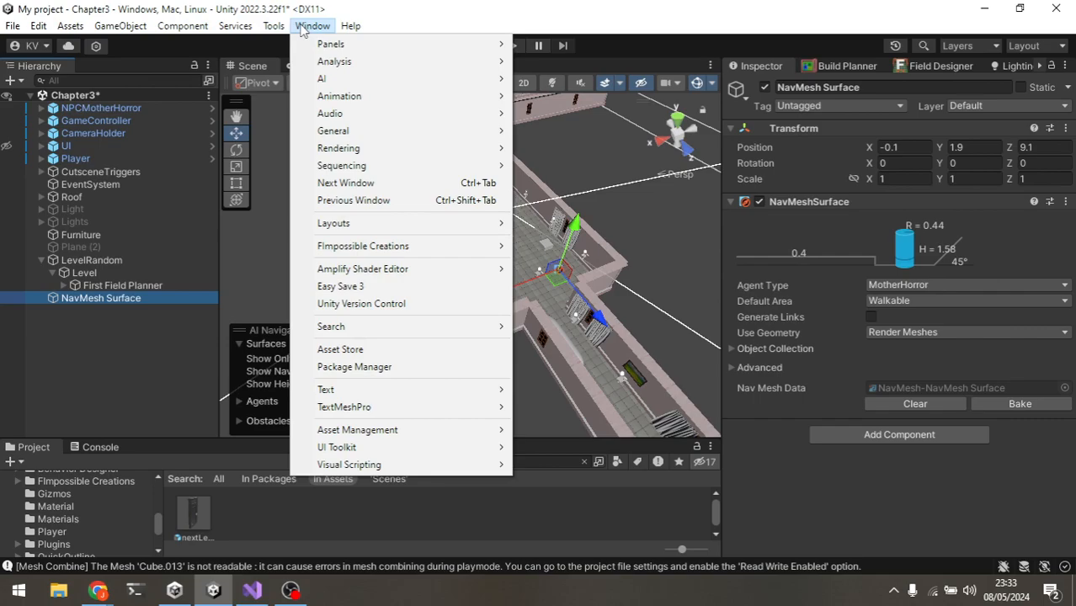
mouse_move(333, 78)
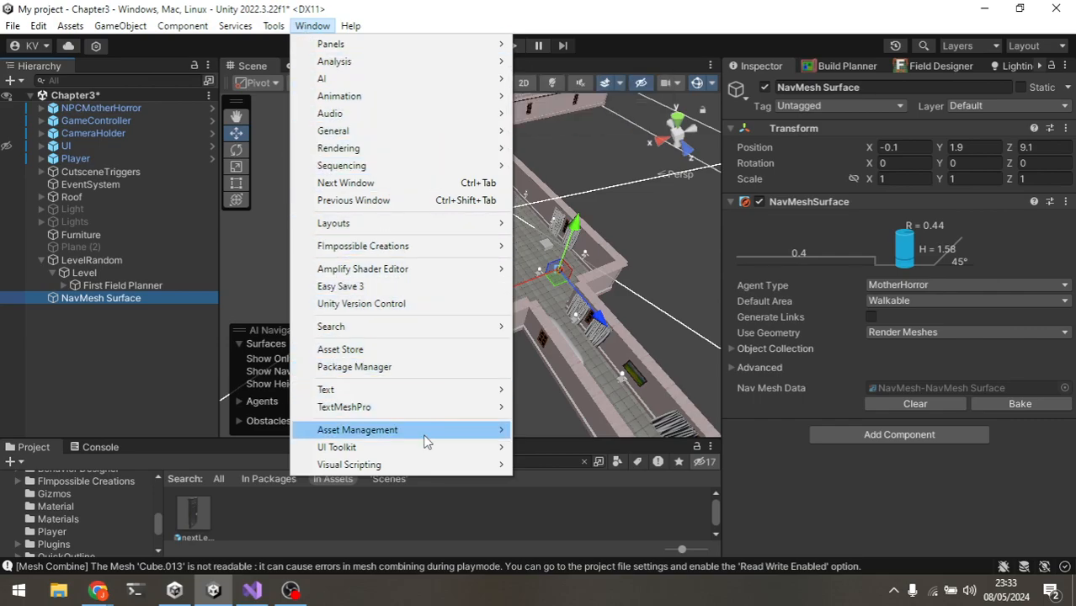
click(114, 370)
right_click(113, 319)
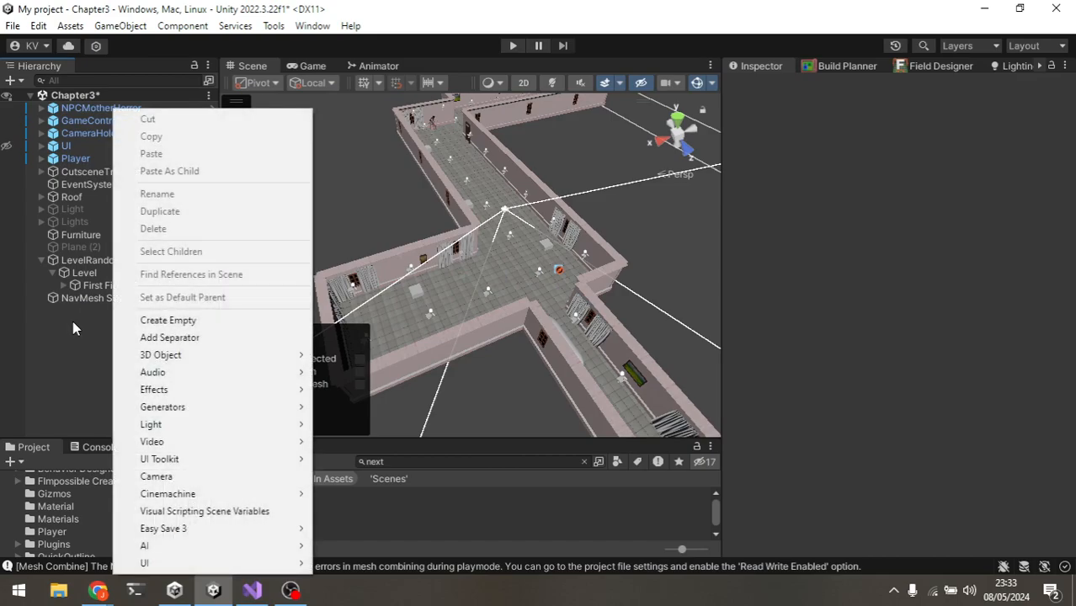
mouse_move(211, 547)
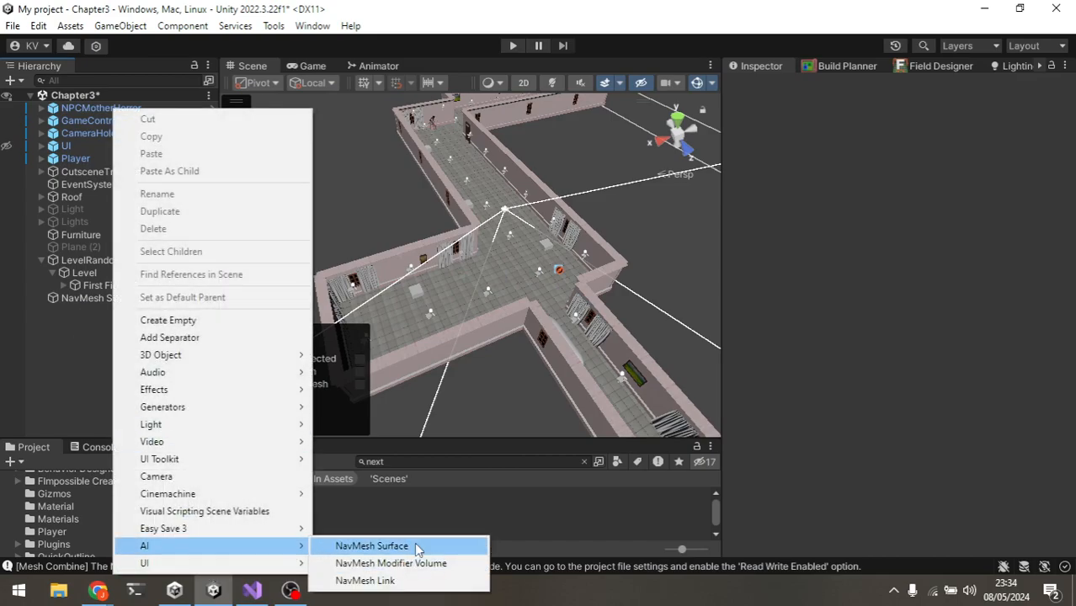
click(414, 546)
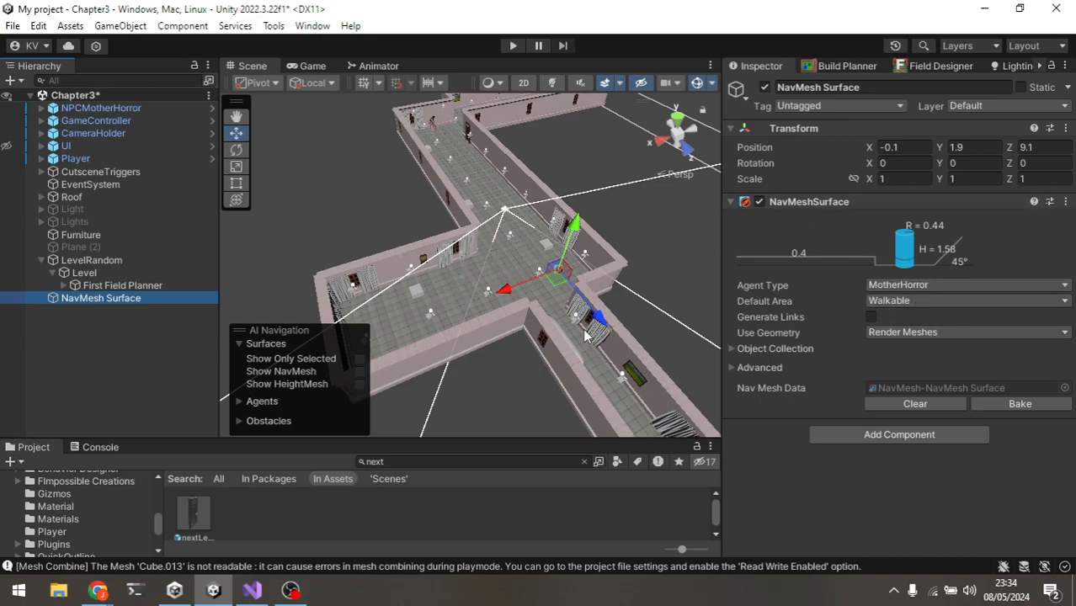
Step: Reselect Level and review the After Generating event's NavMesh Surface target and NavMeshSurface.BuildNavMesh function
click(126, 260)
click(152, 273)
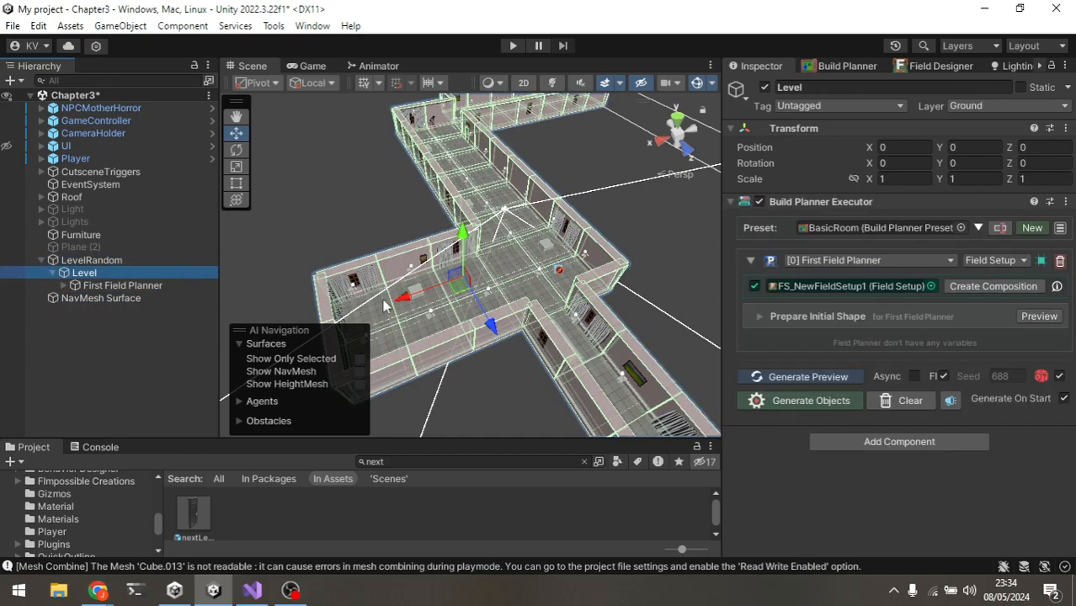
click(951, 402)
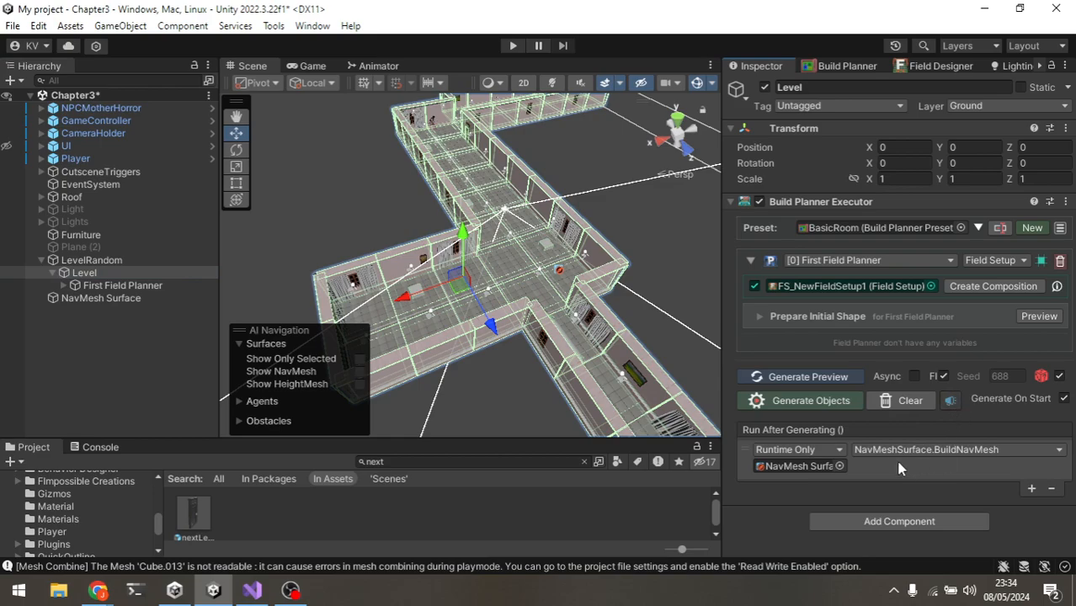
click(840, 466)
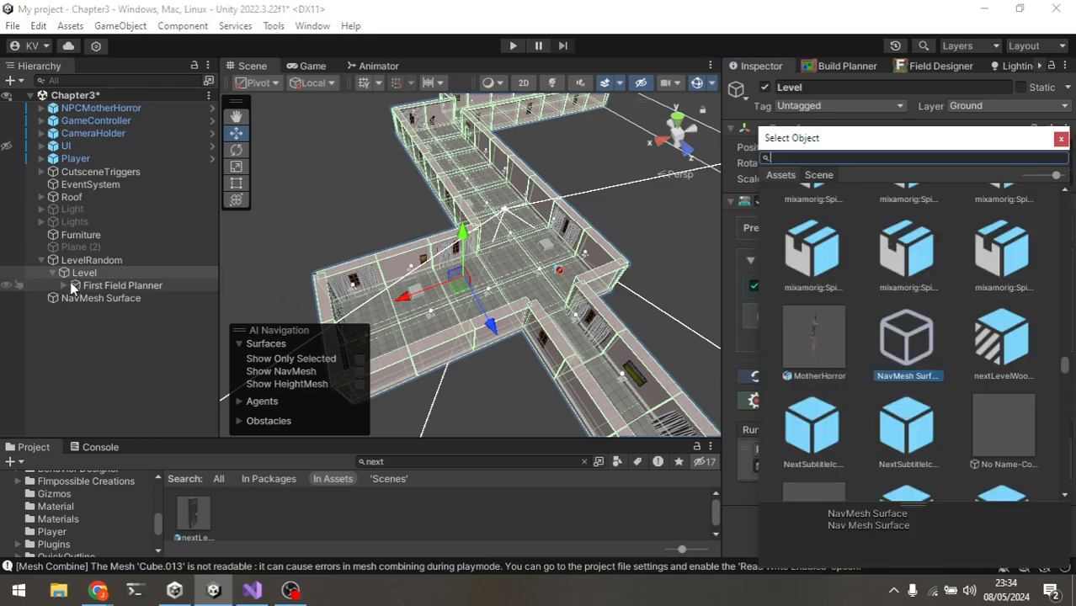
click(1061, 138)
click(1000, 450)
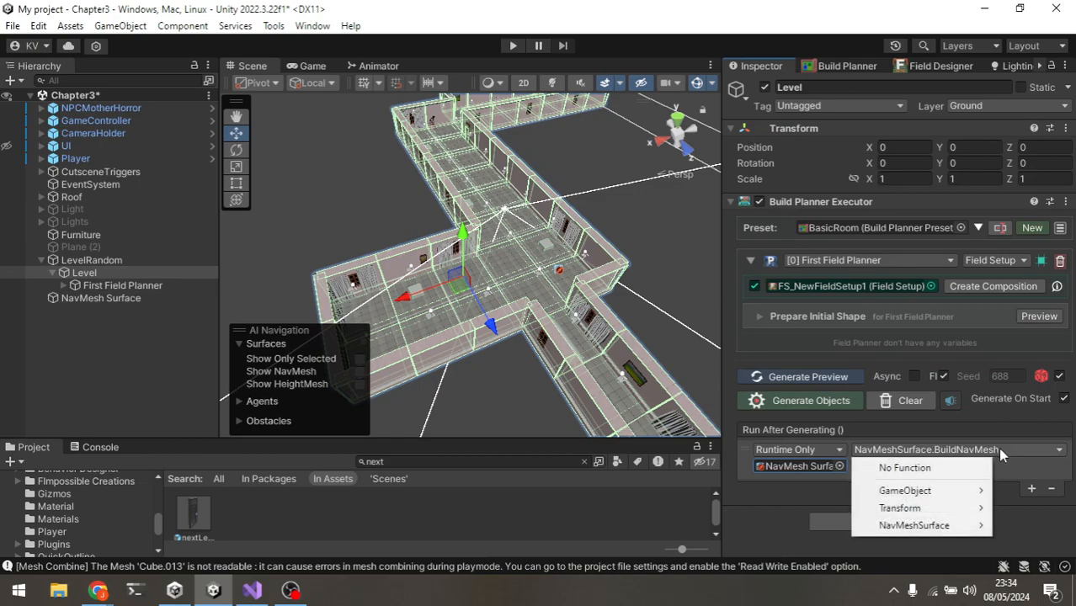
mouse_move(934, 525)
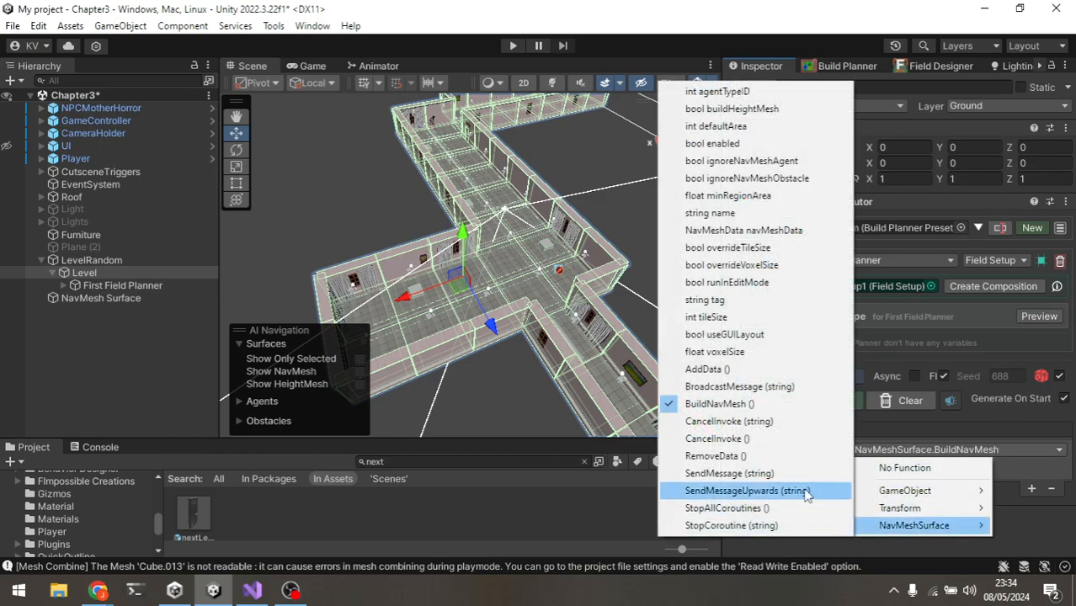
click(755, 404)
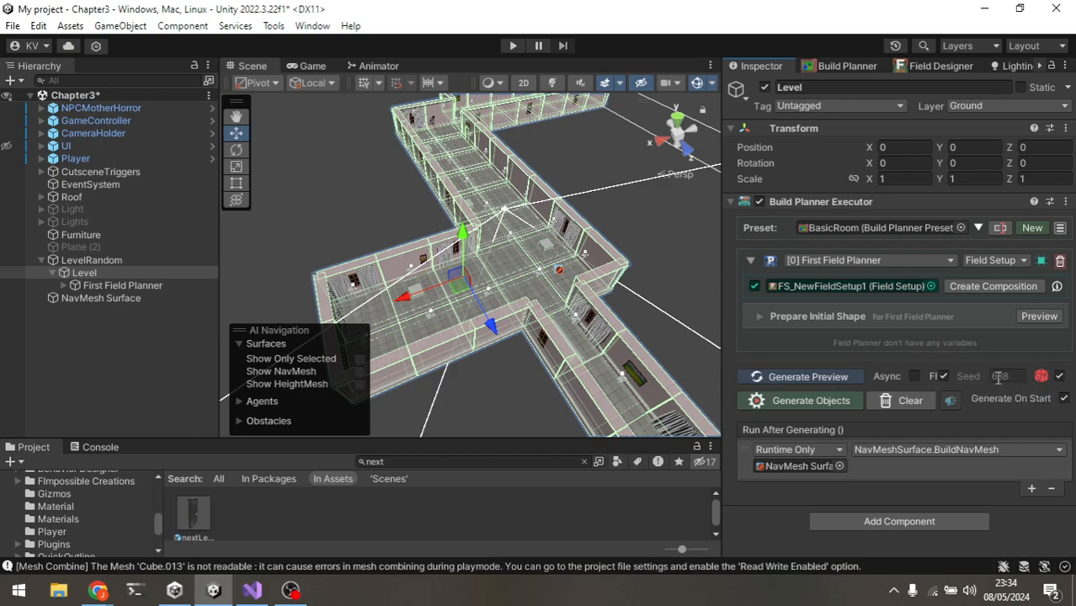
click(1058, 378)
click(1059, 378)
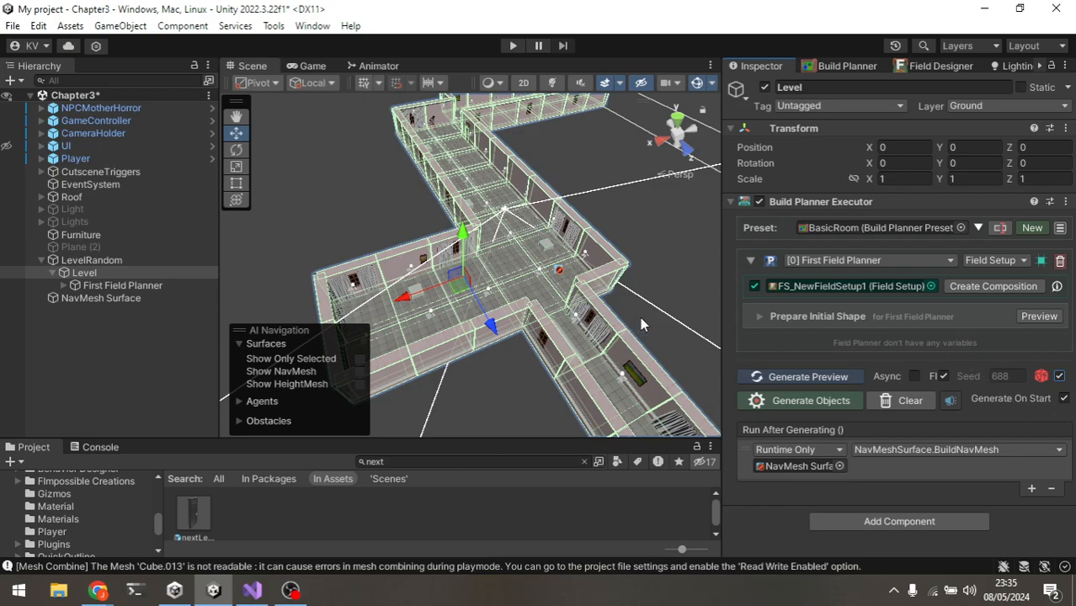
click(941, 378)
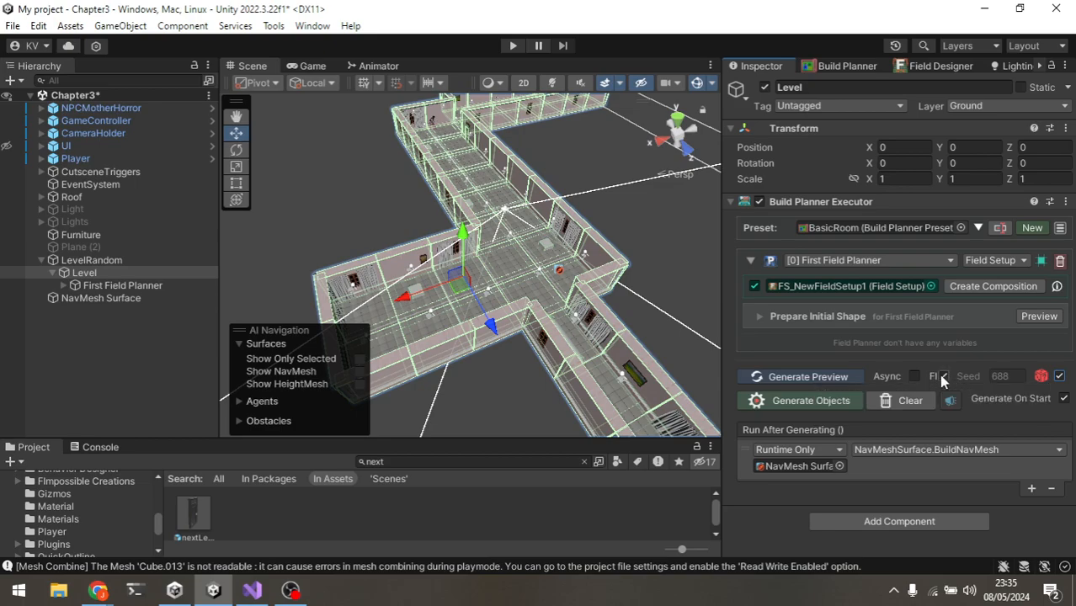
scroll(496, 312, up, 3)
right_drag(562, 310, 570, 303)
alt+drag(570, 302, 587, 312)
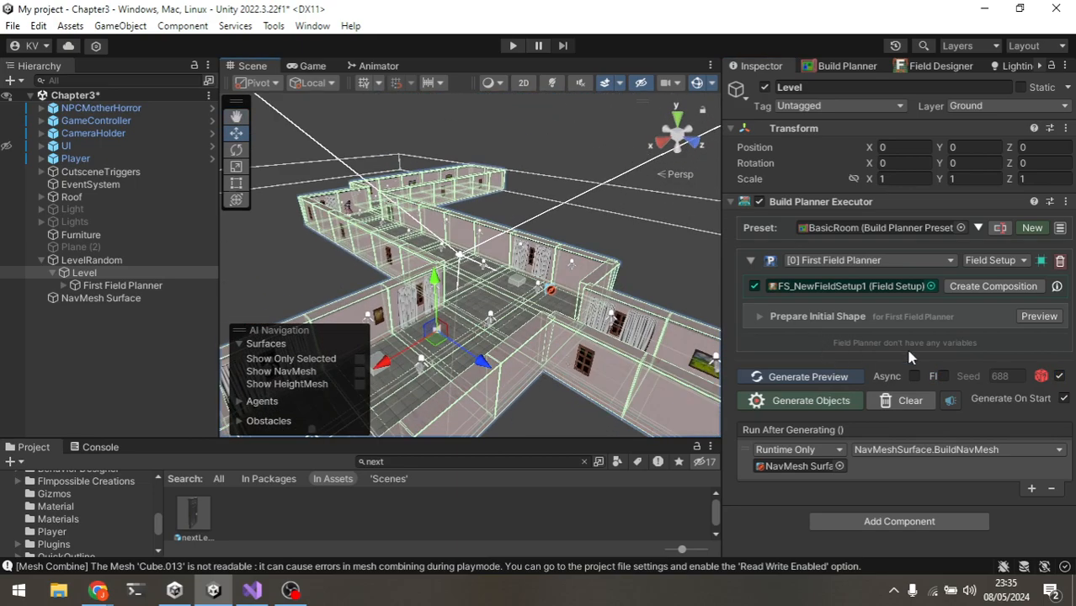
click(943, 377)
Step: Examine the generated level from a different angle in the Scene view
scroll(557, 345, down, 4)
mouse_move(532, 347)
middle_down()
mouse_move(560, 310)
mouse_move(541, 353)
middle_up()
alt+drag(541, 358, 577, 335)
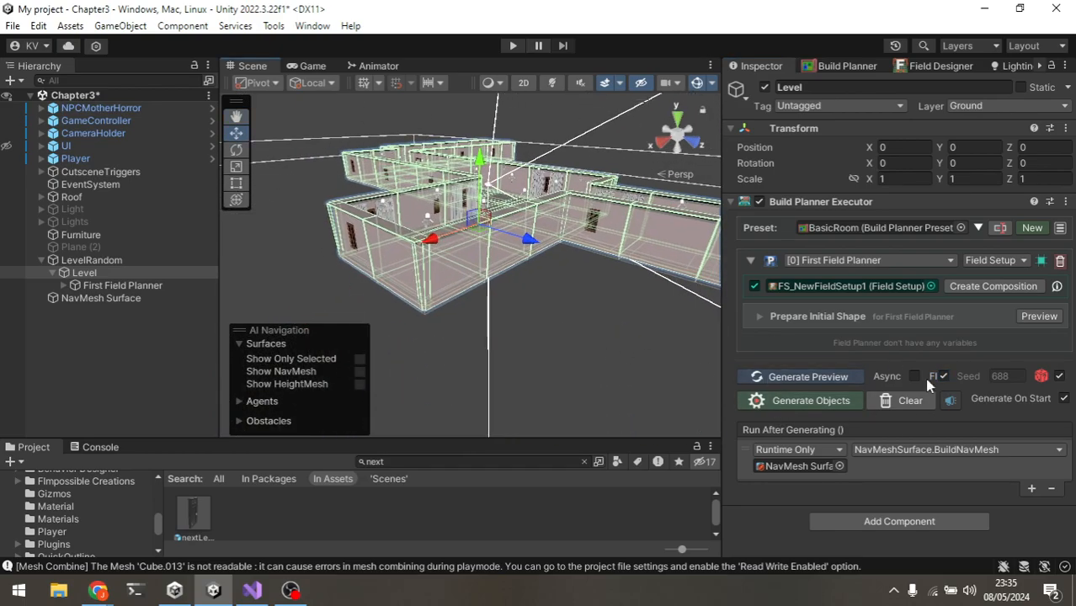
alt+drag(423, 226, 547, 252)
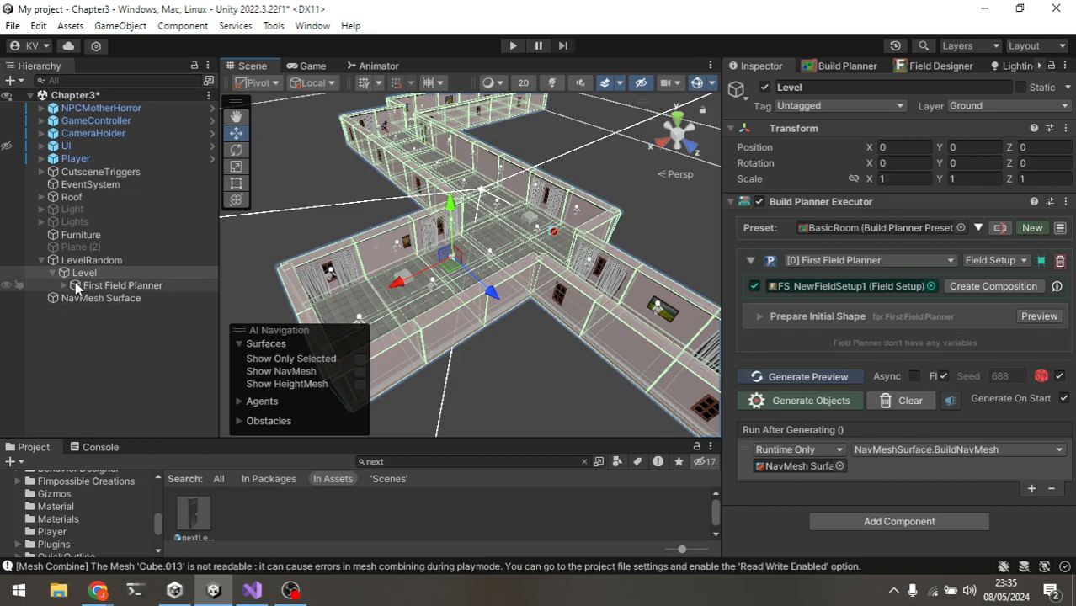
Step: Select First Field Planner and review the Grid Painter's Event After Generating entries
click(132, 287)
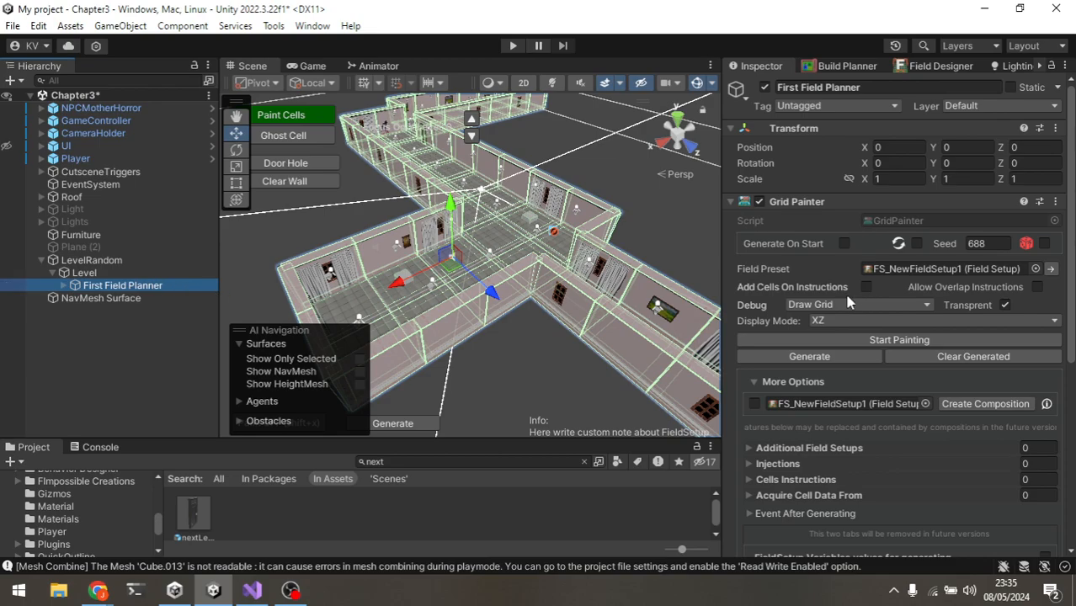
scroll(813, 221, down, 5)
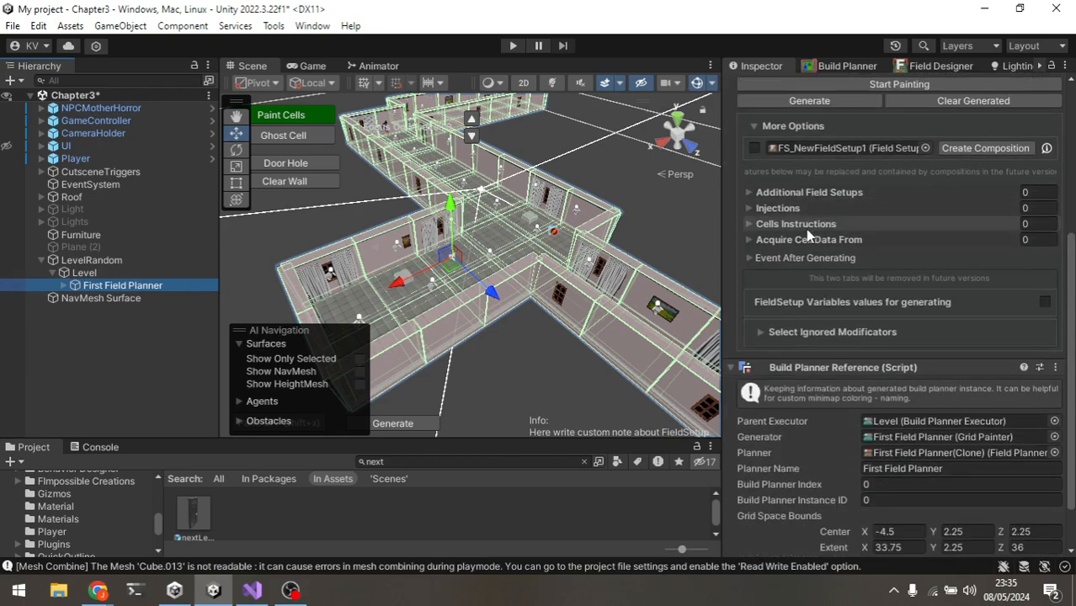
scroll(806, 229, up, 5)
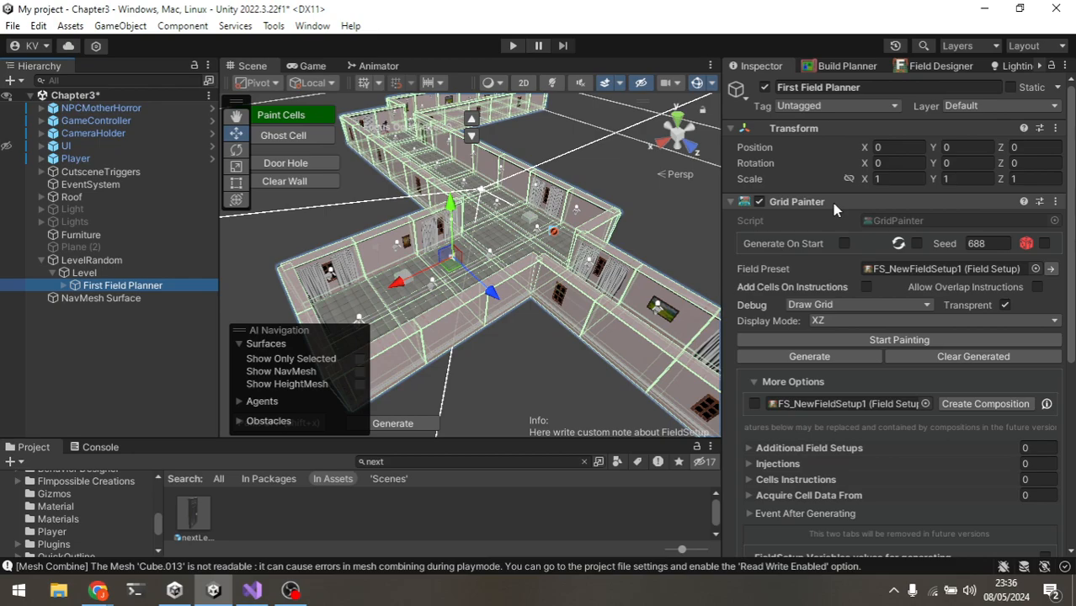
scroll(897, 477, down, 1)
scroll(896, 476, down, 2)
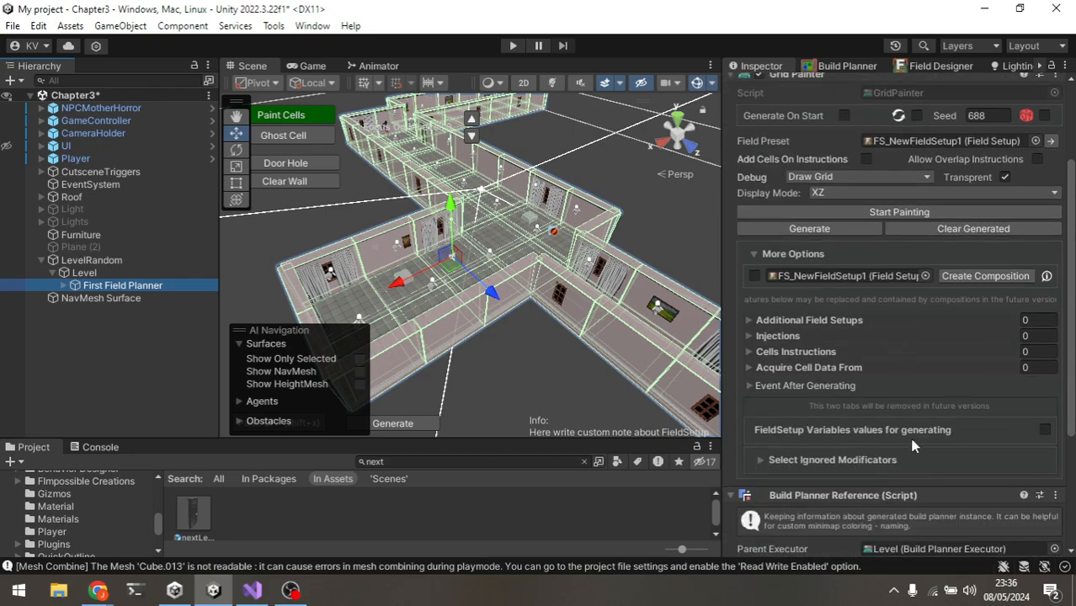
scroll(904, 454, down, 1)
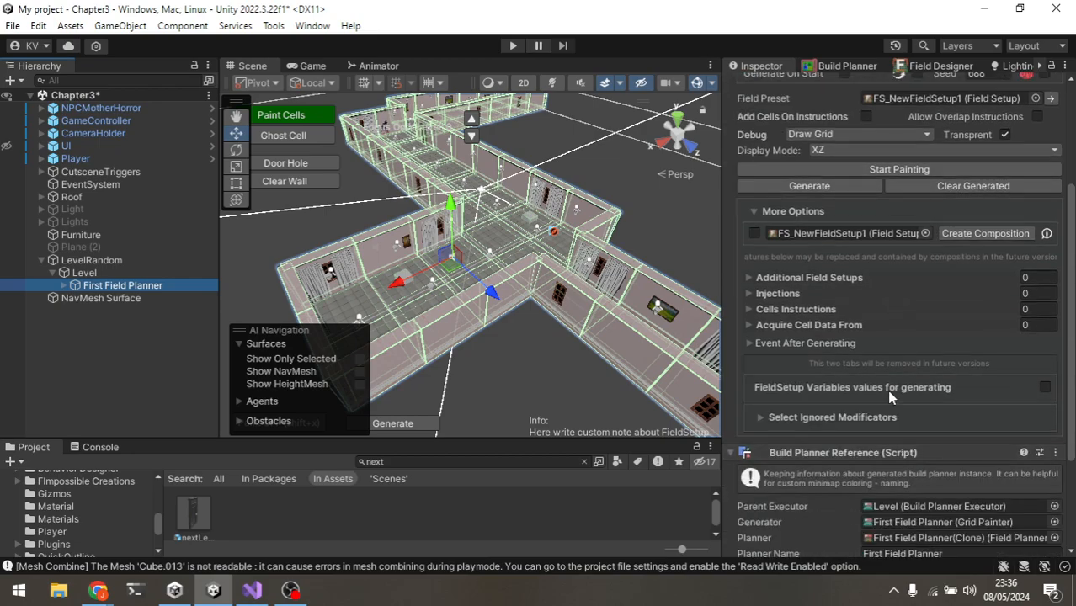
click(873, 345)
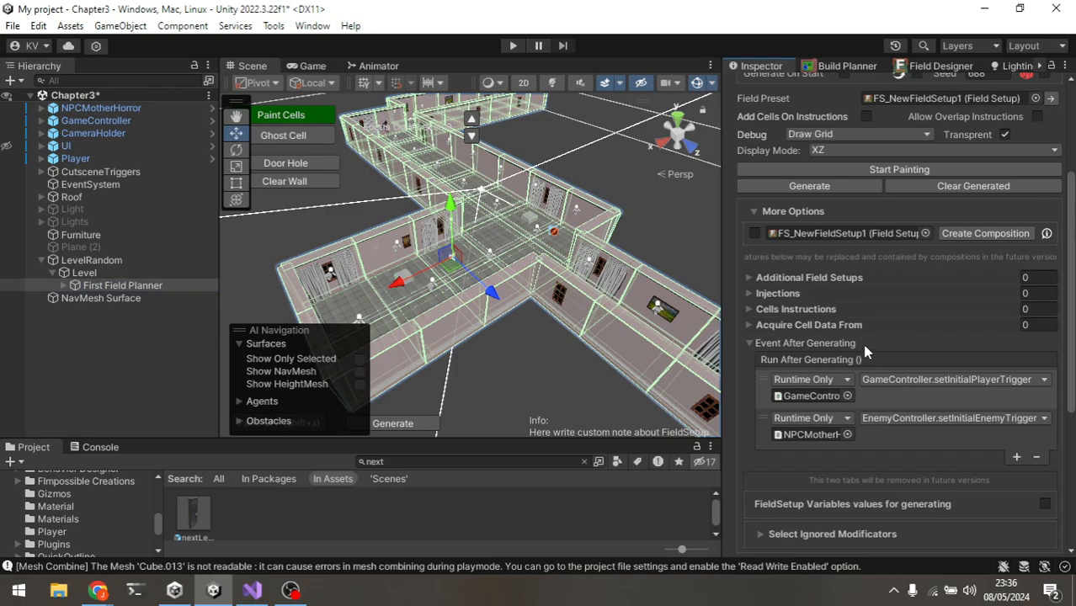
scroll(867, 345, up, 2)
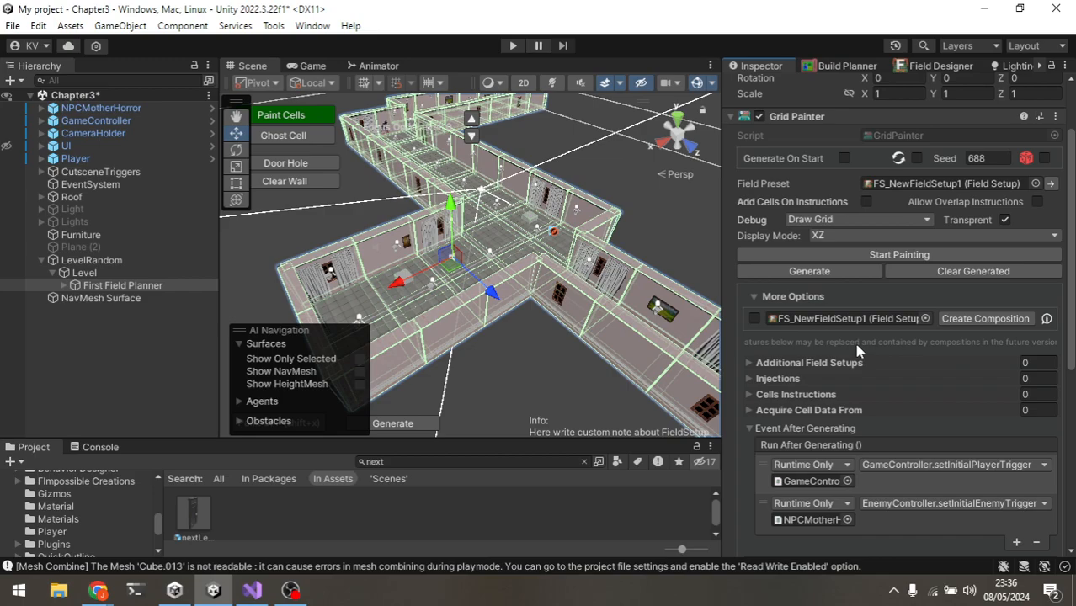
scroll(857, 351, down, 3)
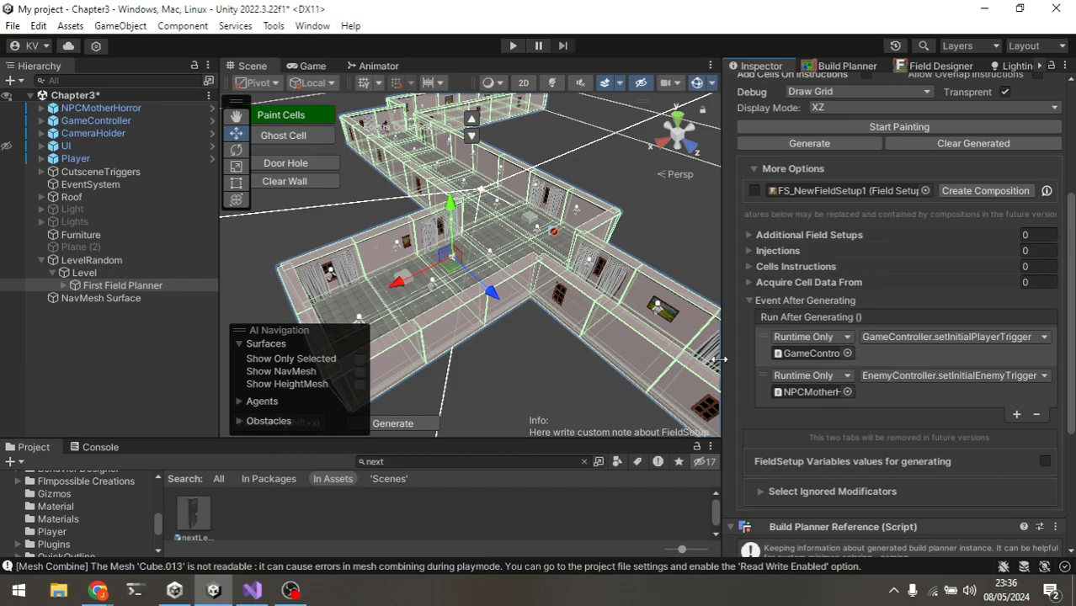
Step: Select the Player object and frame it in the Scene view
alt+drag(618, 297, 549, 246)
scroll(548, 243, up, 5)
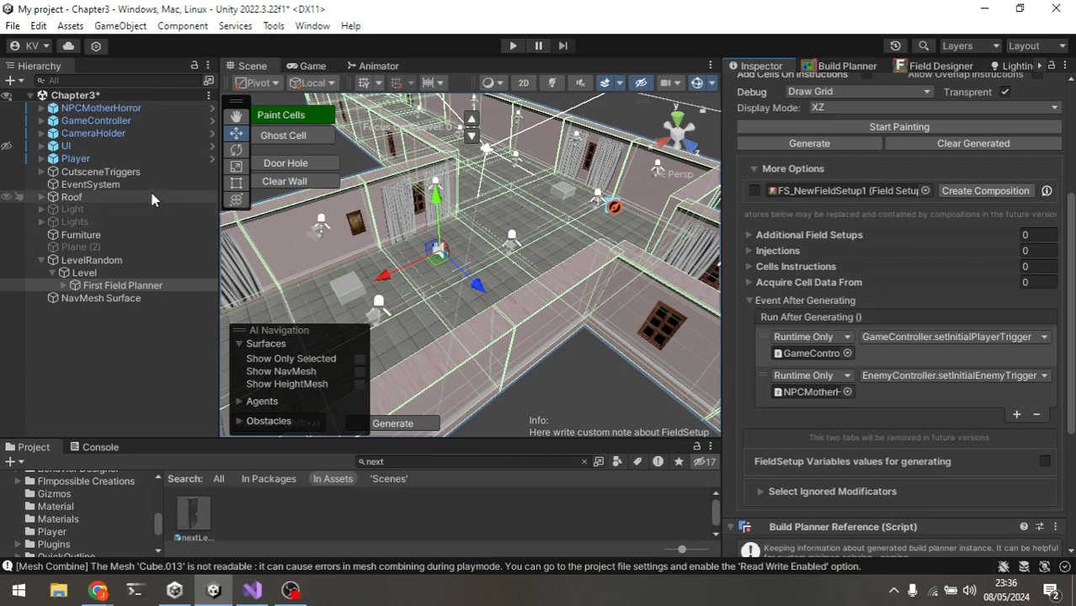
double_click(139, 158)
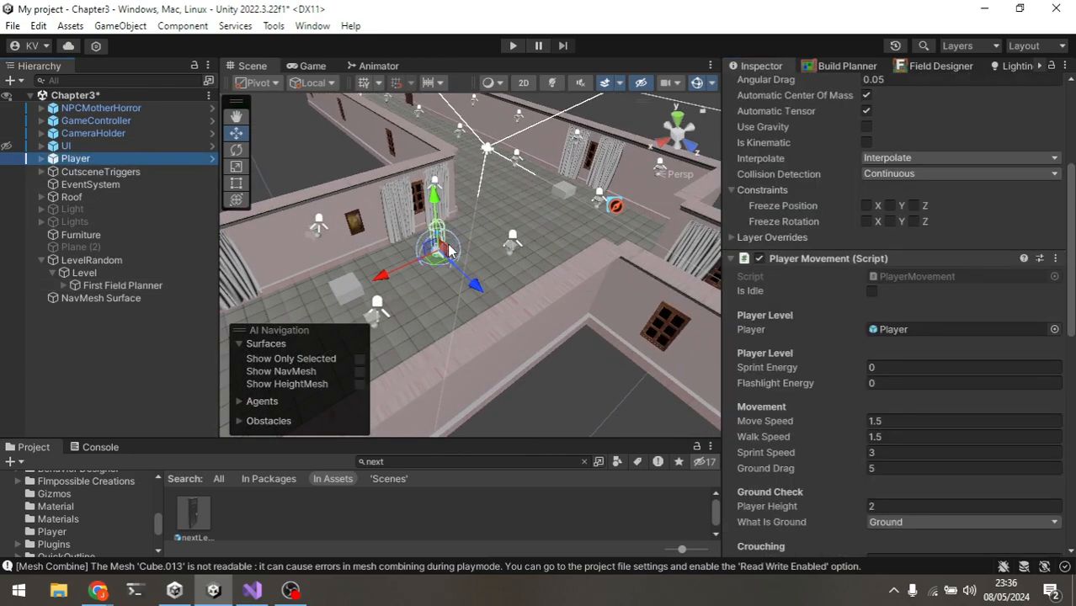
Step: Select the NavMesh Surface object and inspect its NavMeshSurface component settings
alt+drag(475, 241, 487, 257)
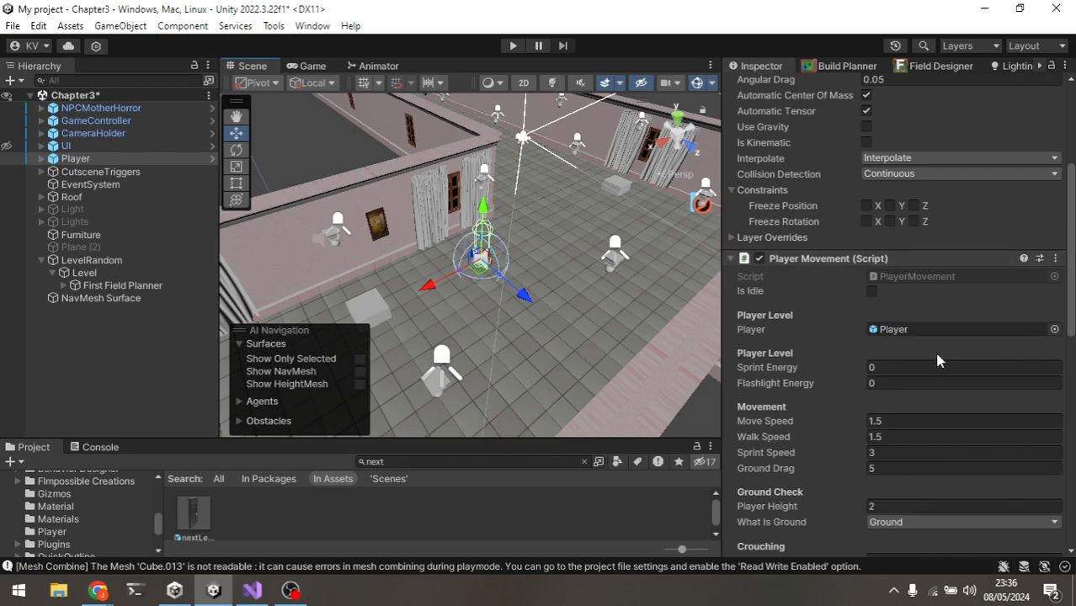
click(99, 298)
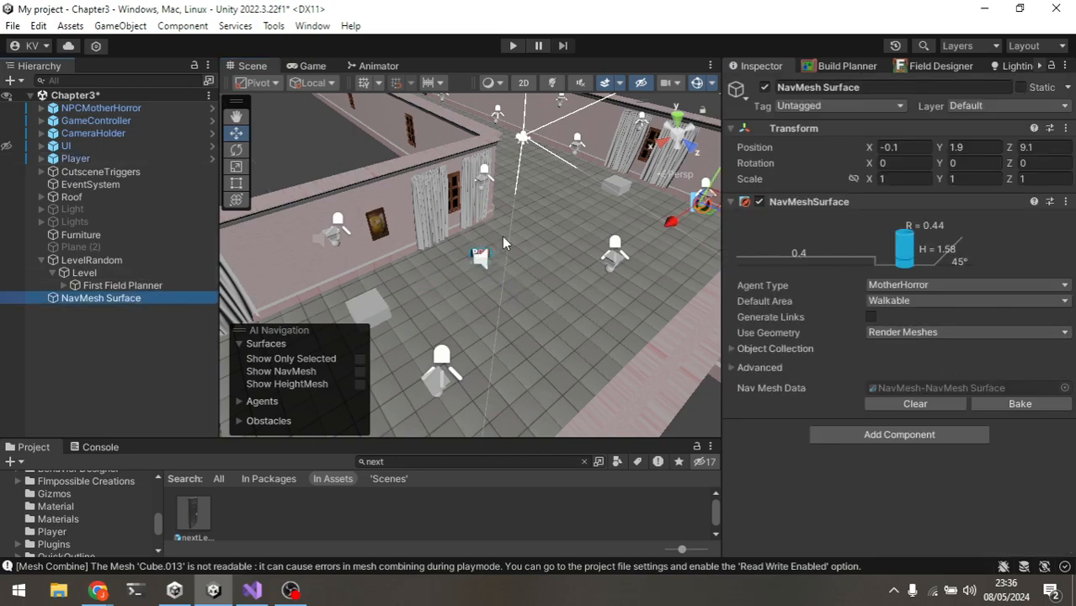
scroll(512, 229, down, 3)
middle_drag(512, 228, 411, 318)
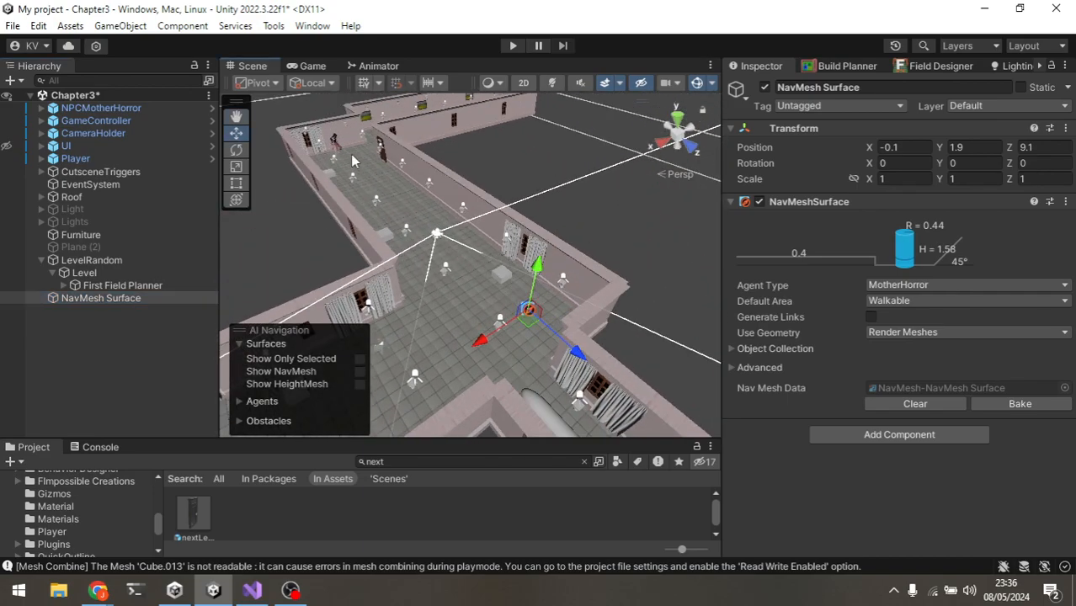
alt+drag(433, 258, 370, 279)
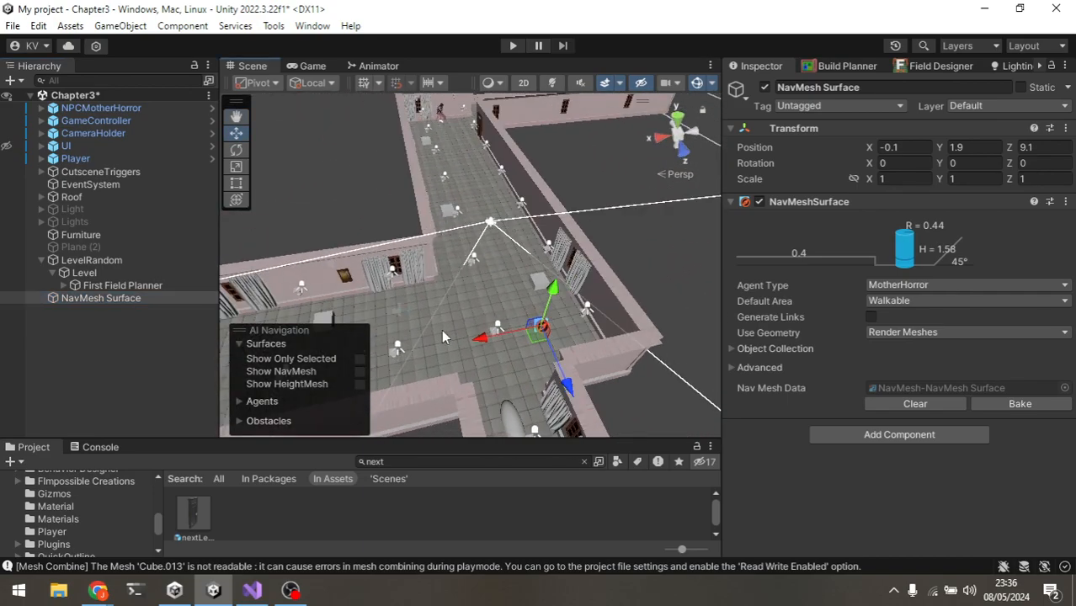
Step: Reselect First Field Planner and expand the Grid Painter's Event After Generating list
click(150, 287)
click(64, 287)
click(130, 300)
click(122, 285)
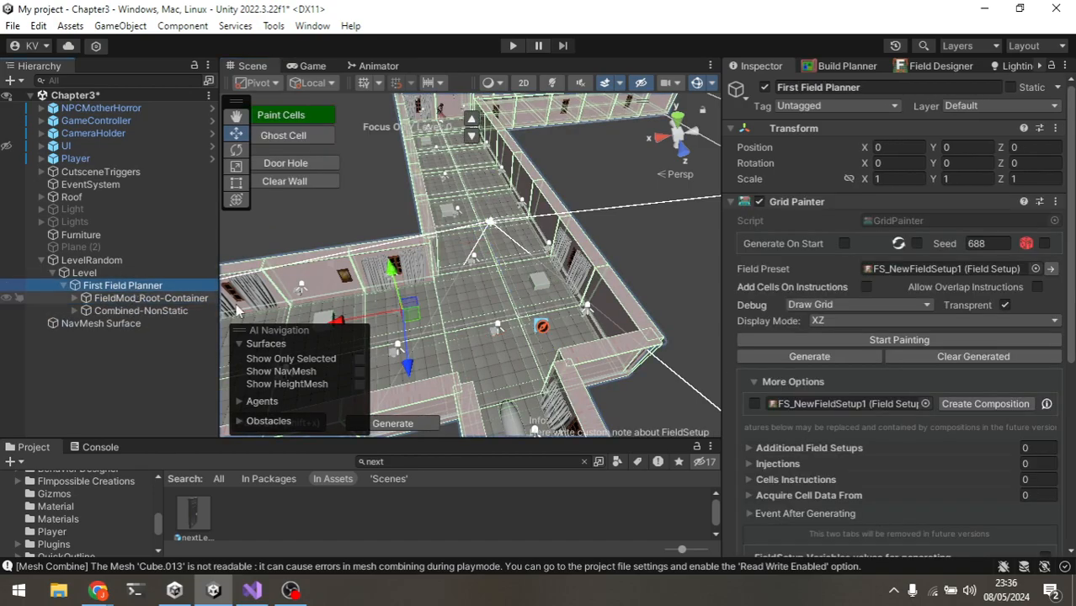
scroll(926, 337, down, 5)
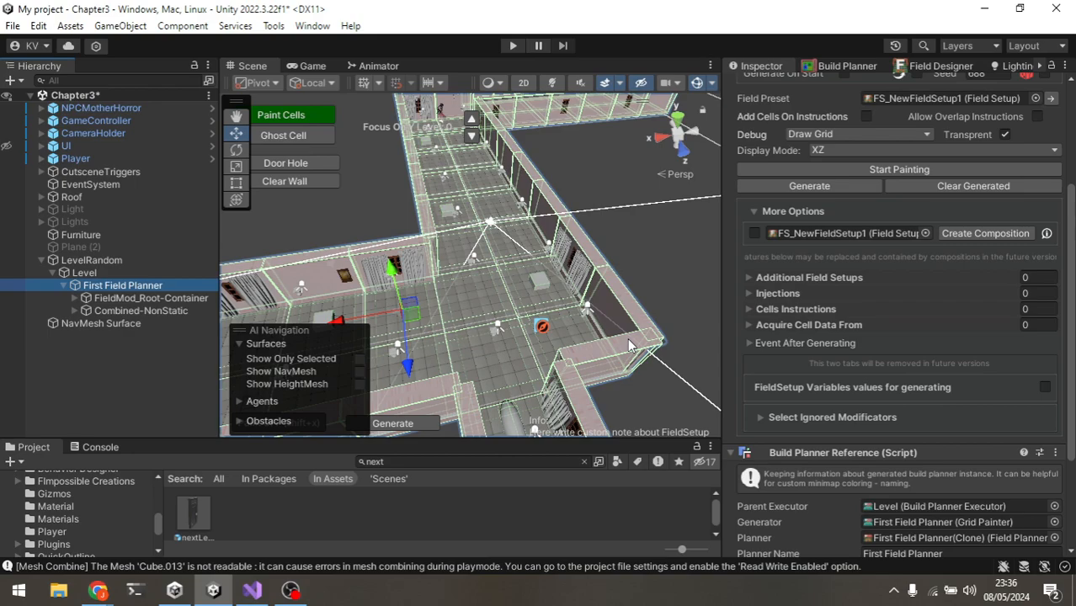
click(796, 418)
click(796, 418)
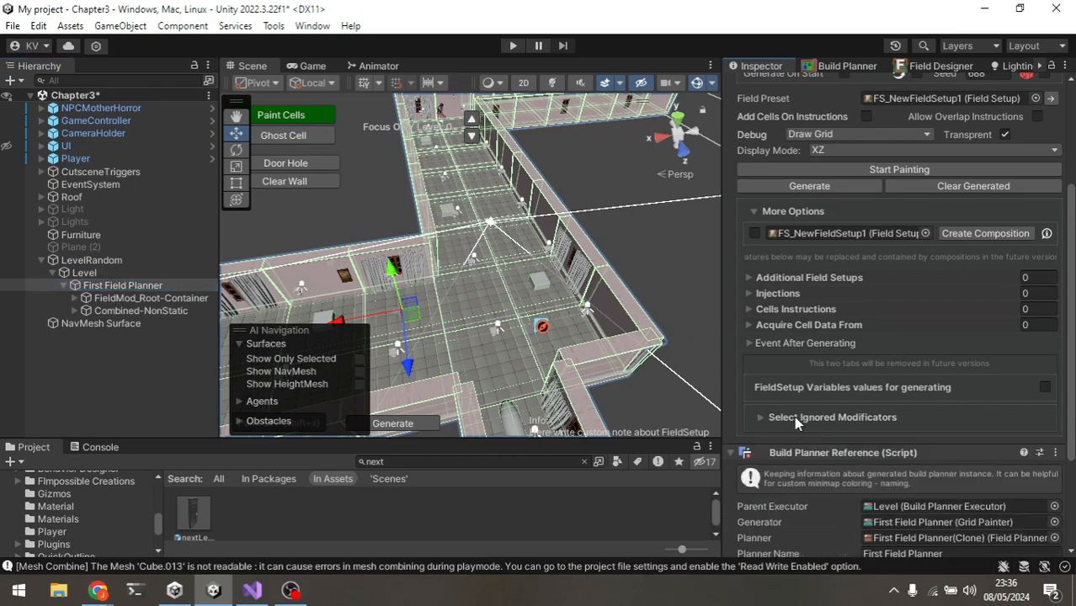
scroll(836, 406, down, 3)
scroll(835, 406, up, 7)
scroll(1045, 431, down, 2)
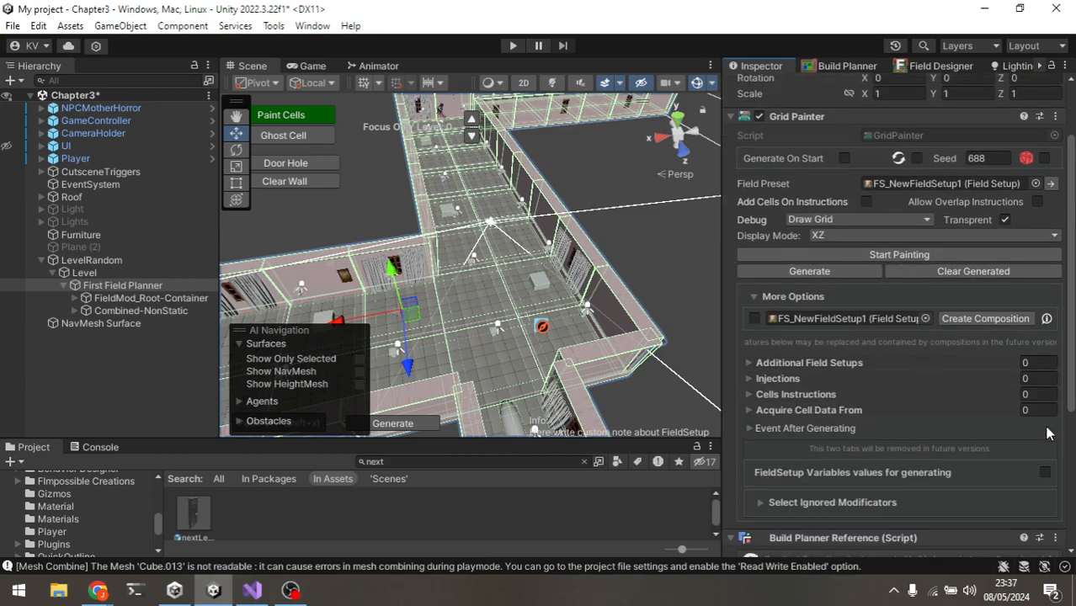
click(880, 427)
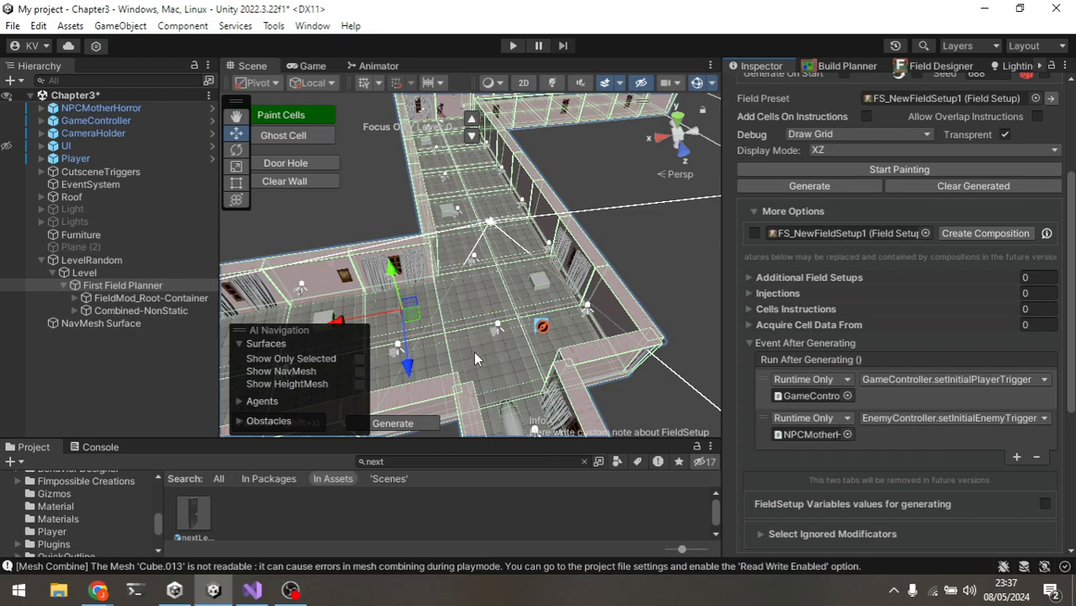
alt+drag(522, 383, 536, 361)
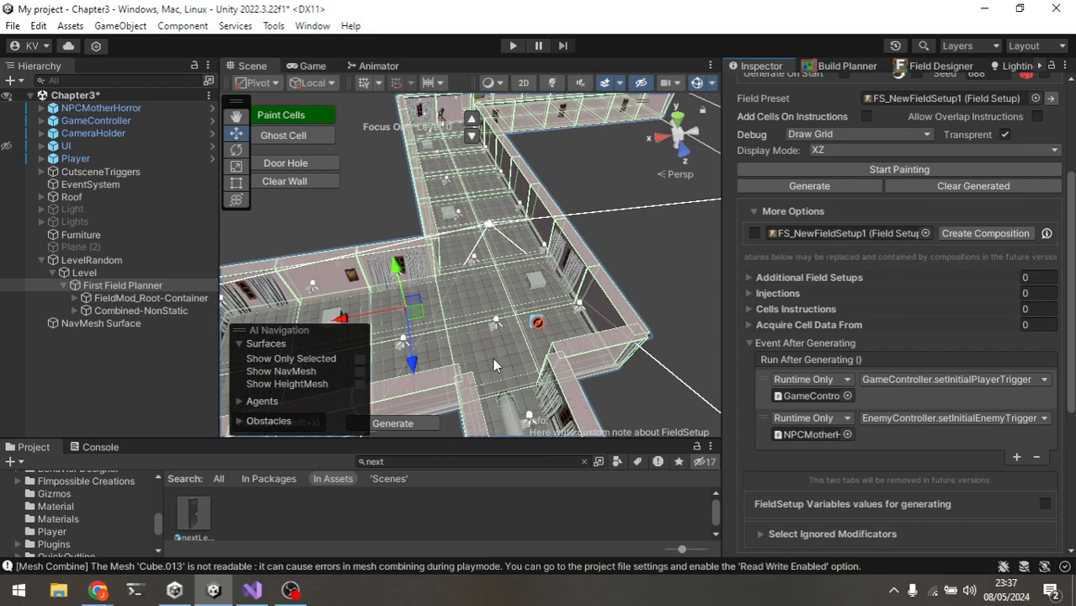
scroll(543, 291, up, 8)
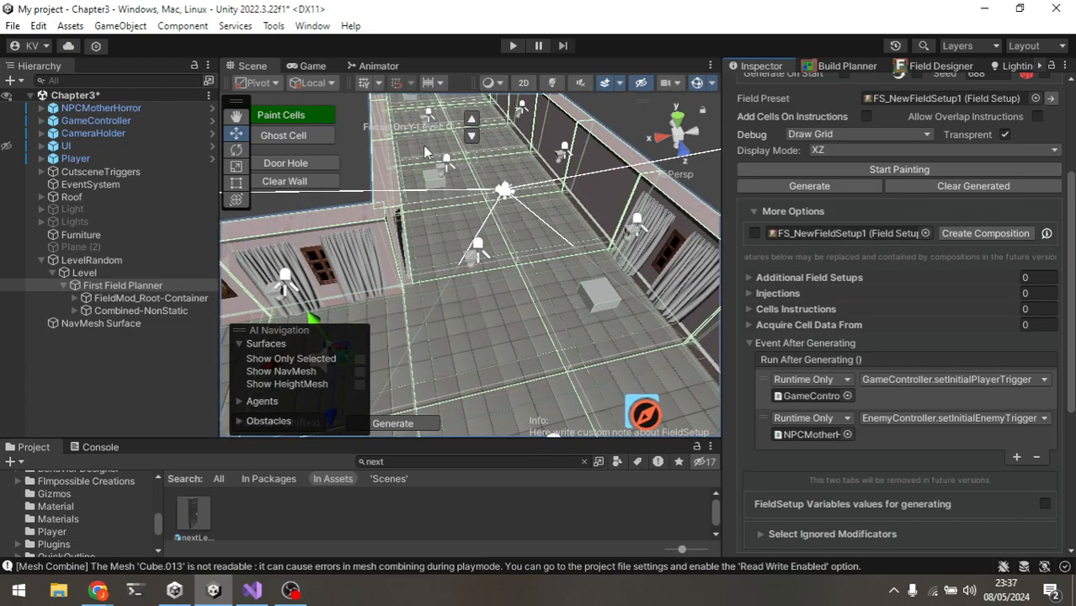
scroll(505, 252, down, 8)
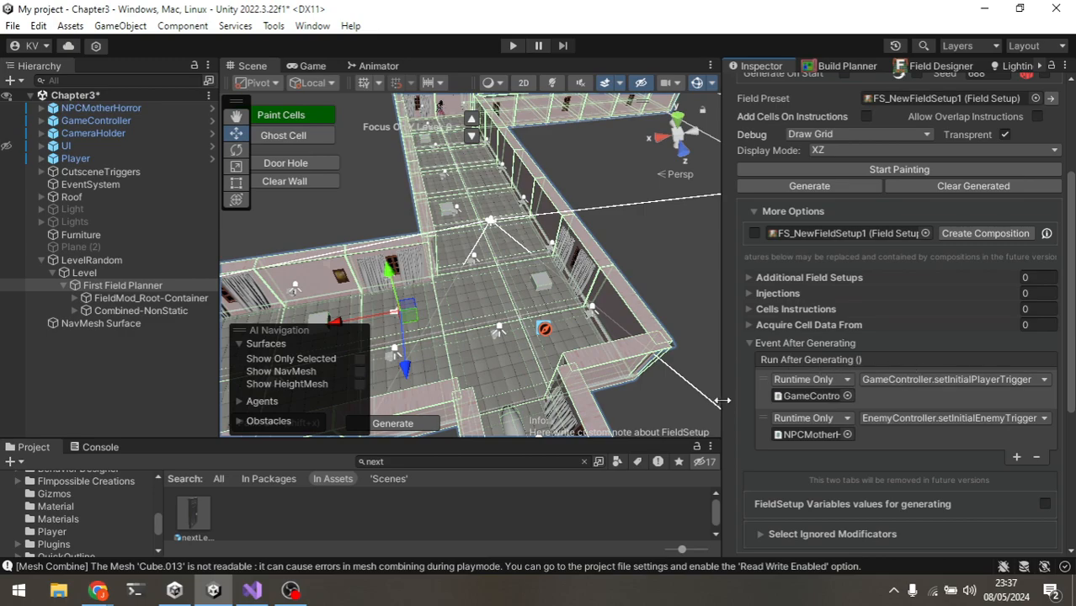
scroll(900, 383, up, 2)
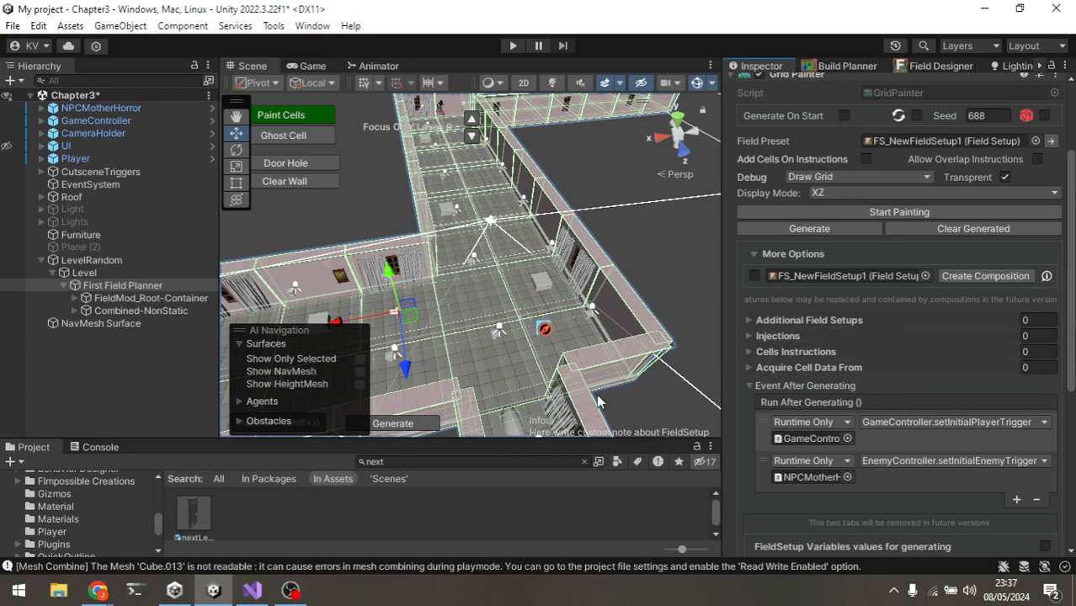
click(421, 522)
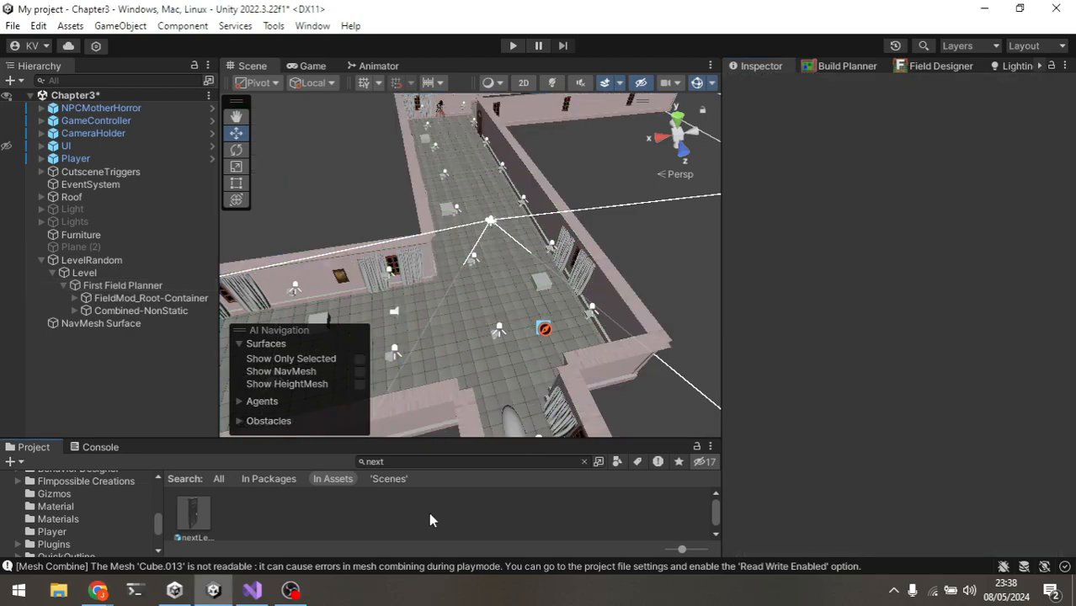
key(alt+Tab)
key(alt+Tab)
scroll(505, 315, down, 3)
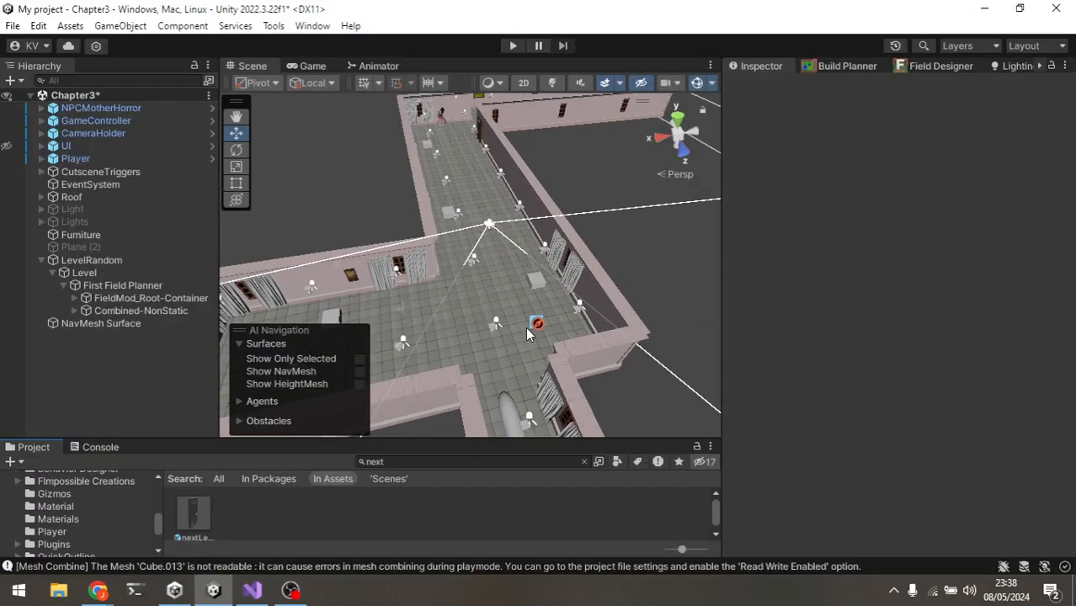
key(alt+Tab)
key(alt+Tab)
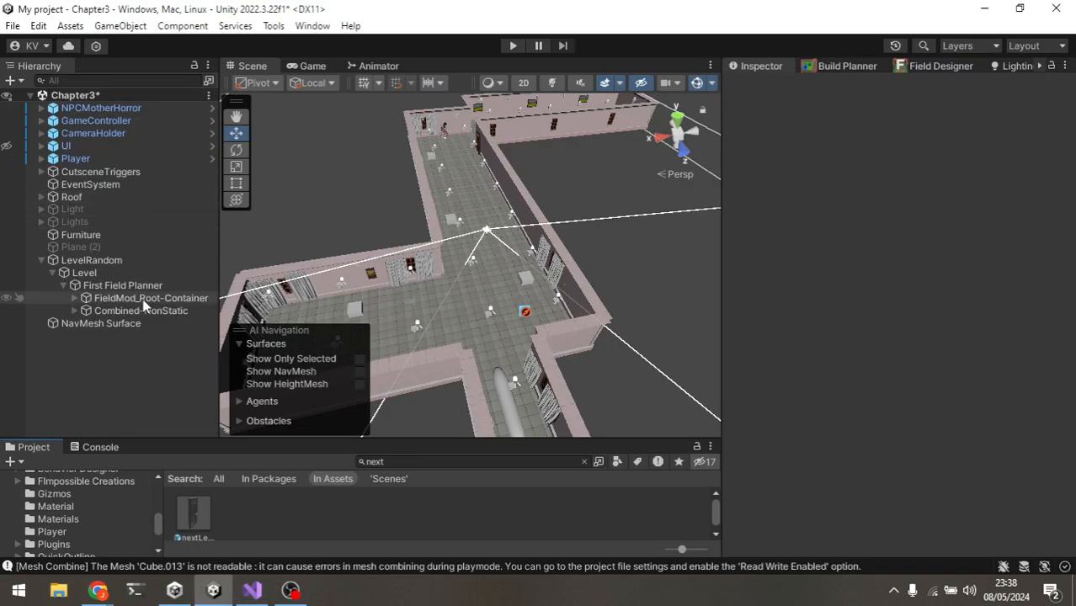
Step: Review Level's Run After Generating event and the GameController Start method's setInitialPlayerTrigger call in the script
click(131, 274)
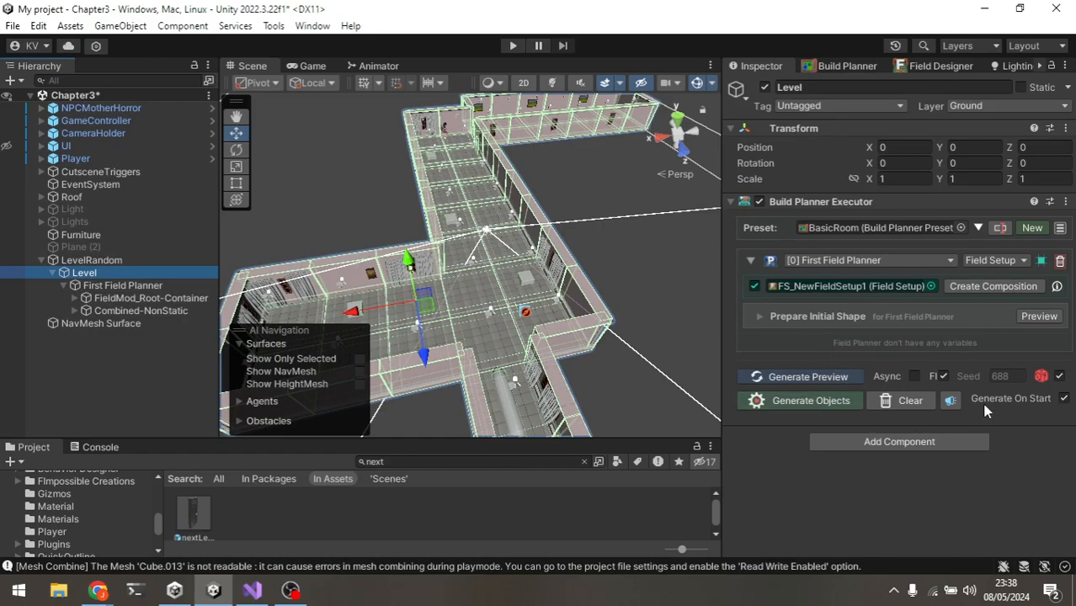
click(950, 401)
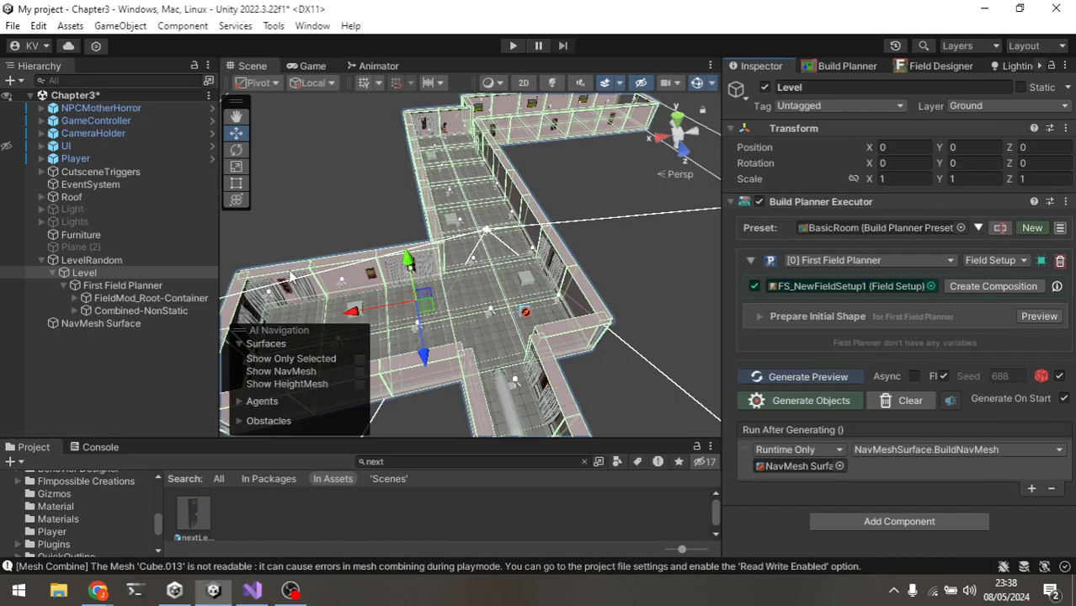
click(153, 300)
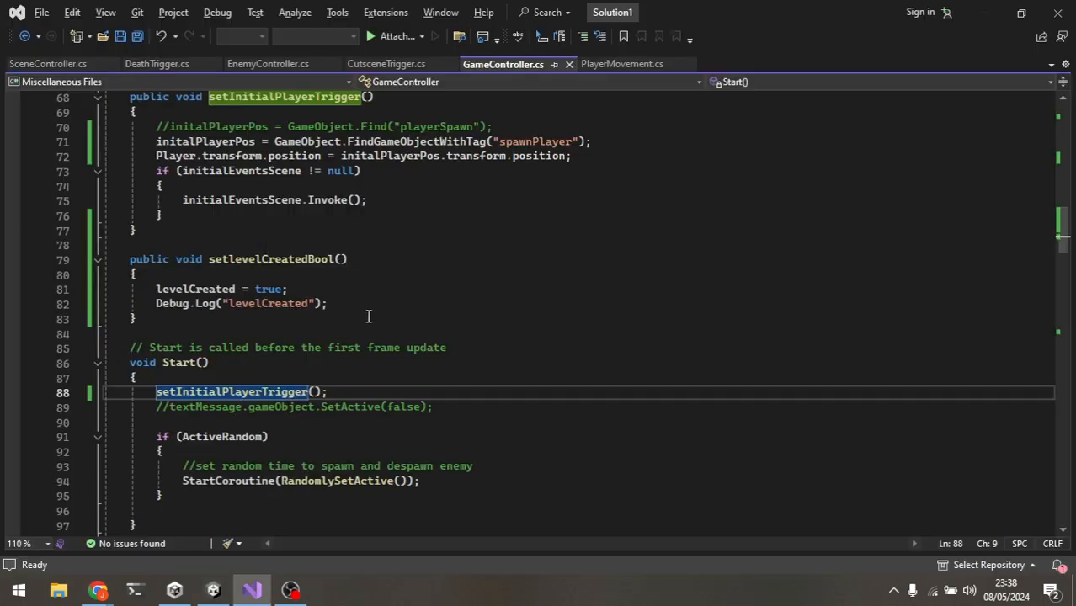
drag(355, 389, 171, 391)
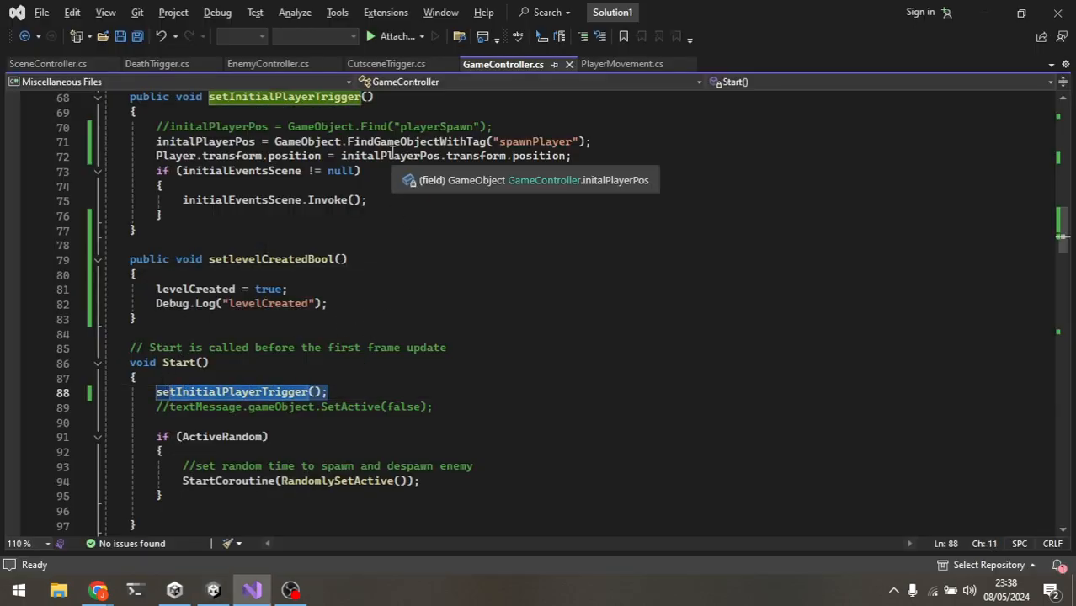
click(205, 363)
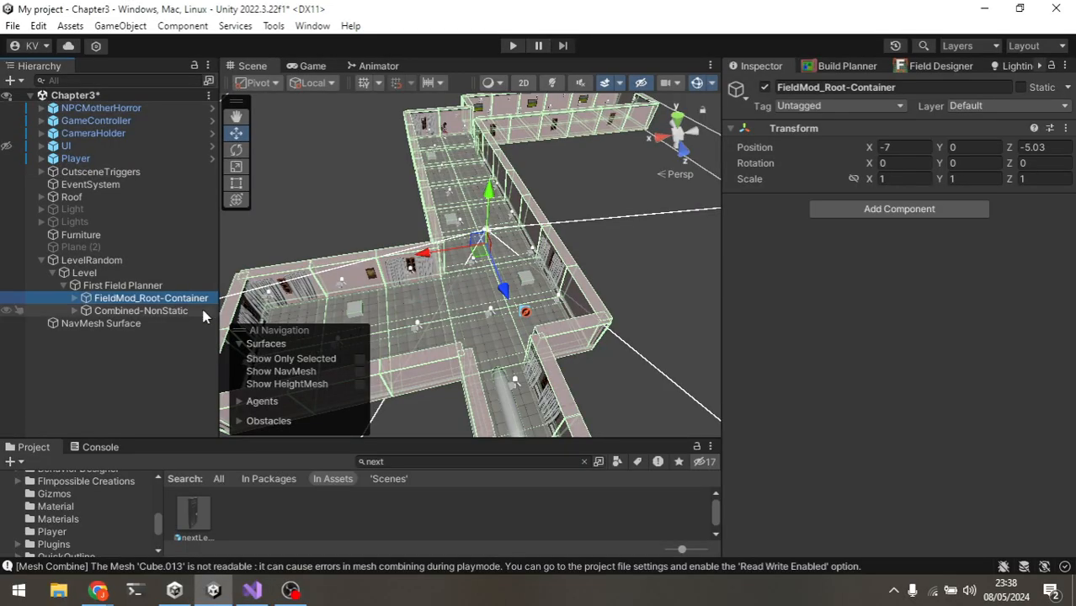
Step: Remove both the GameController and EnemyController entries from First Field Planner's Event After Generating list
click(205, 312)
click(168, 298)
click(126, 286)
scroll(900, 421, down, 5)
click(873, 345)
scroll(875, 340, up, 5)
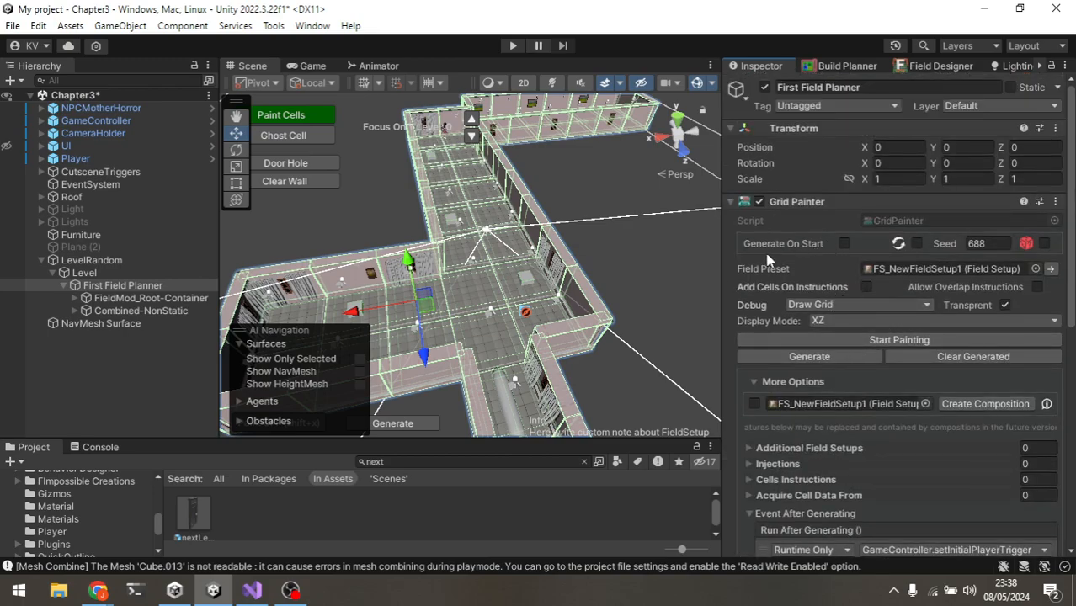
scroll(817, 257, down, 5)
scroll(800, 221, up, 5)
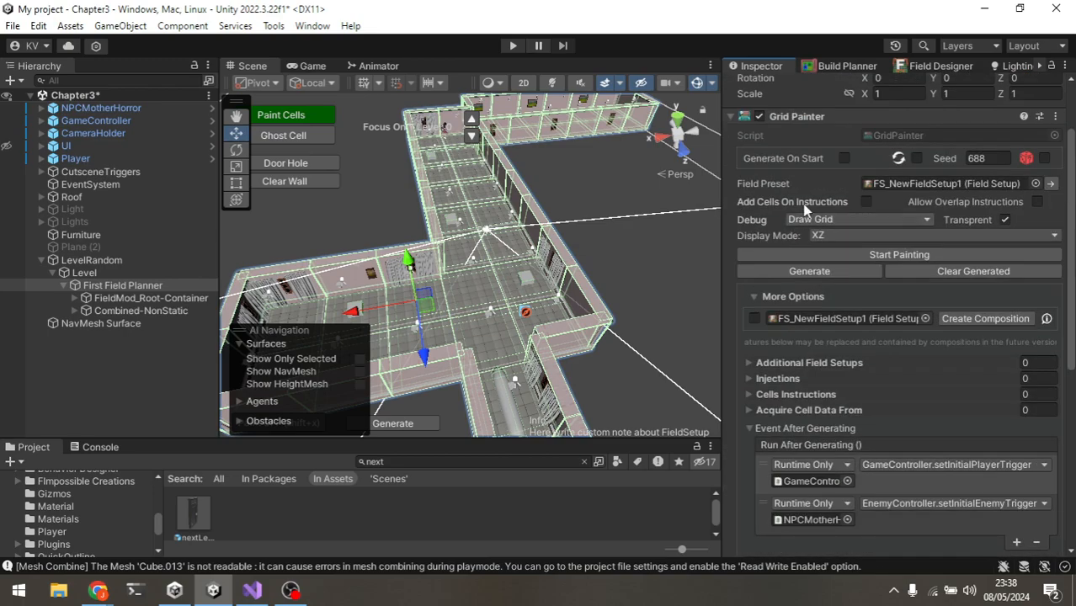
scroll(815, 195, up, 1)
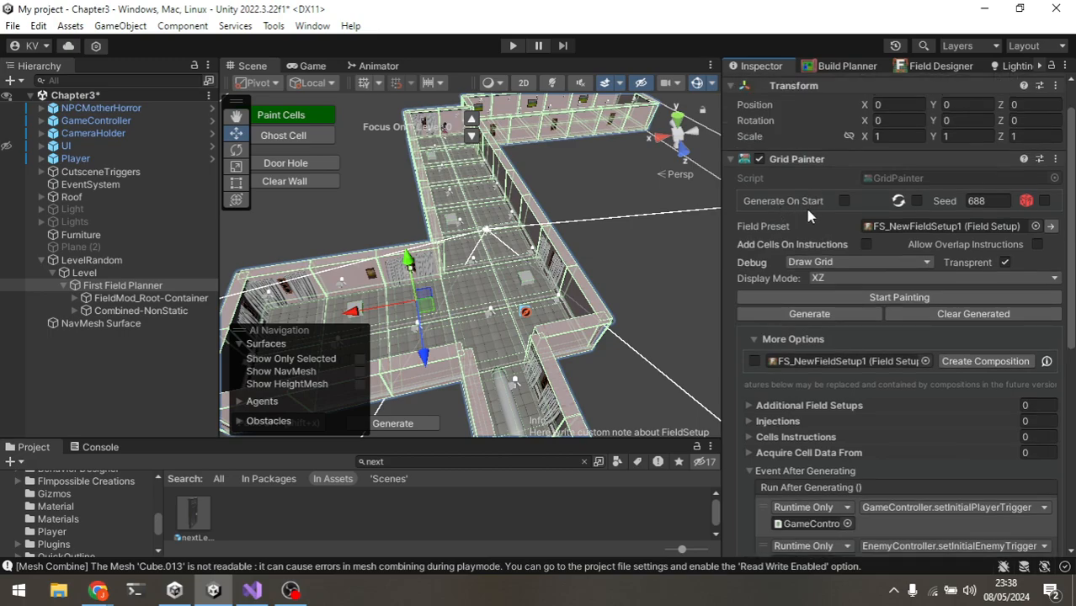
scroll(808, 215, down, 5)
click(963, 313)
click(1036, 371)
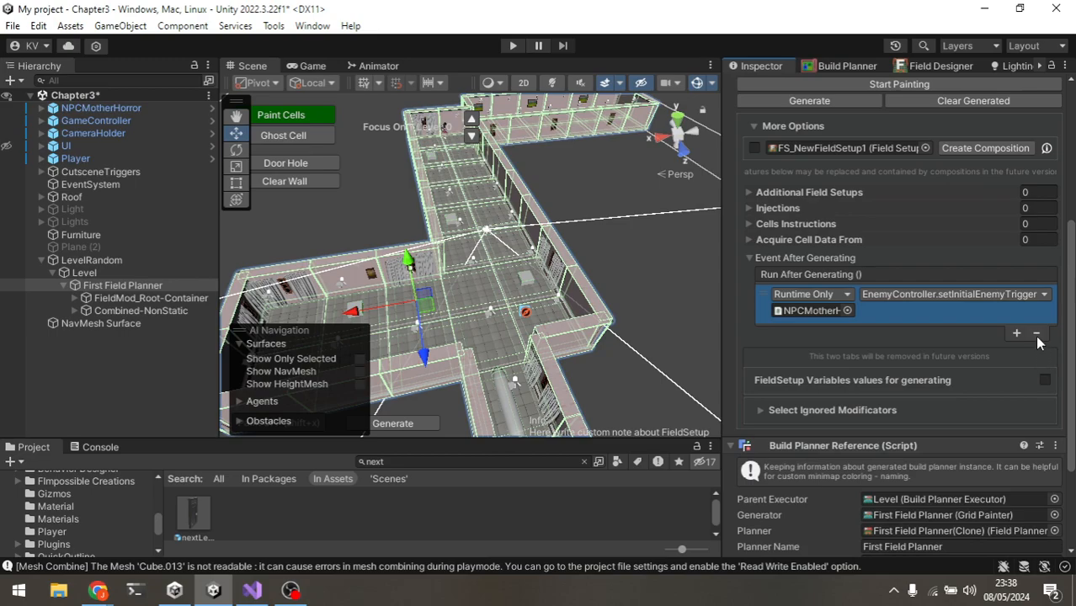
click(1037, 334)
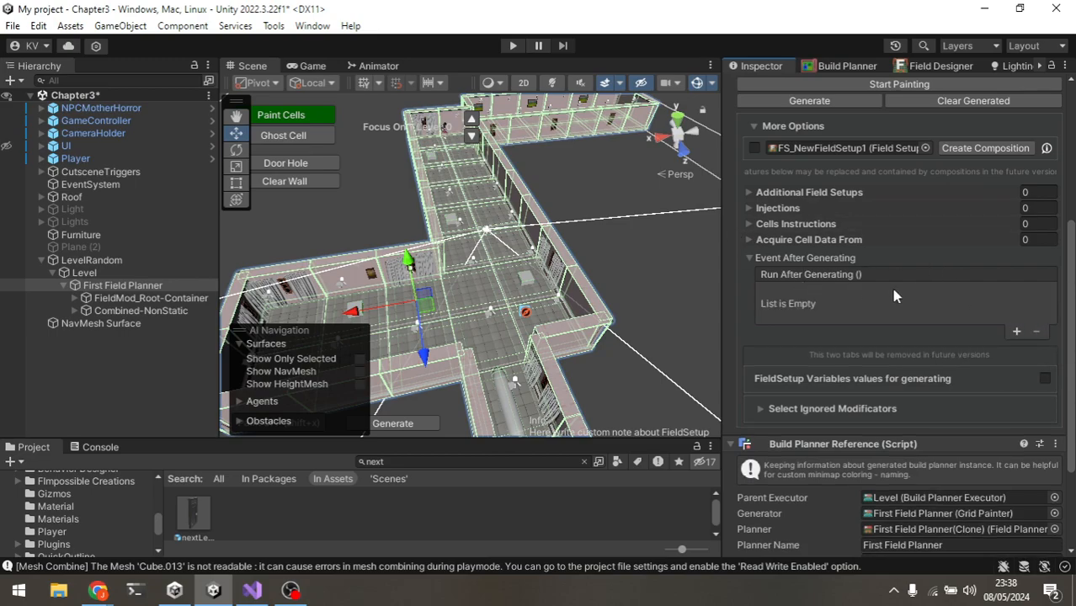
Step: Enter Play mode and playtest the generated level, running through the corridors and toggling the flashlight
scroll(523, 186, down, 1)
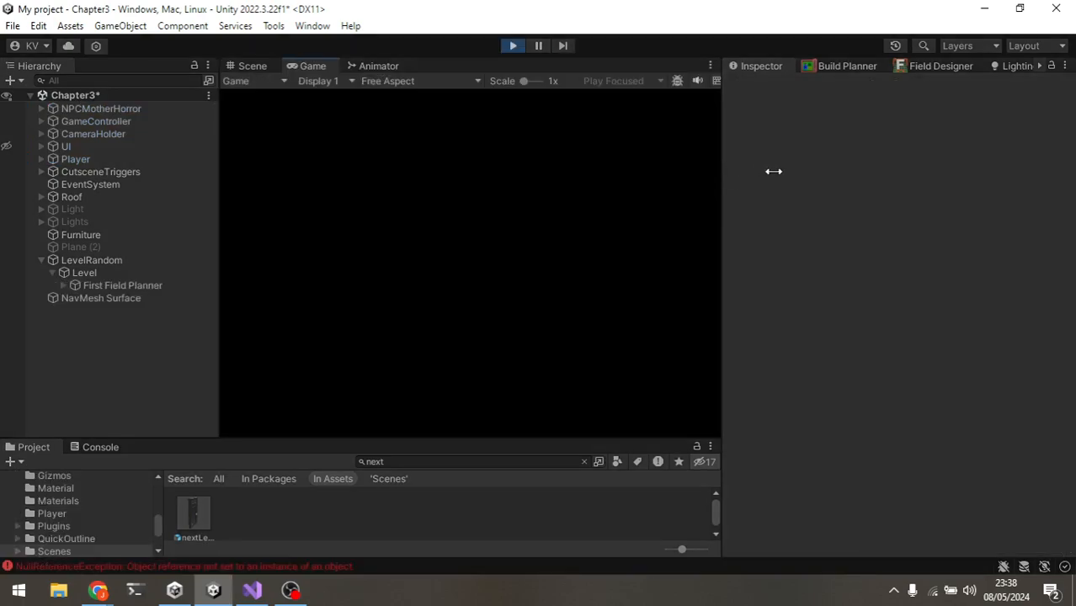
drag(773, 171, 886, 175)
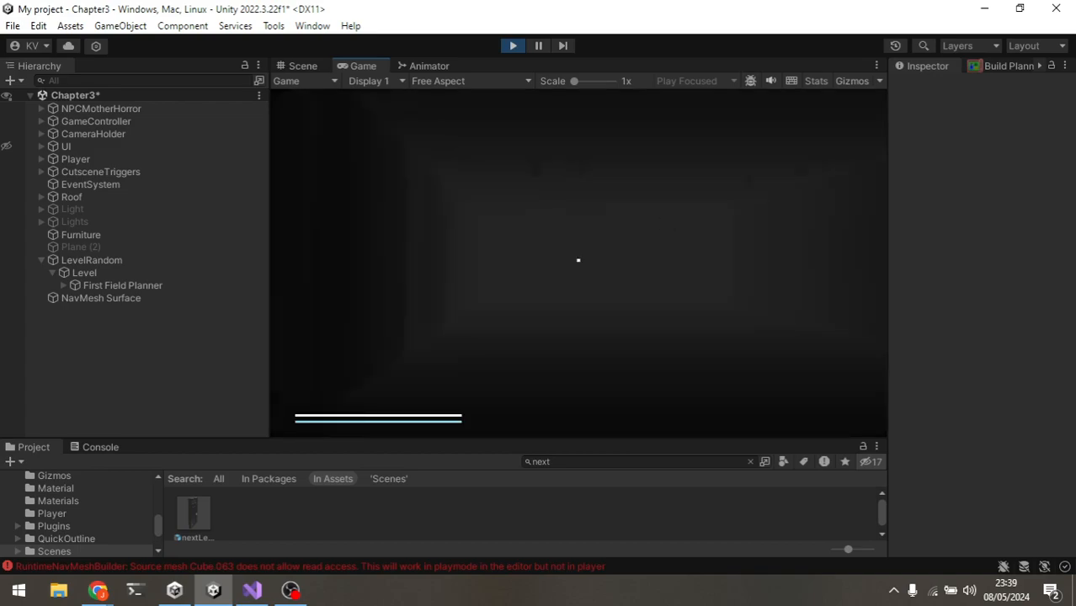
key(shift+w)
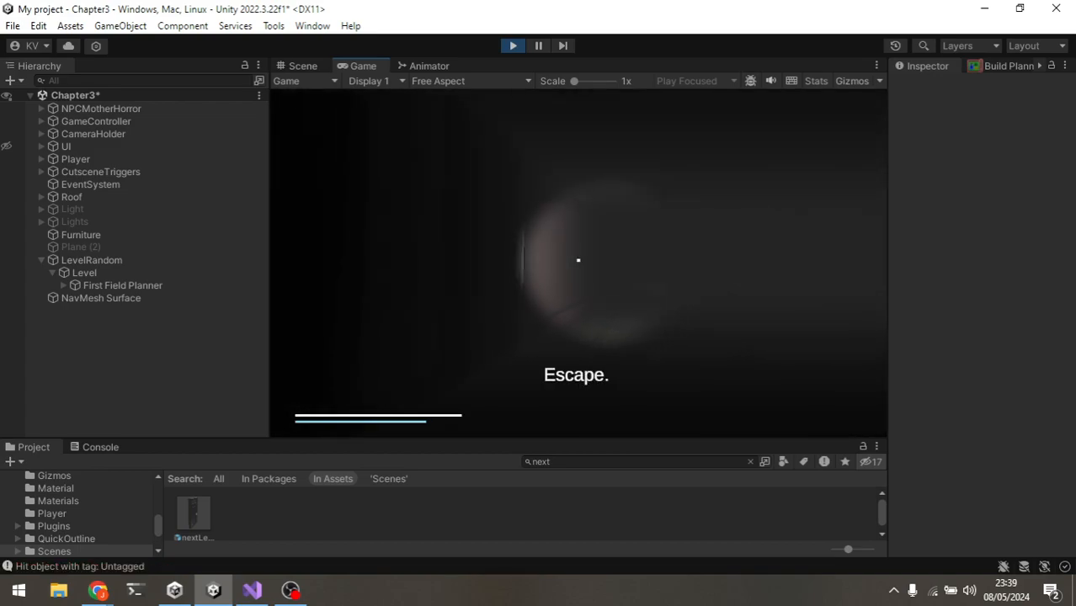
key(f)
key(shift+w)
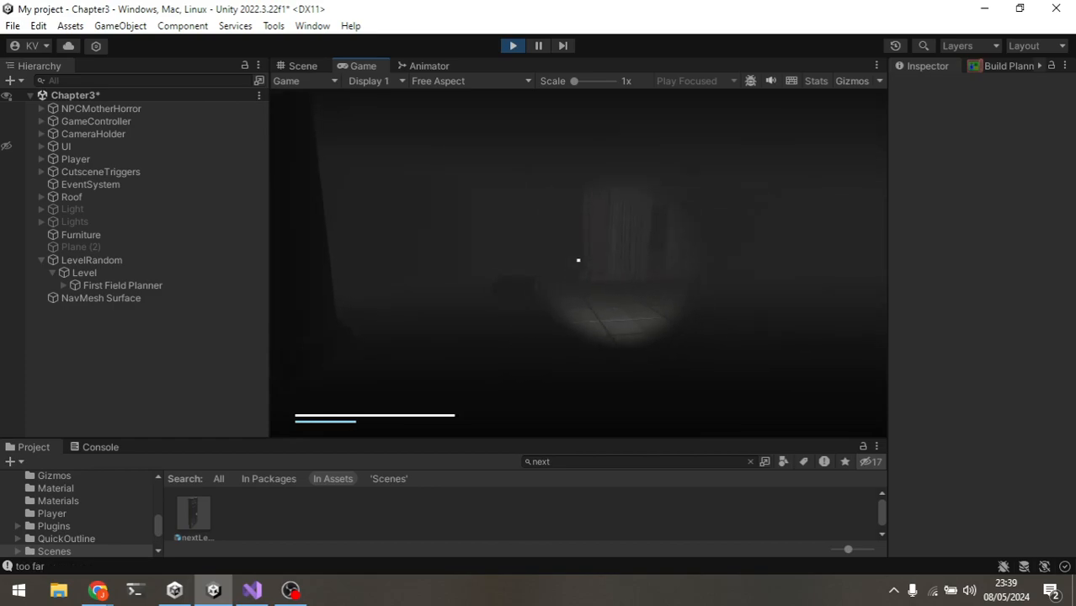
key(f)
key(f)
key(f)
key(shift+w)
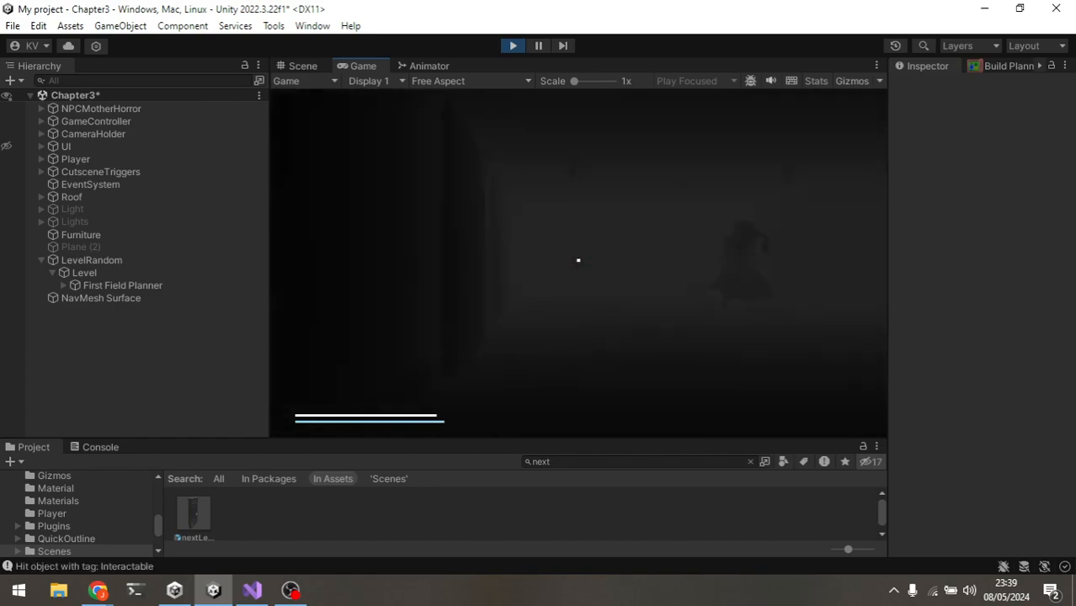
key(shift+w)
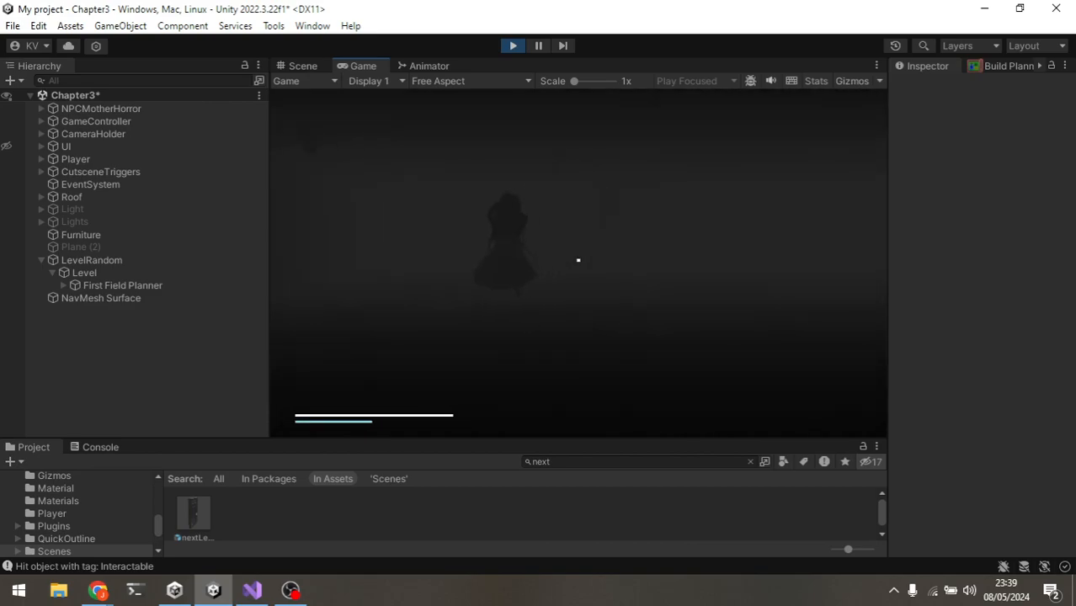
key(shift+w)
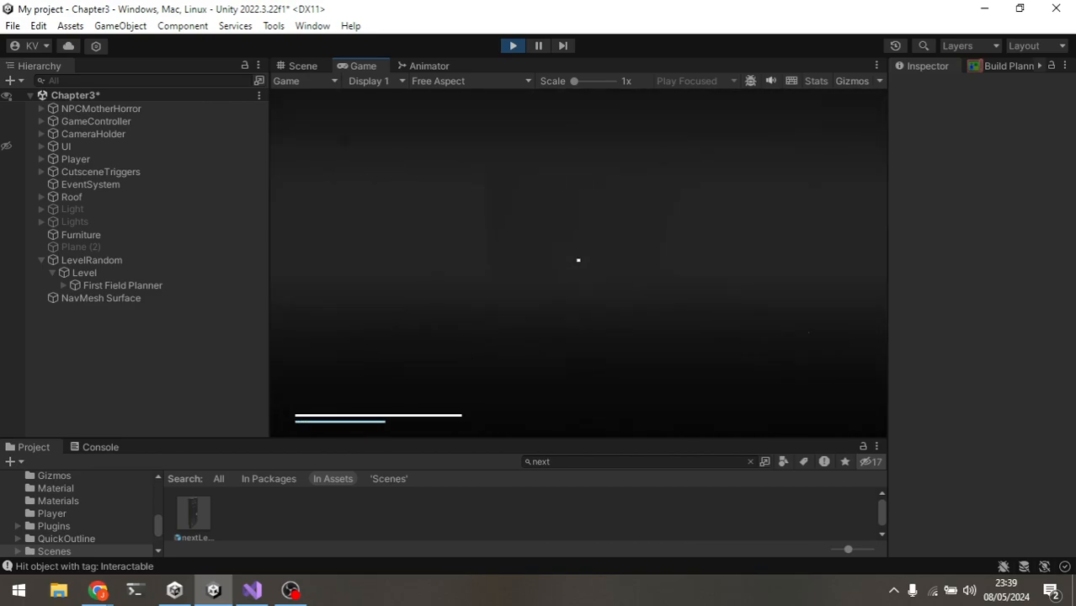
key(shift+w)
key(shift+w)
key(shift+w)
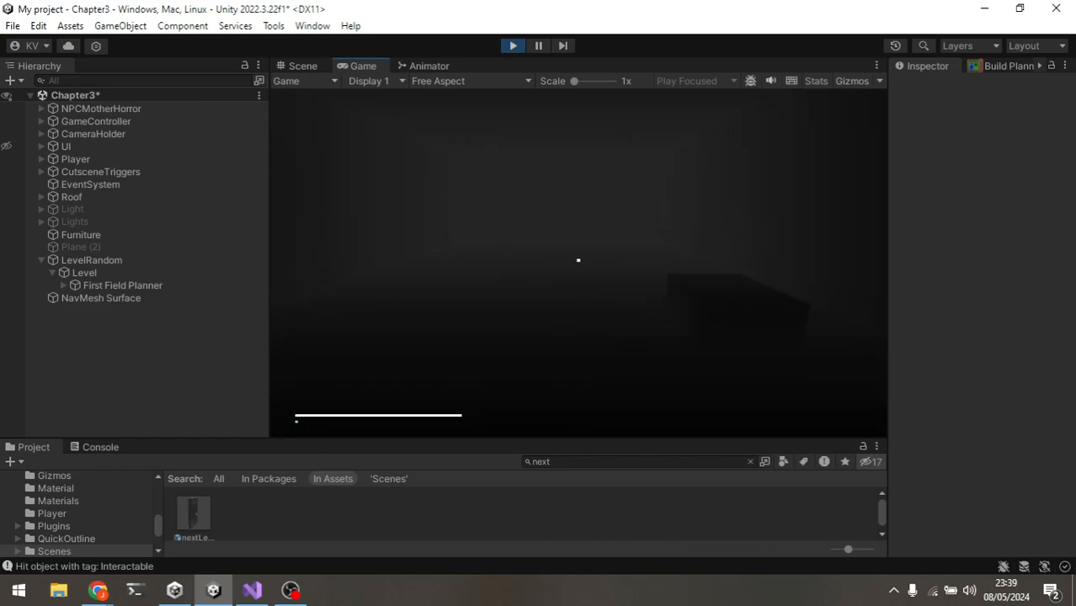
key(w)
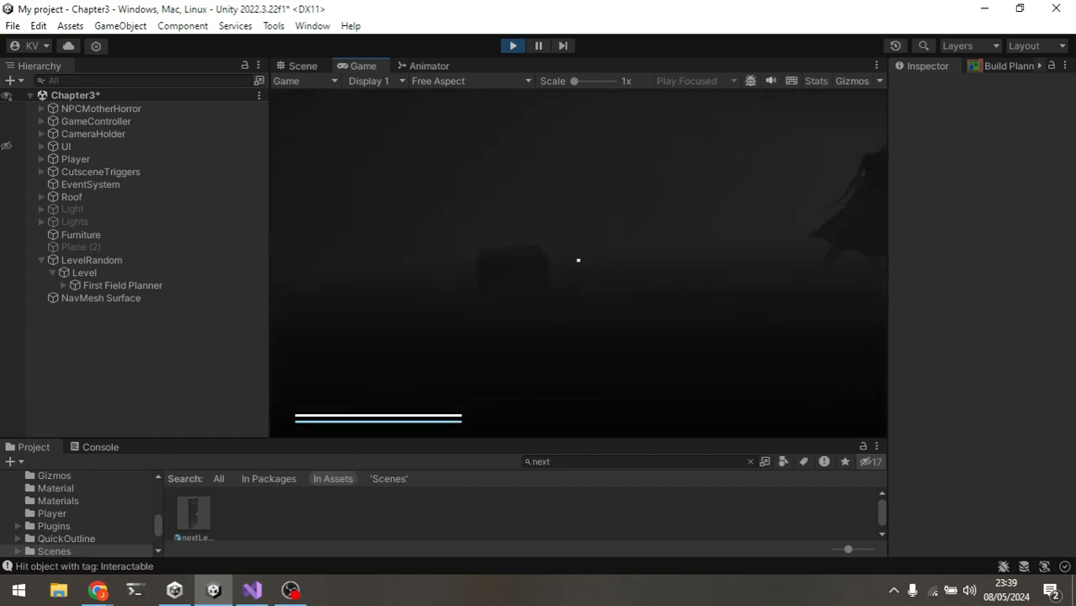
key(shift+w)
key(shift+w)
key(f)
key(f)
key(shift+w)
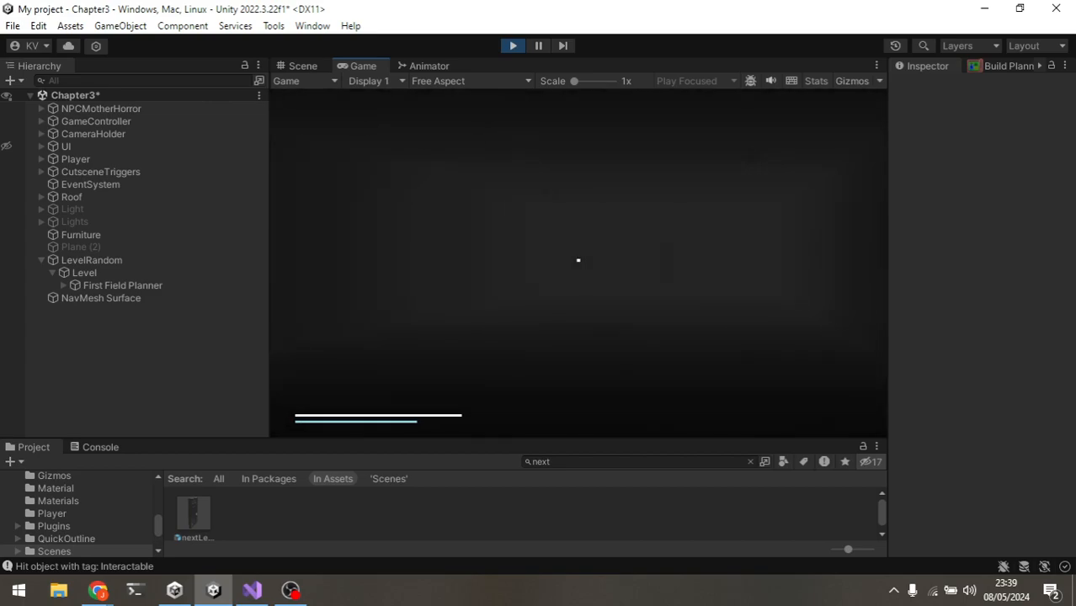
key(shift+w)
key(f)
key(shift+w)
key(f)
key(shift+w)
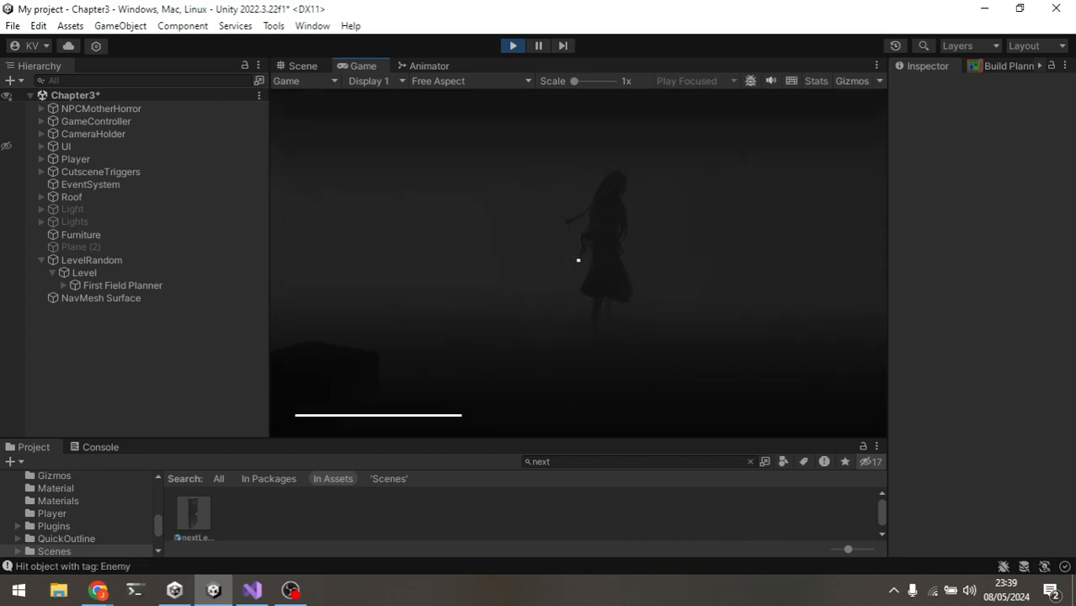
Step: Keep exploring the level in Play mode, approaching the enemy to check that it moves on the NavMesh
key(a)
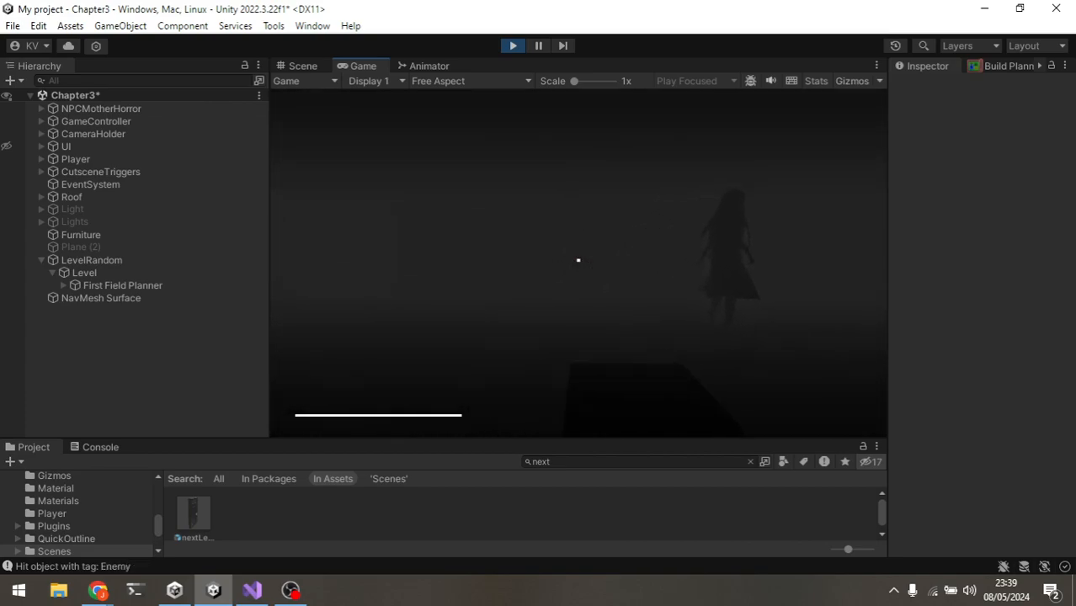
key(f)
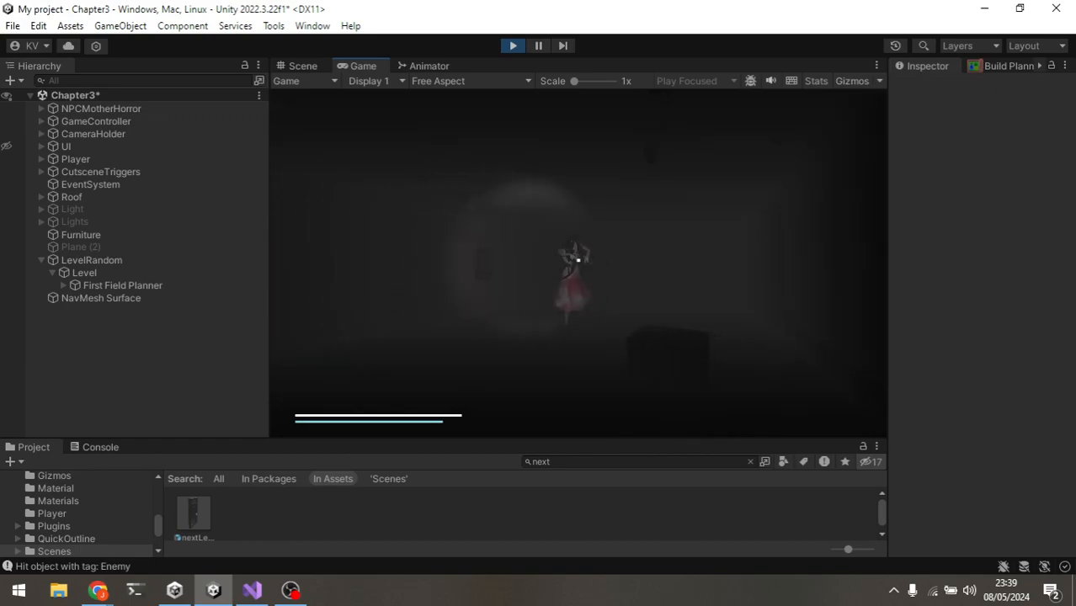
key(f)
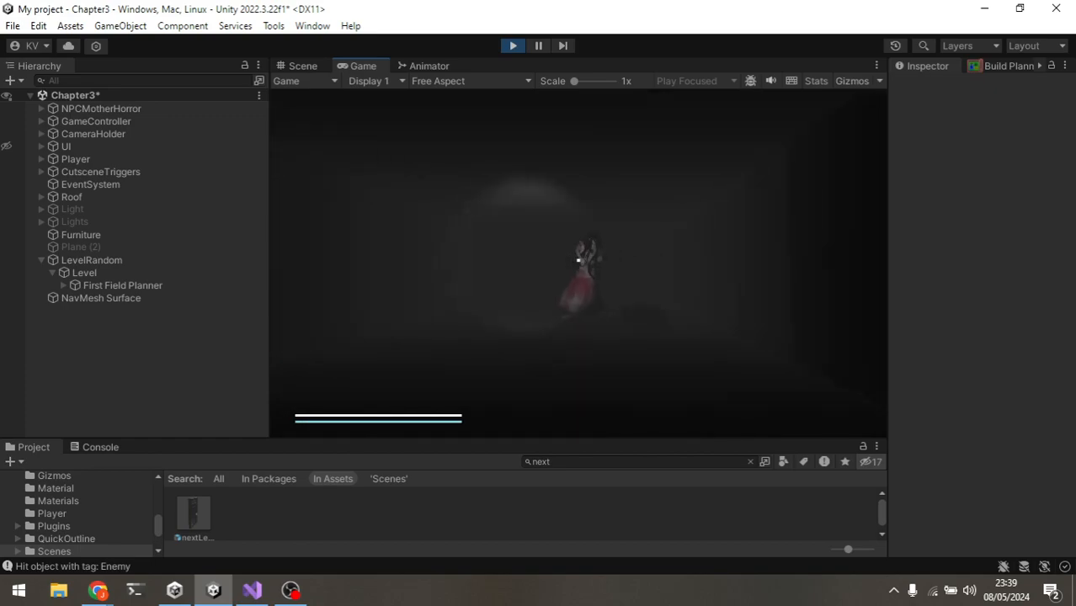
key(shift+w)
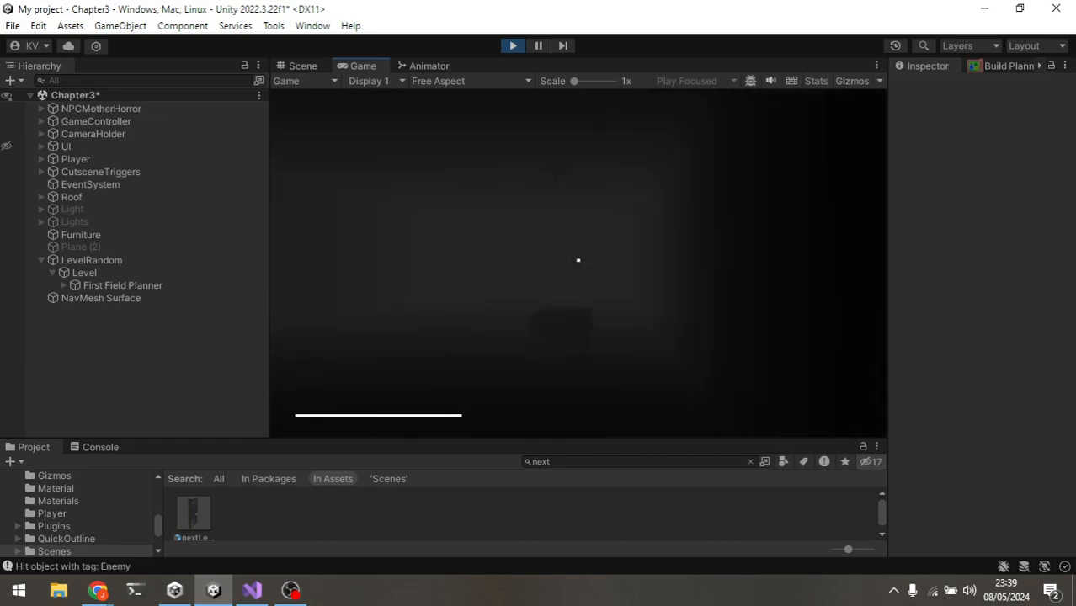
key(w)
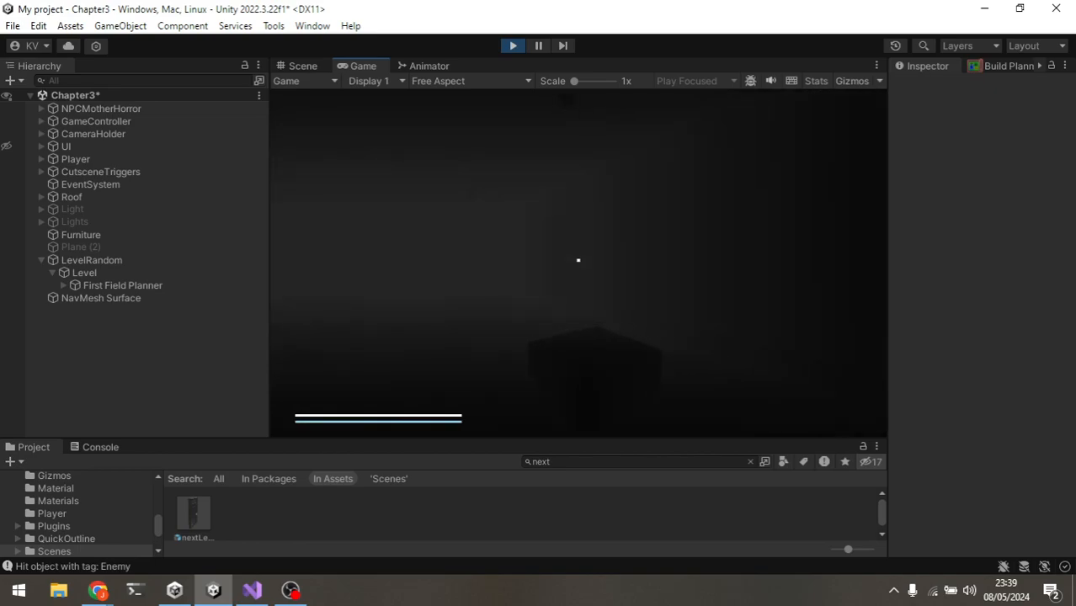
key(w)
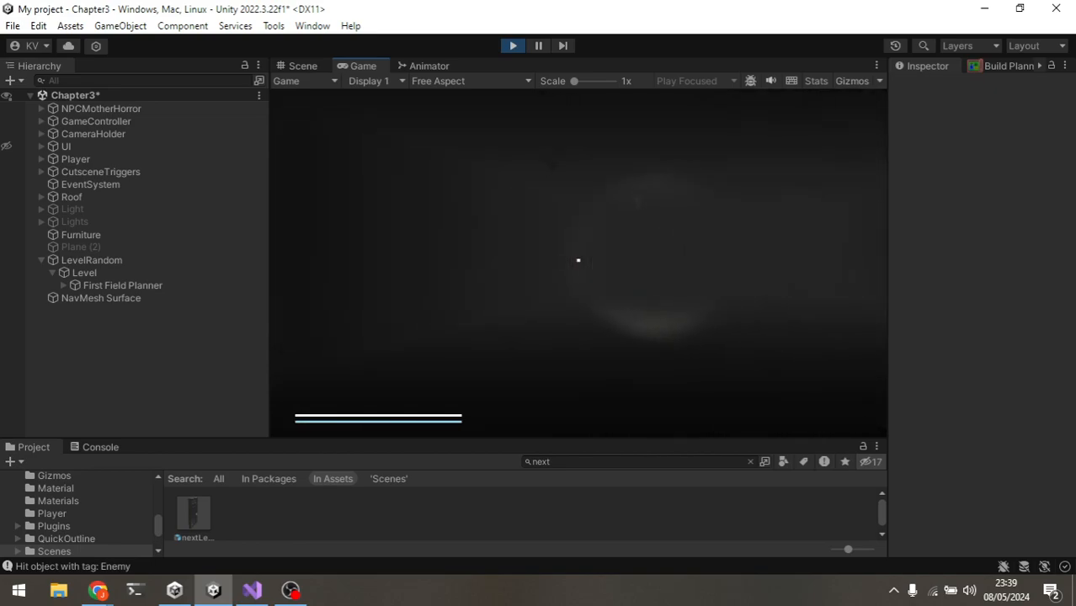
key(w)
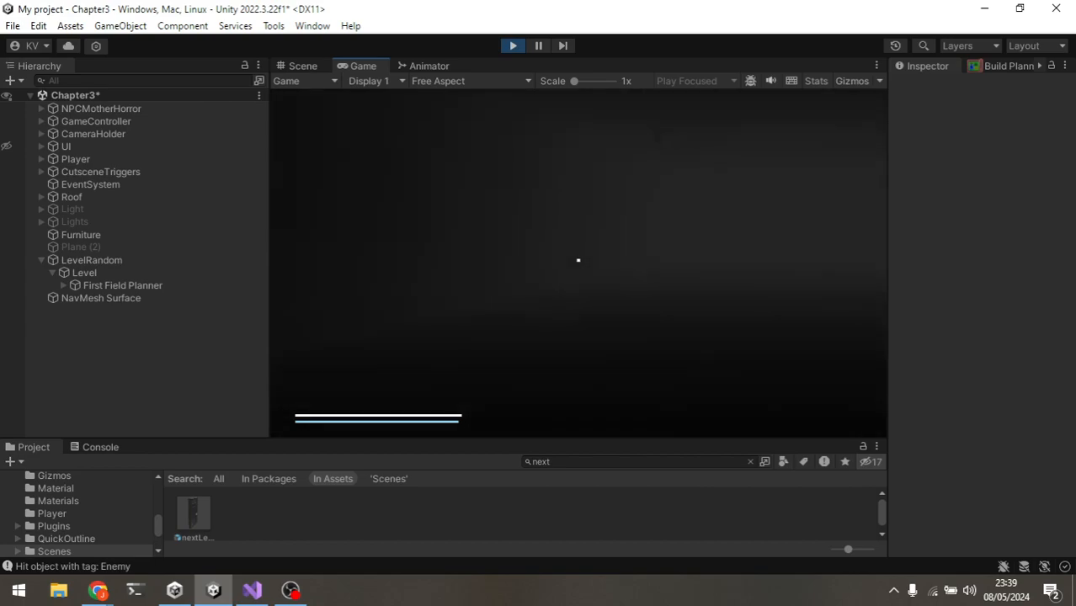
key(w)
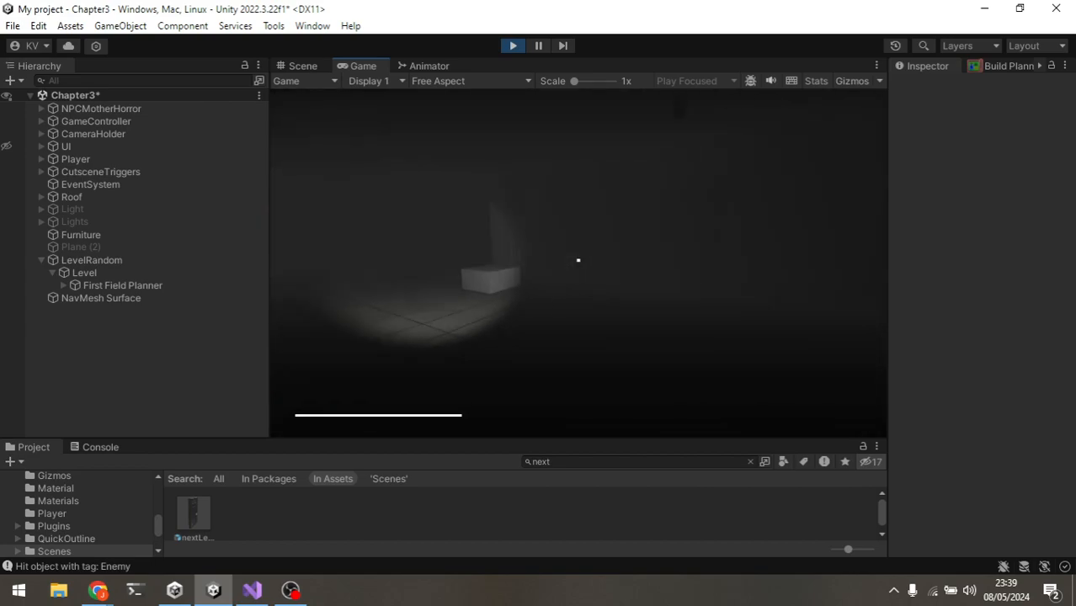
key(w)
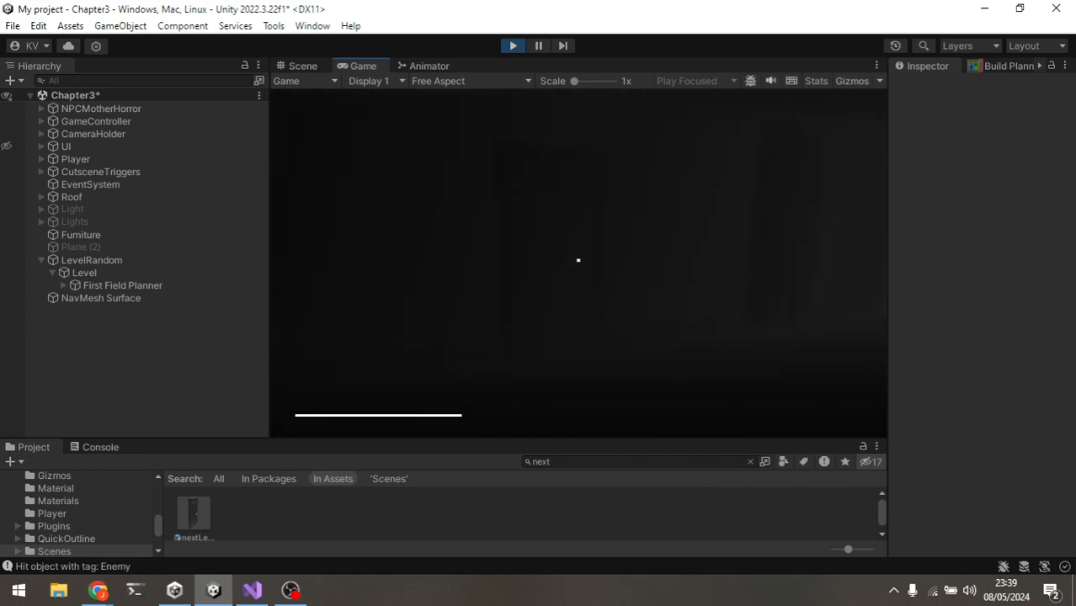
key(w)
key(f)
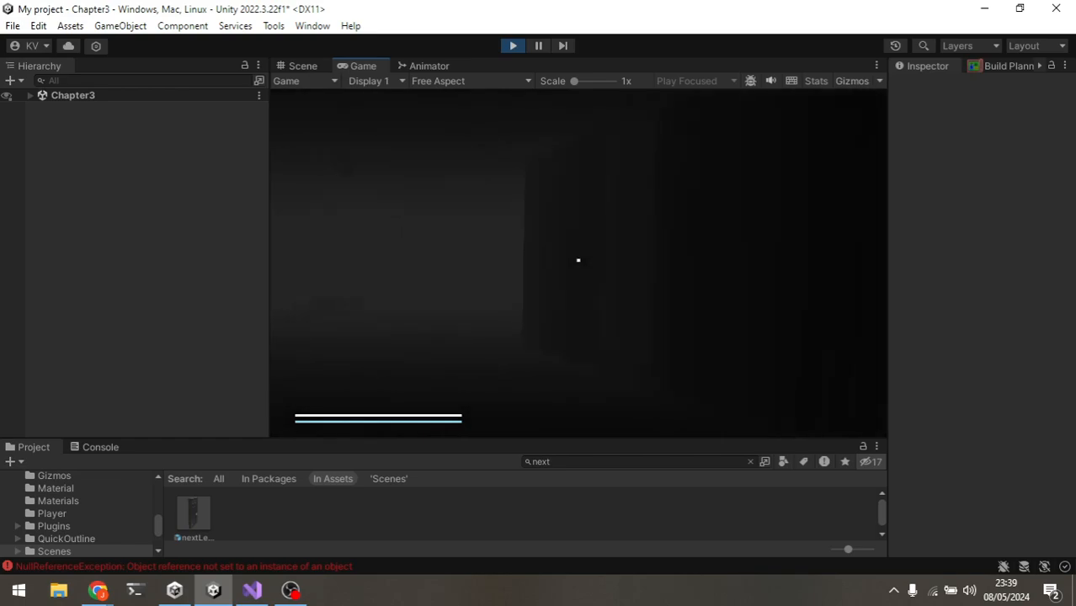
key(shift+w)
key(shift+w)
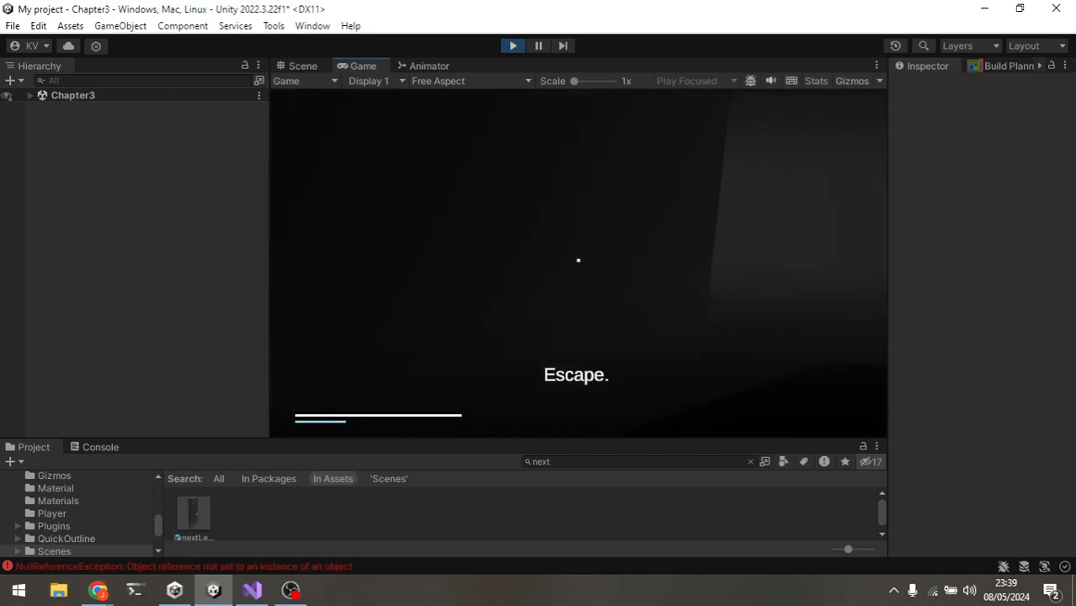
key(shift+w)
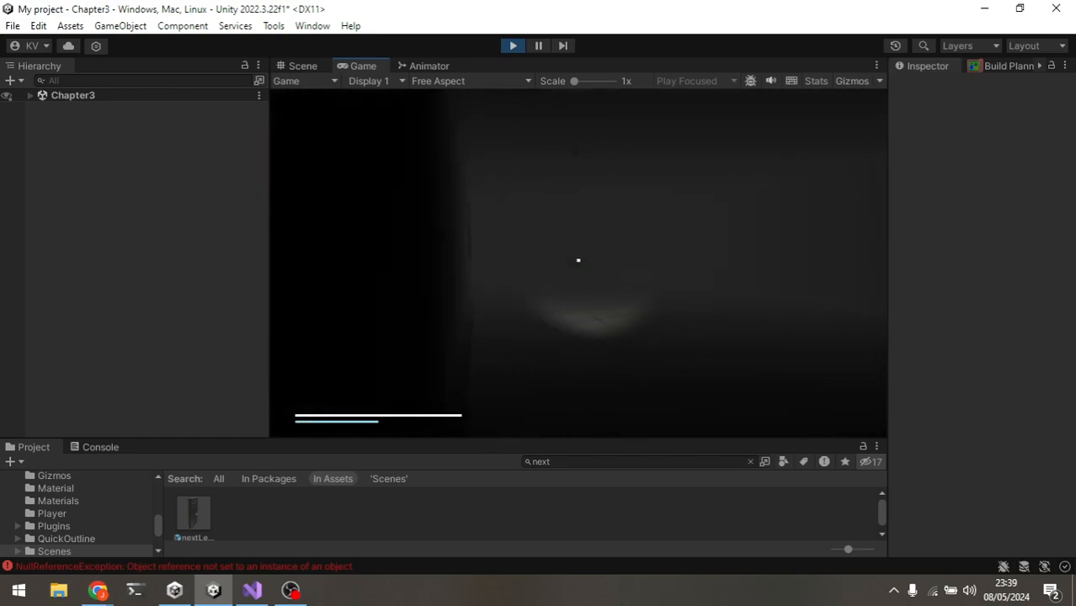
key(shift+w)
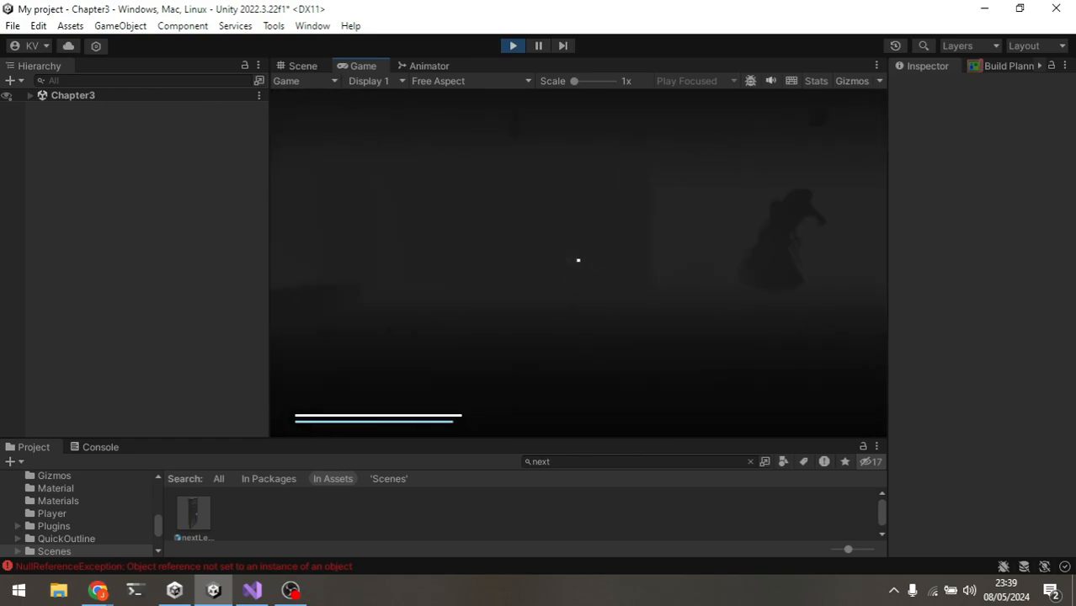
key(w)
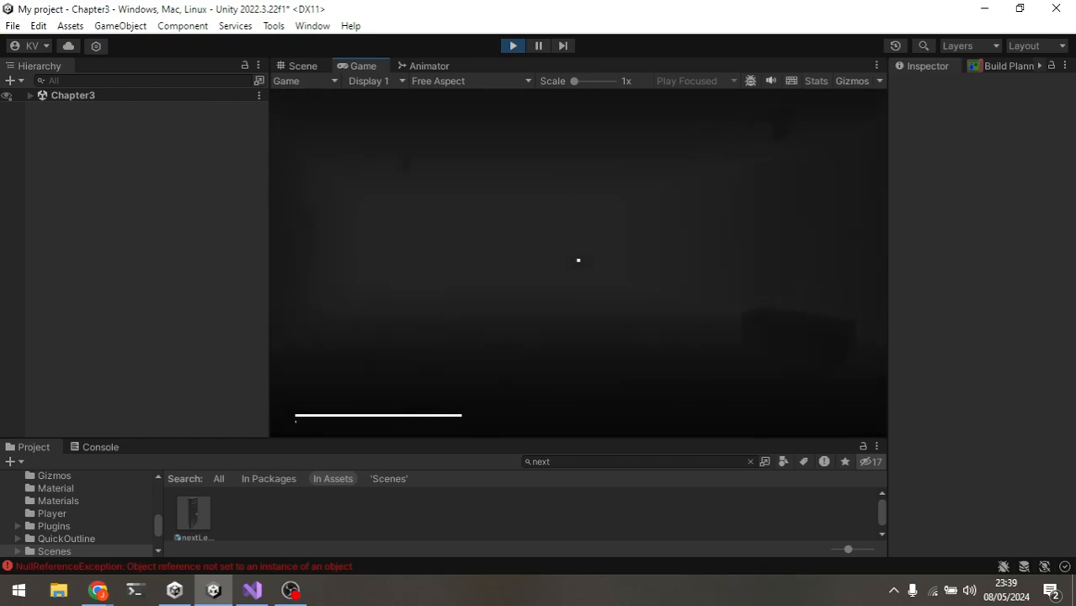
key(shift+w)
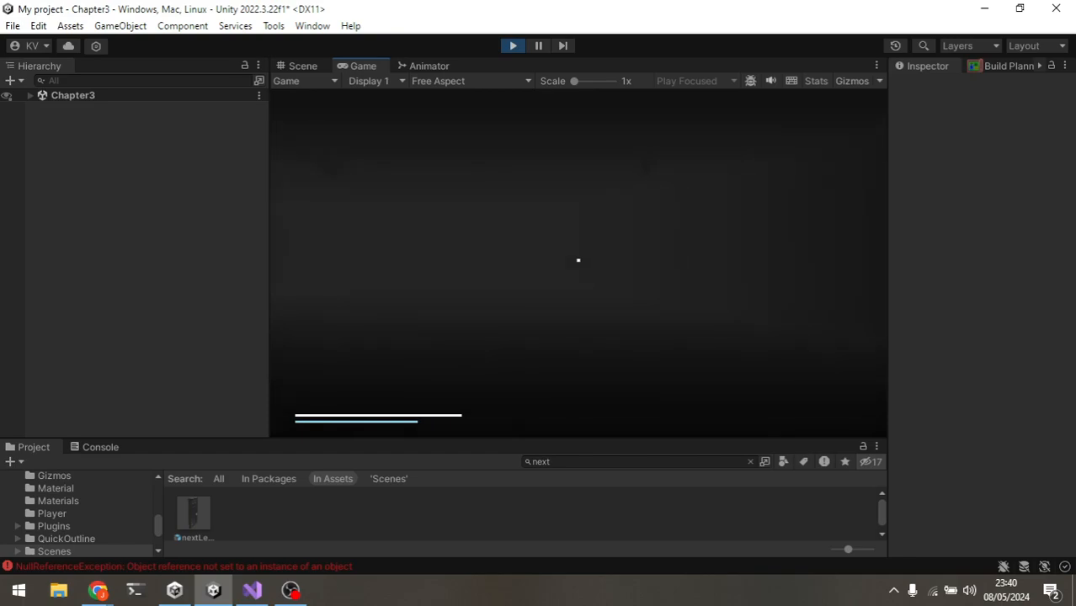
key(w)
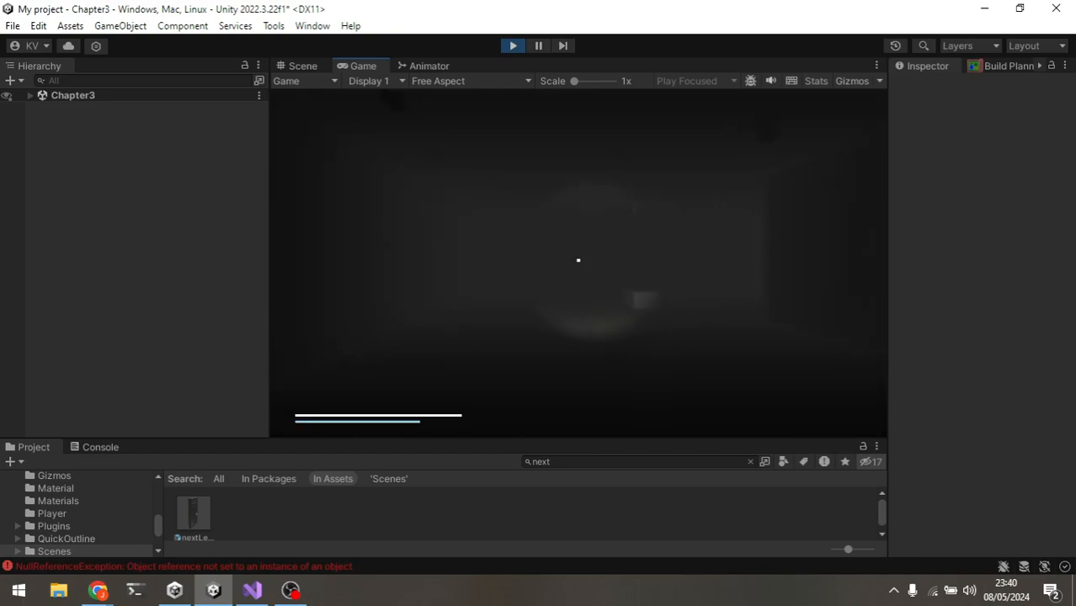
key(shift+w)
key(shift+w)
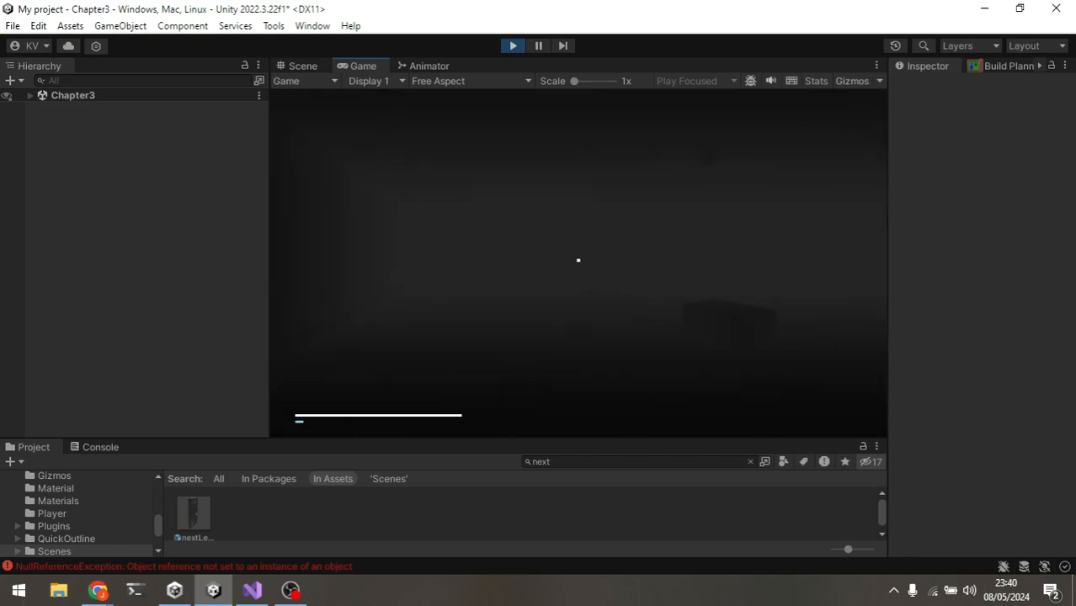
key(w)
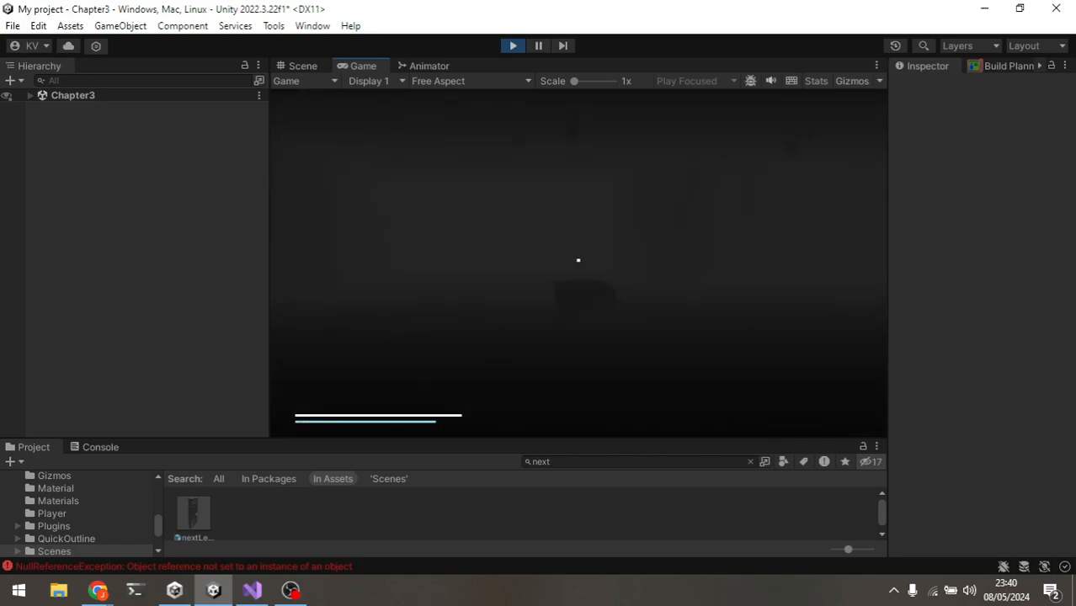
key(shift+w)
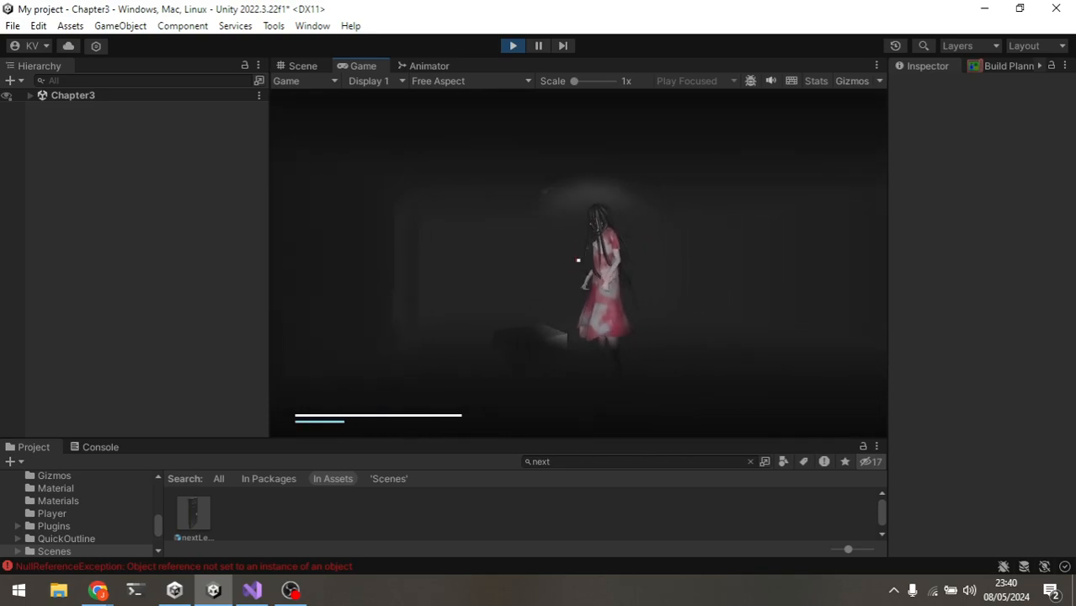
key(shift+w)
key(f)
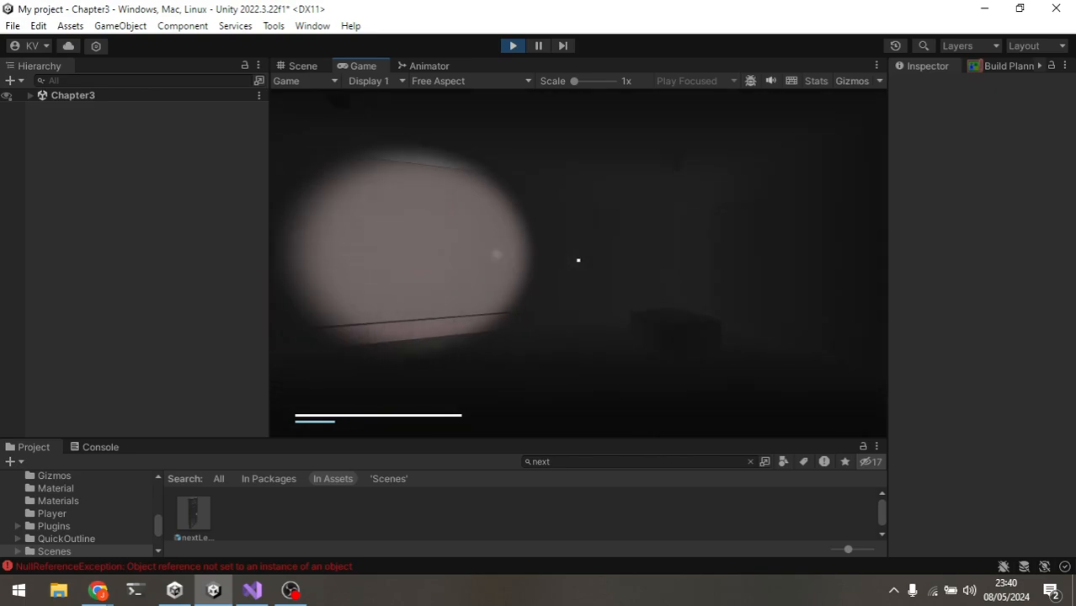
key(f)
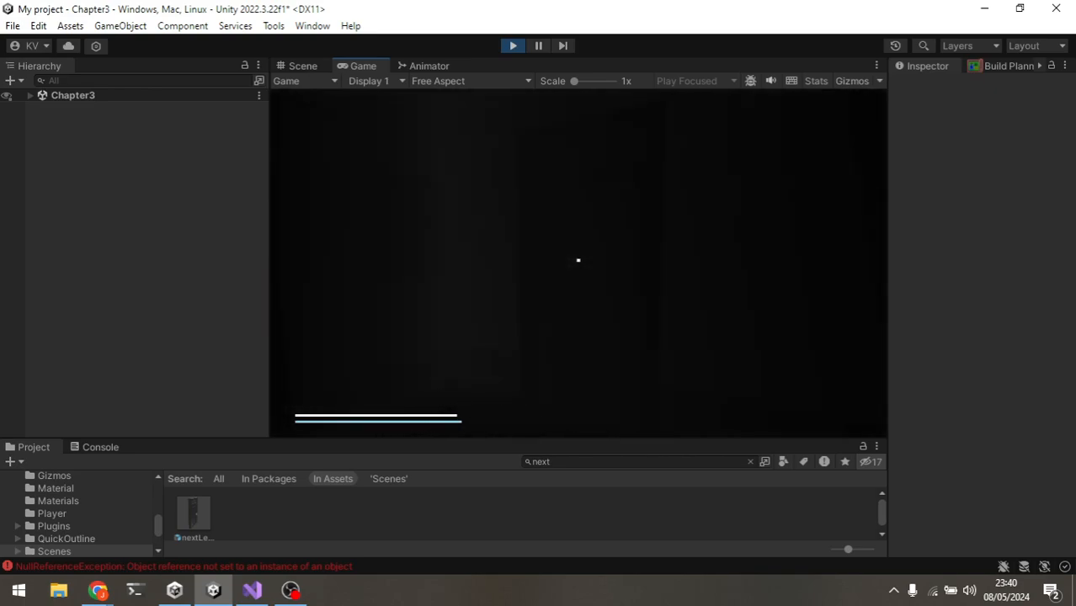
key(f)
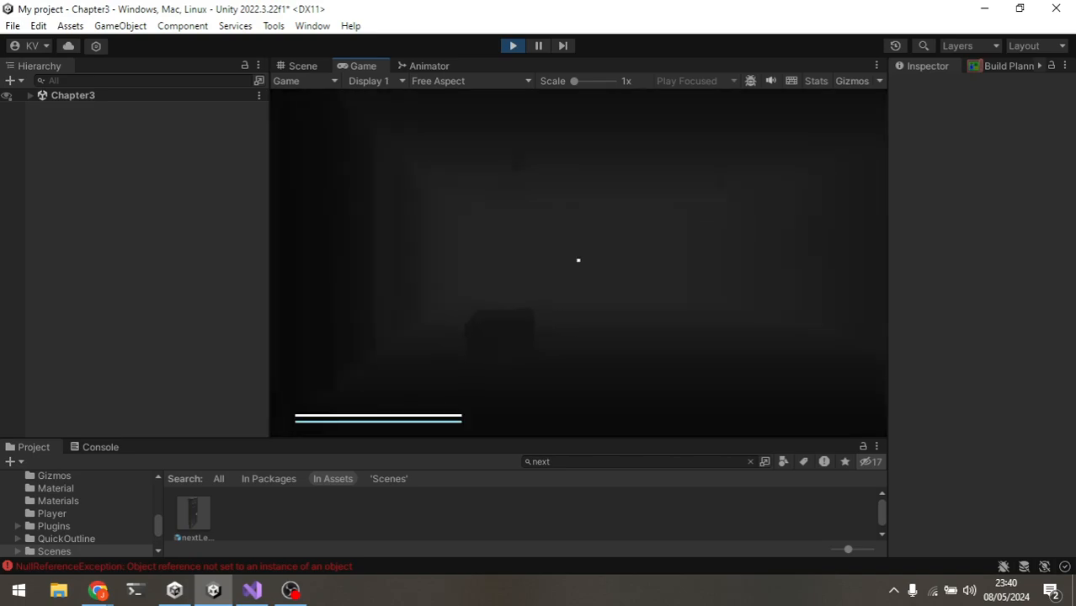
key(shift+w)
key(f)
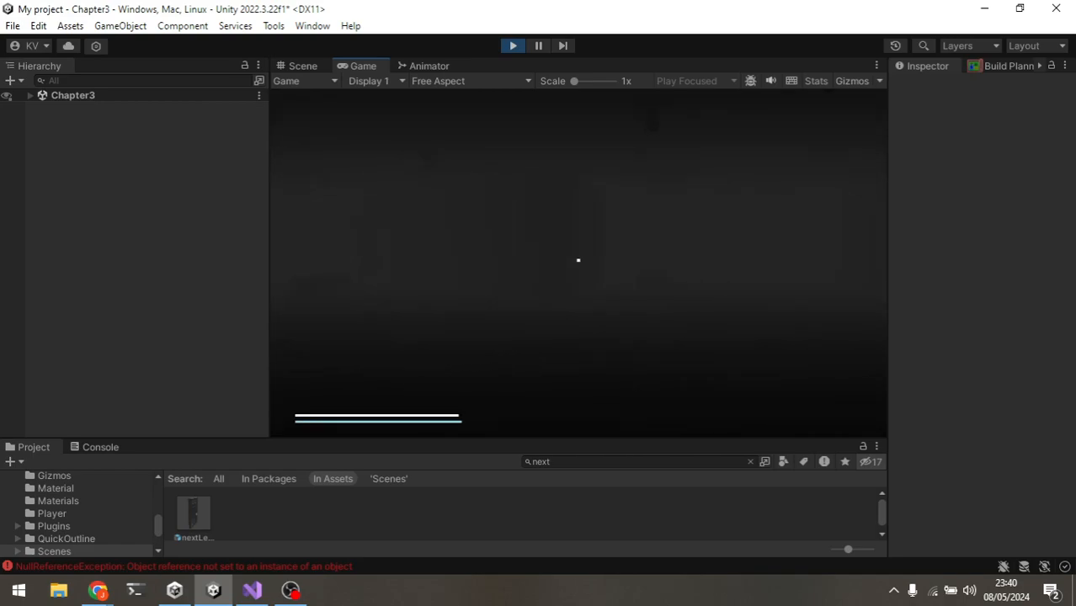
key(shift+w)
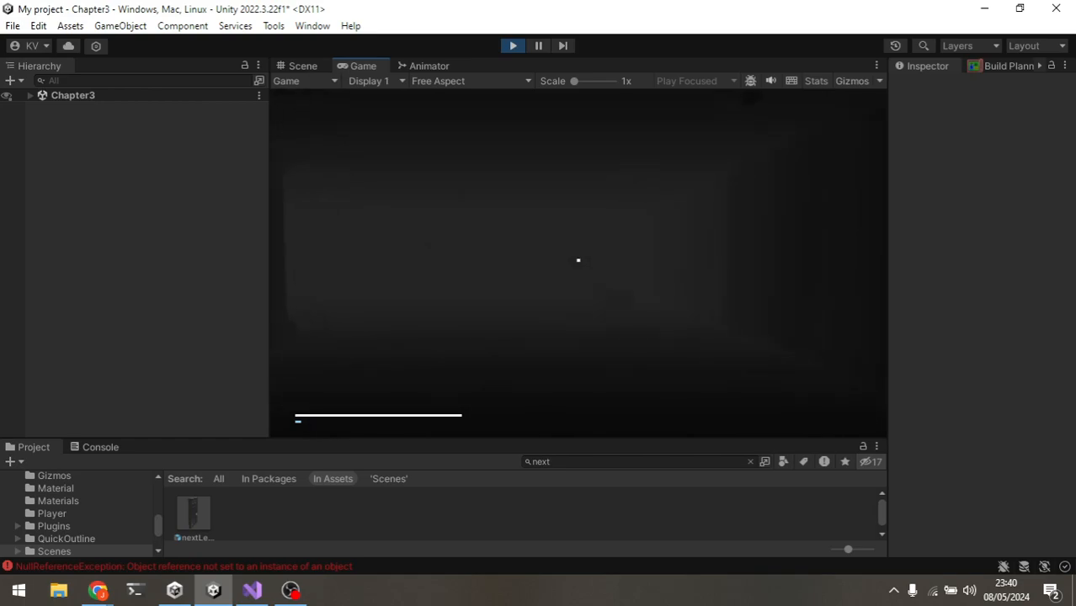
Step: Run through the corridor to the exit door and trigger Next Level to load a freshly generated level
key(shift+w)
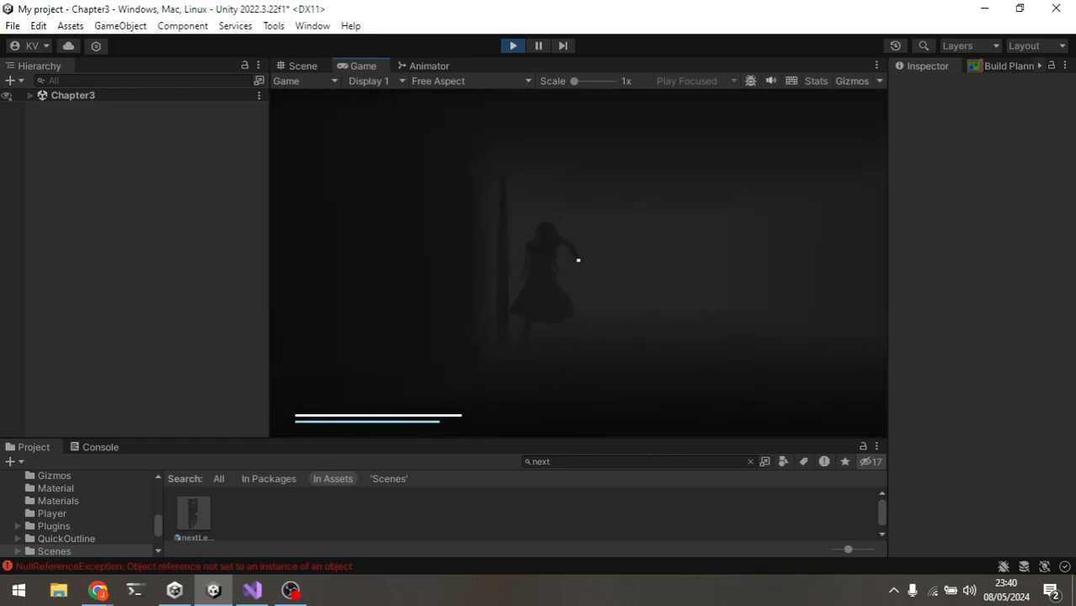
key(shift+w)
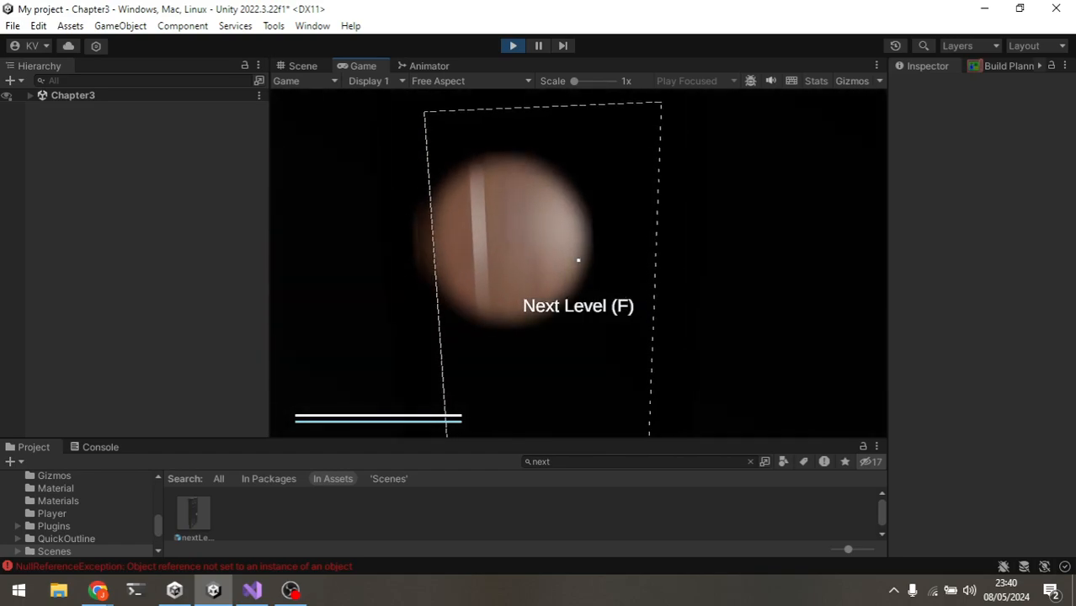
key(f)
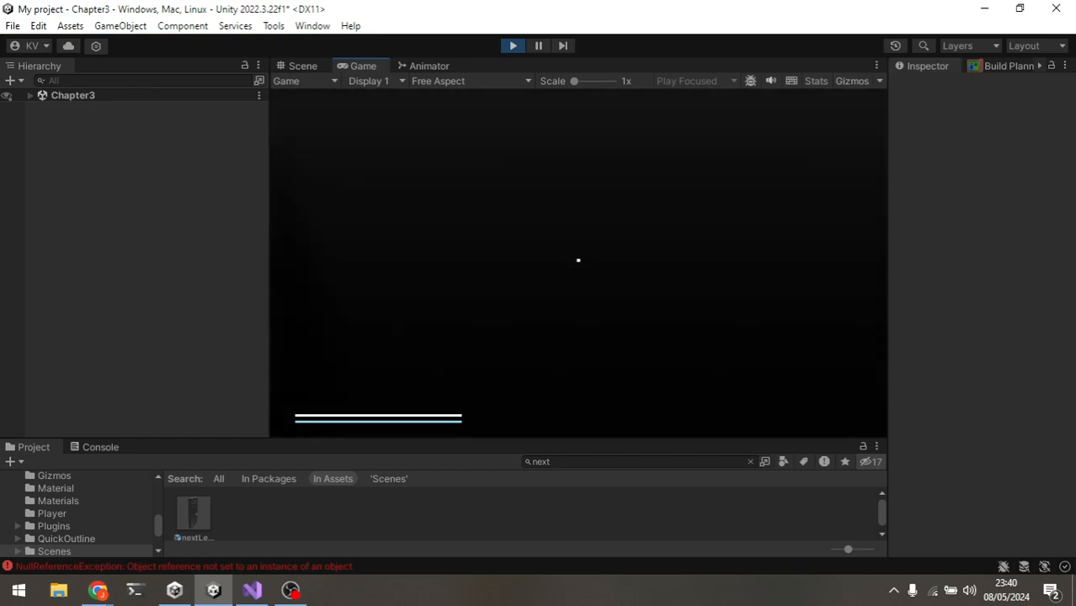
Step: Explore the newly generated level in Play mode, running through the corridors past the enemy and toggling the flashlight
key(shift+w)
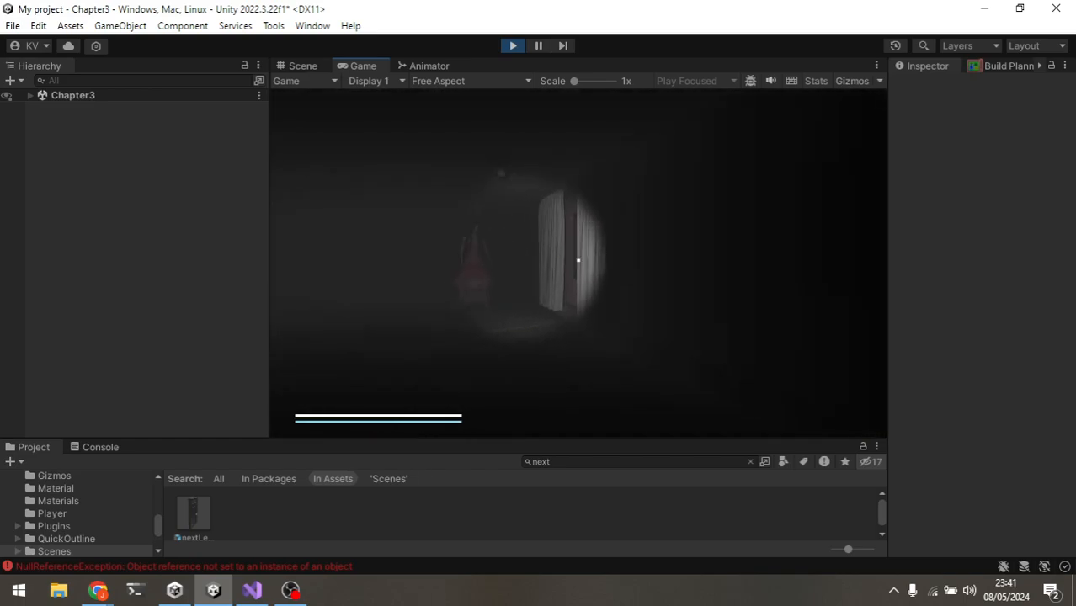
key(shift+w)
key(shift+w)
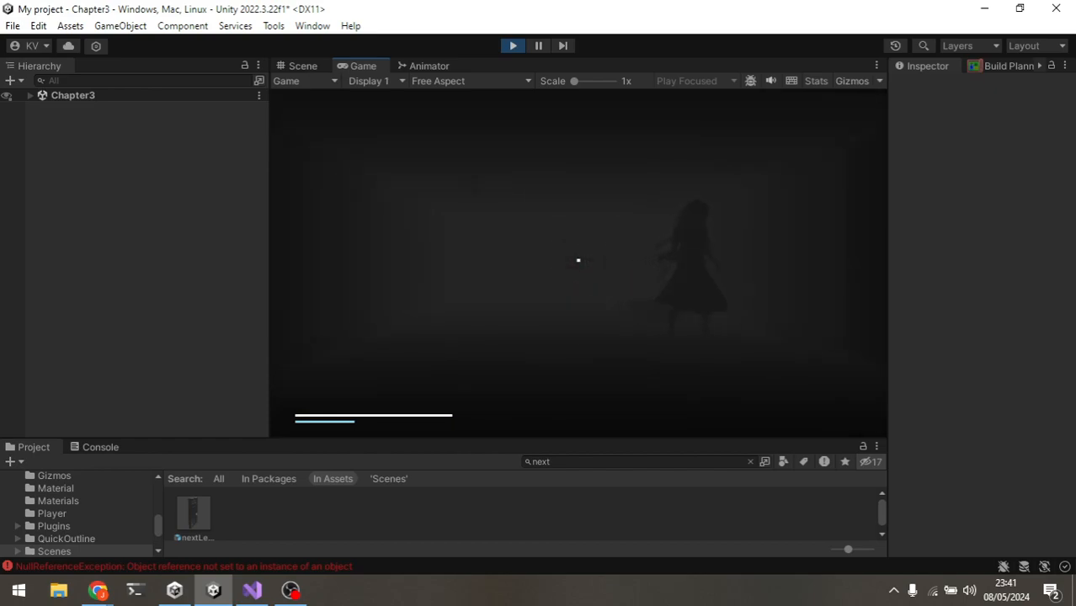
key(shift+w)
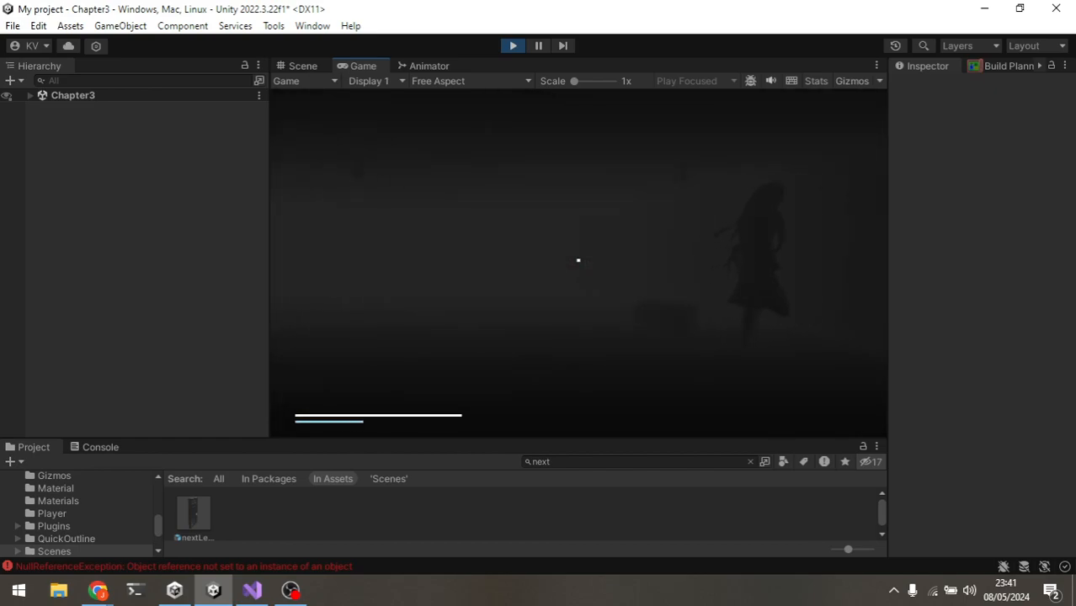
key(w)
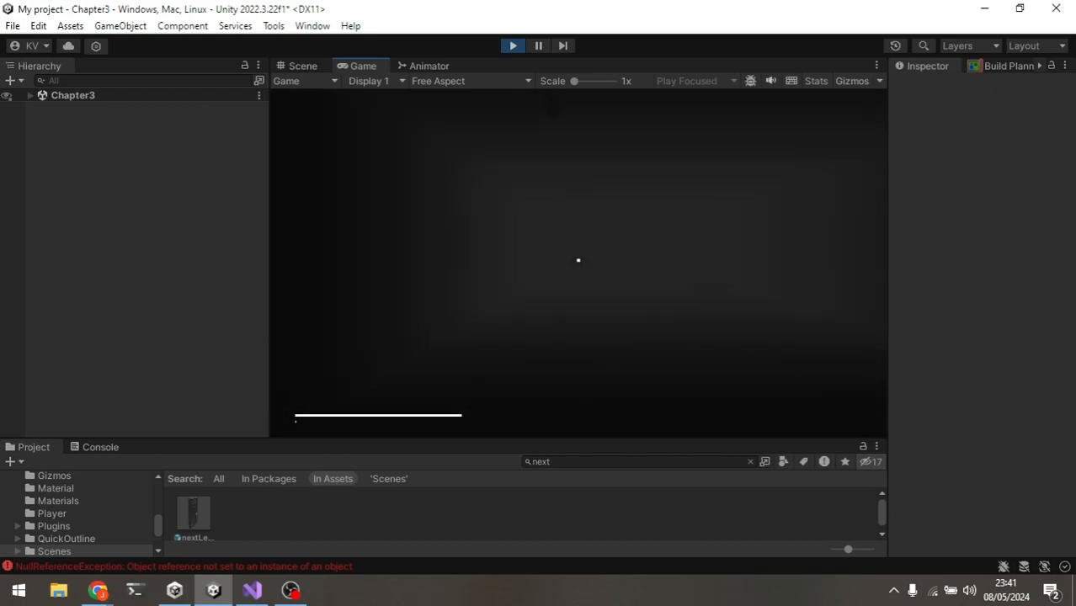
key(shift+w)
key(shift+w)
key(f)
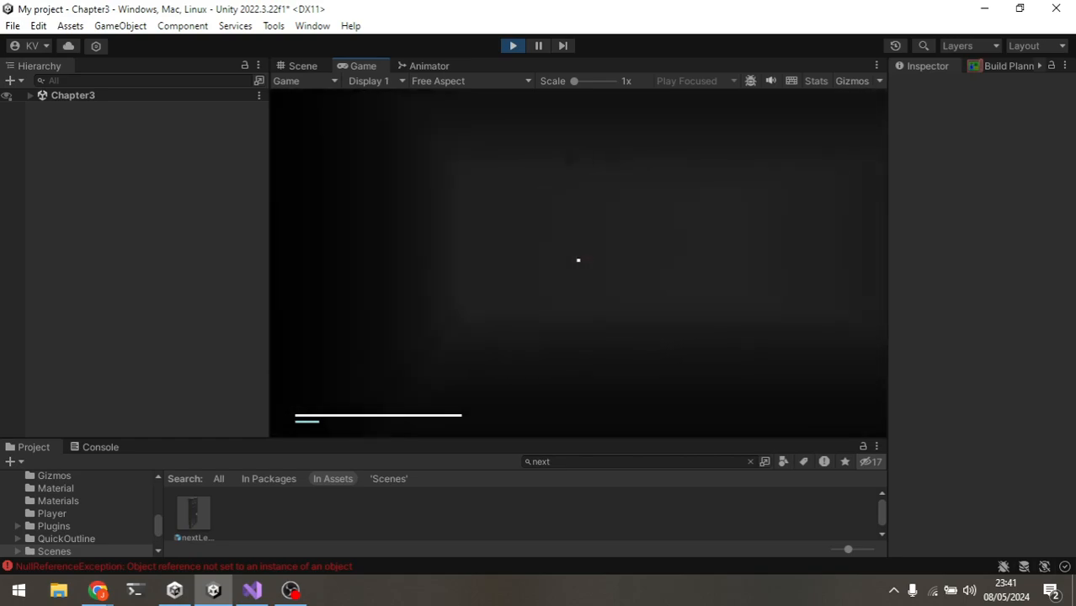
key(shift+w)
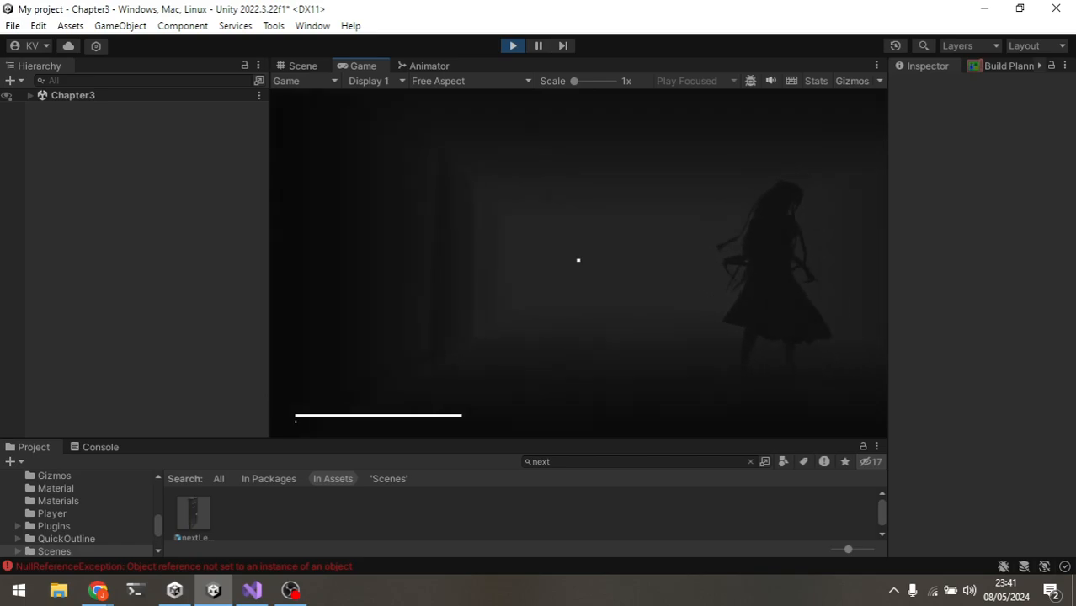
key(shift+w)
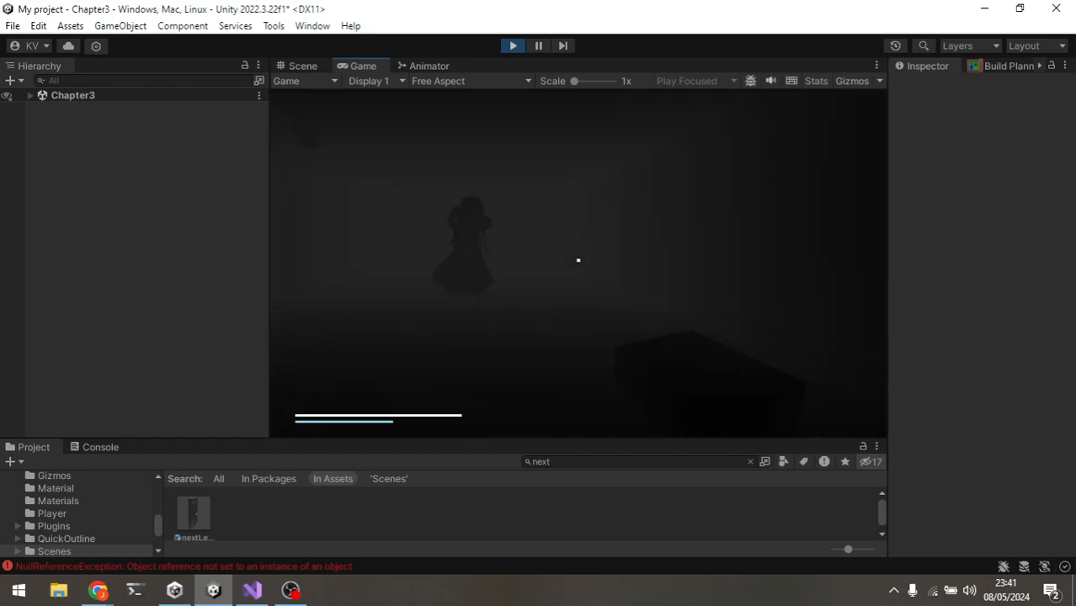
key(shift+w)
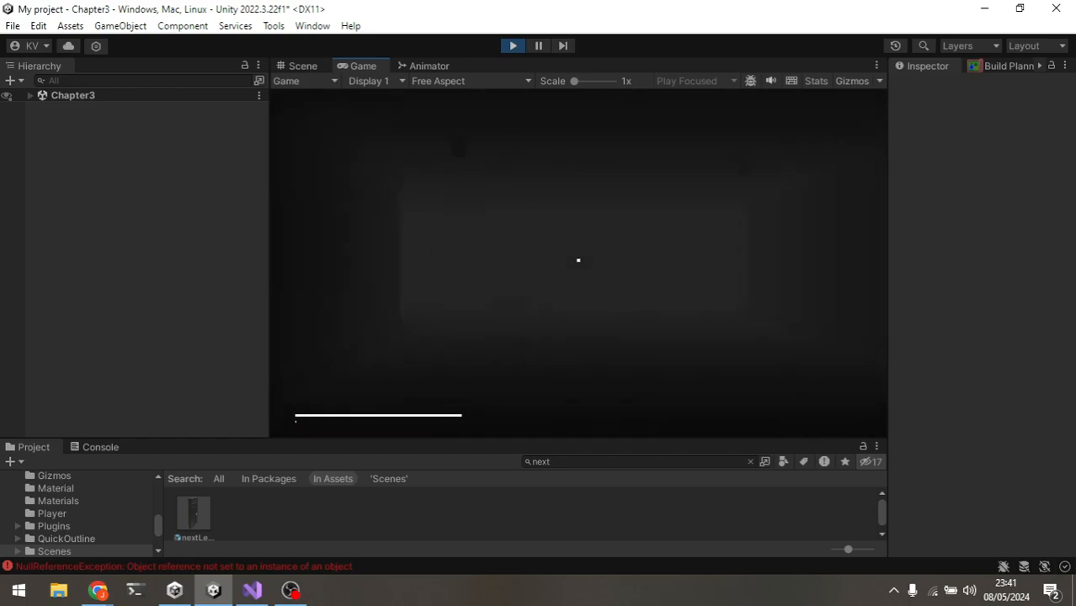
Step: Pause Play mode and inspect the generated level layout in the Scene view, Build Planner and Field Designer windows
key(Escape)
click(539, 45)
scroll(498, 226, down, 5)
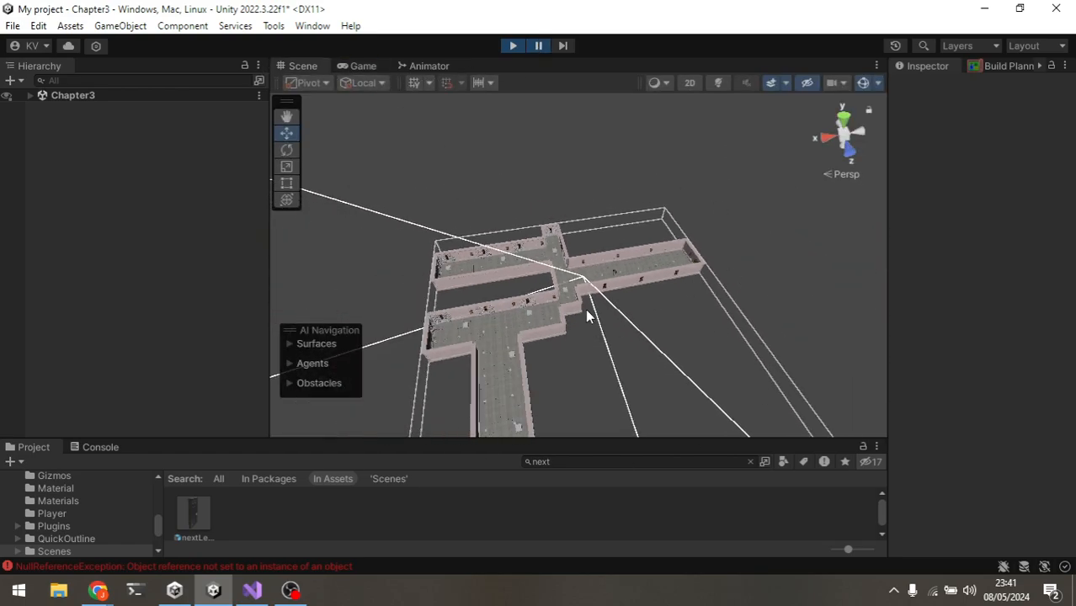
middle_drag(587, 316, 824, 232)
click(1009, 65)
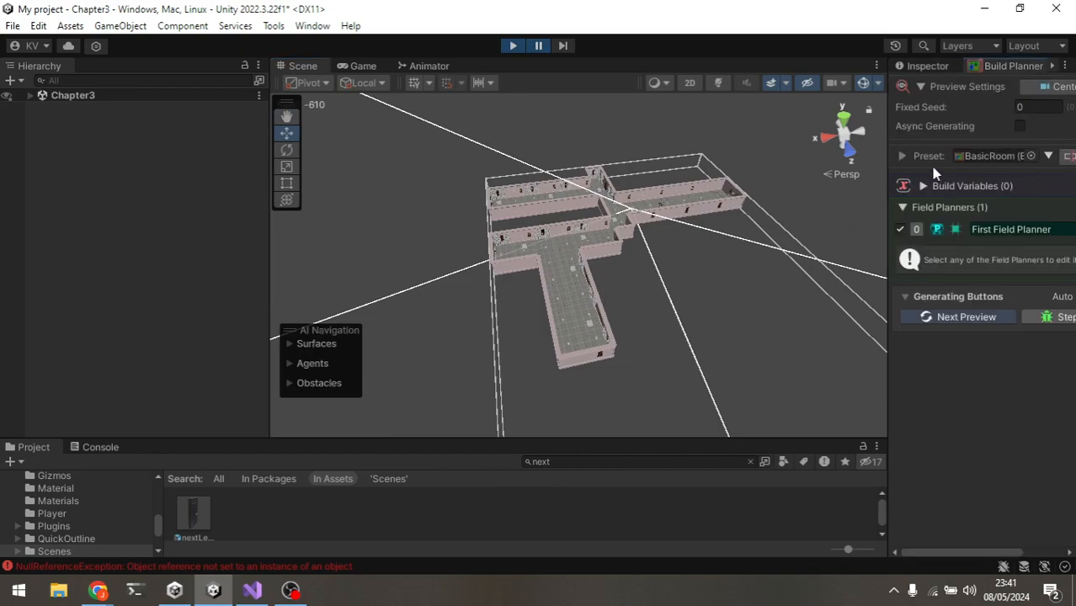
click(963, 66)
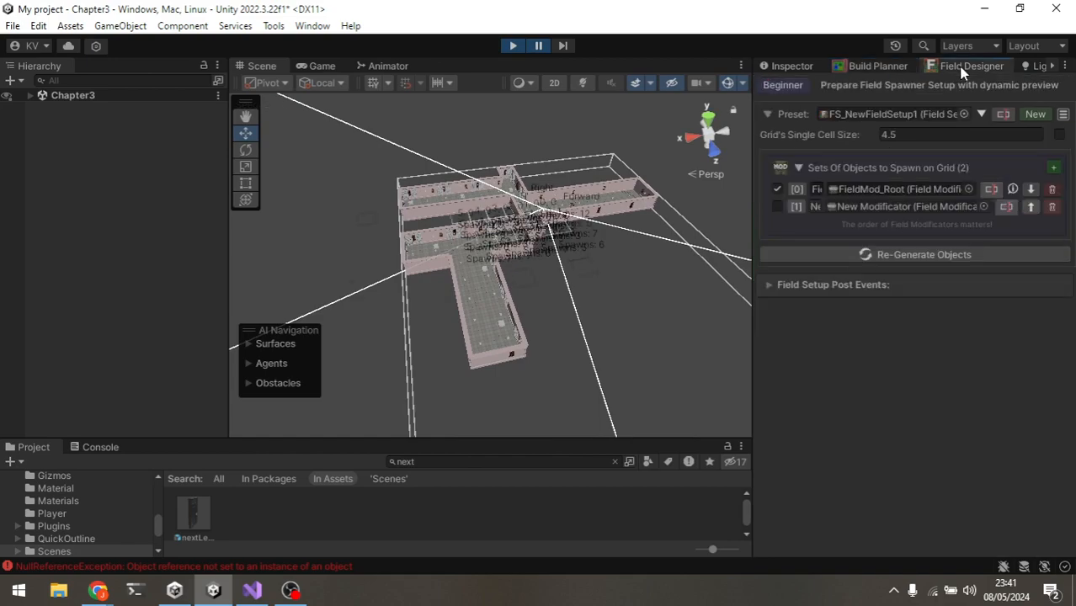
click(805, 71)
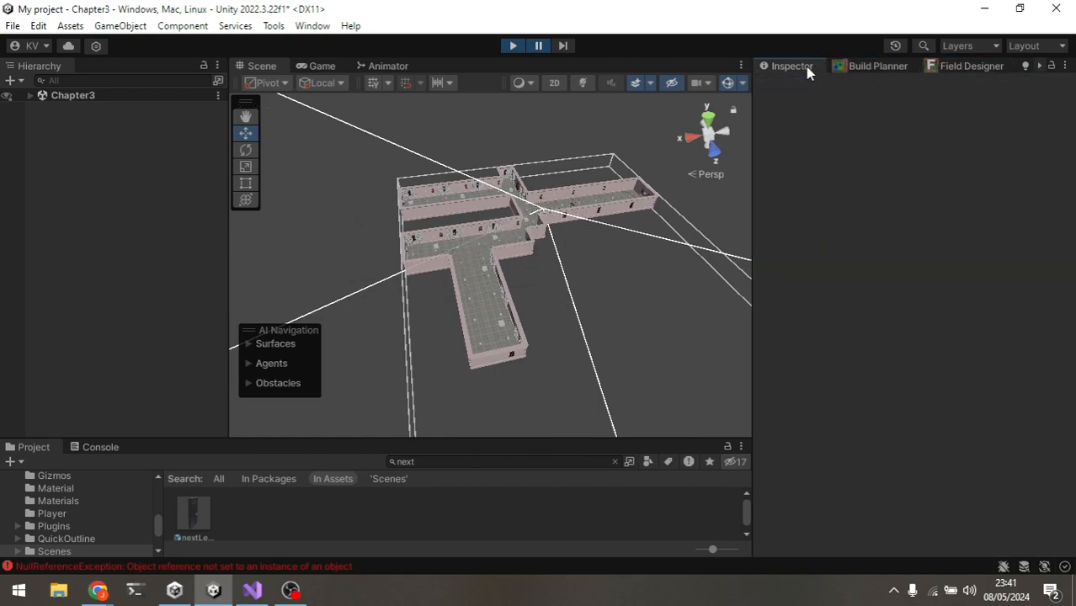
scroll(468, 273, up, 6)
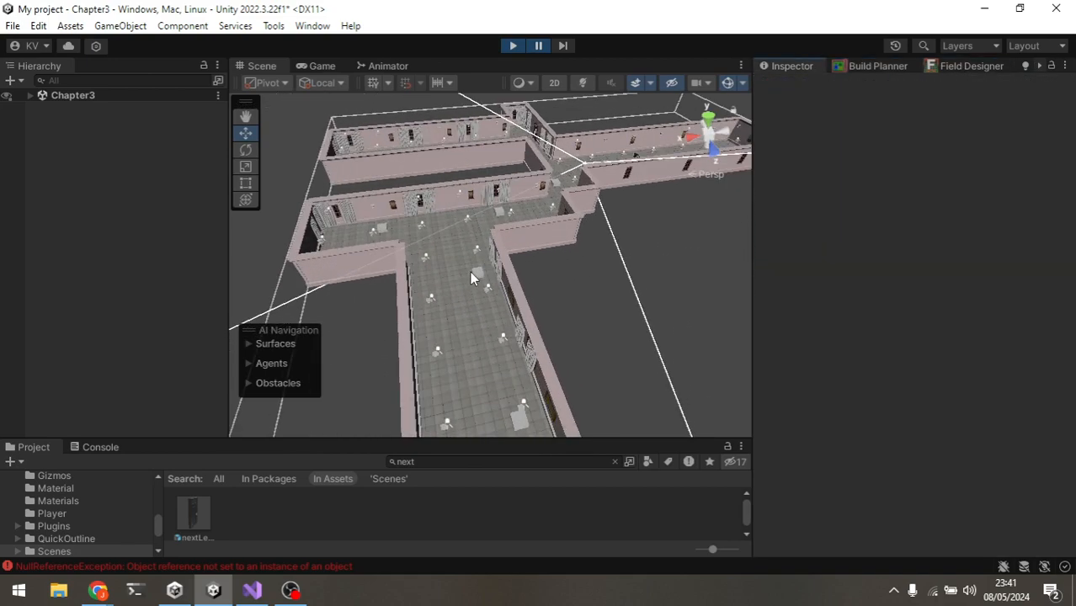
alt+drag(459, 224, 554, 335)
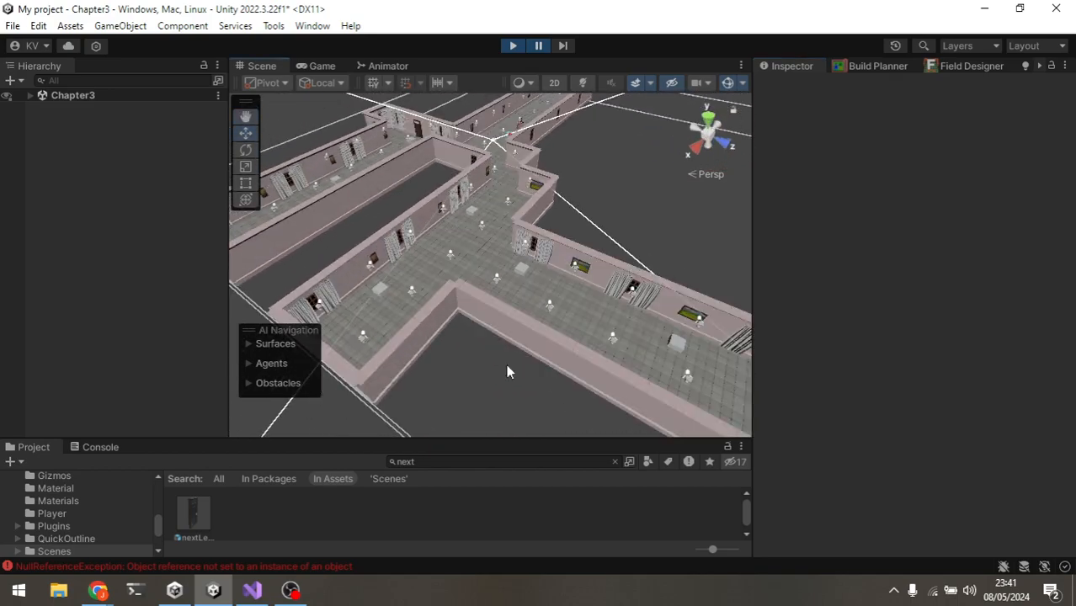
Step: Switch to the browser to show the Procedural Generation Grid (Beta) Asset Store page, then return to Unity
mouse_move(100, 592)
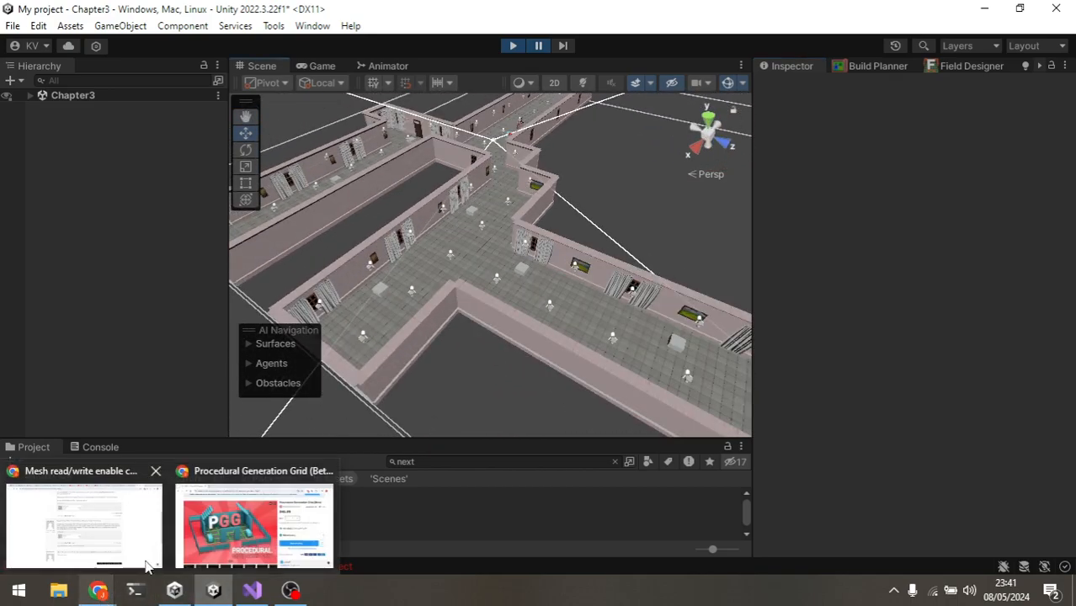
click(252, 518)
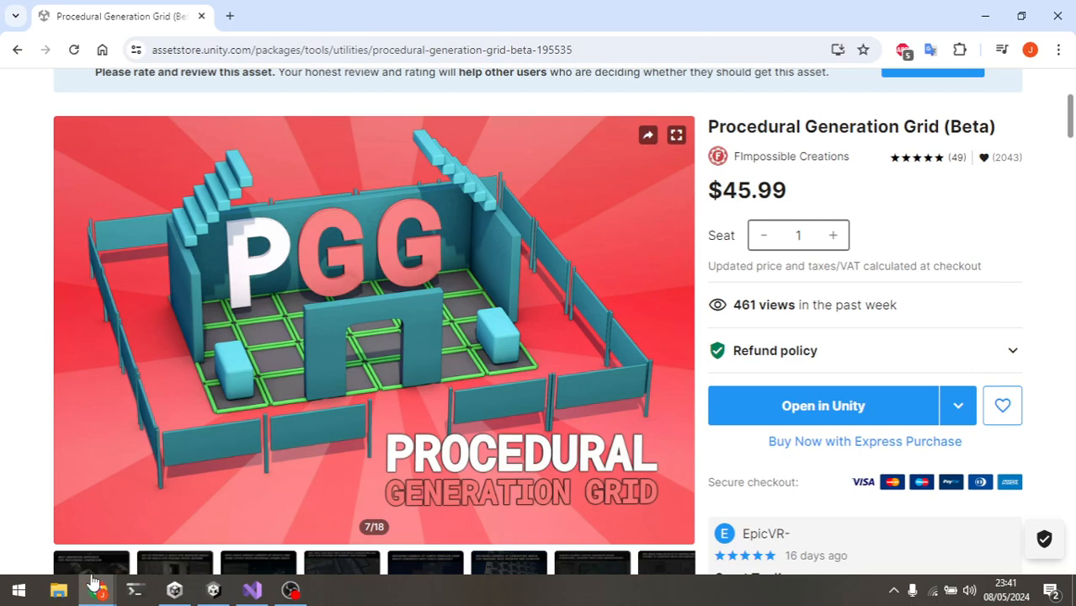
click(211, 592)
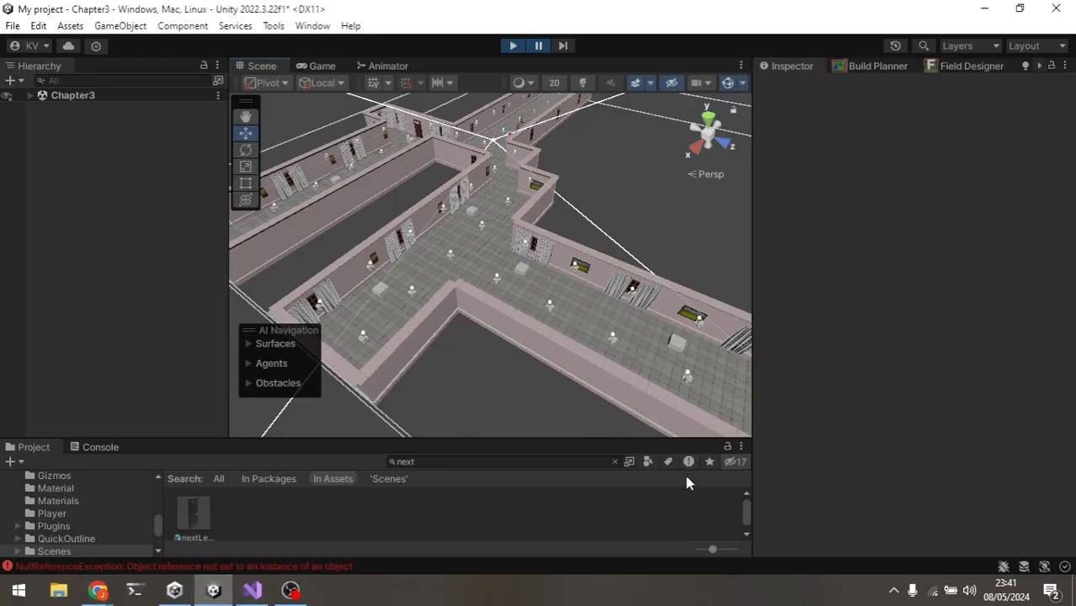
click(289, 591)
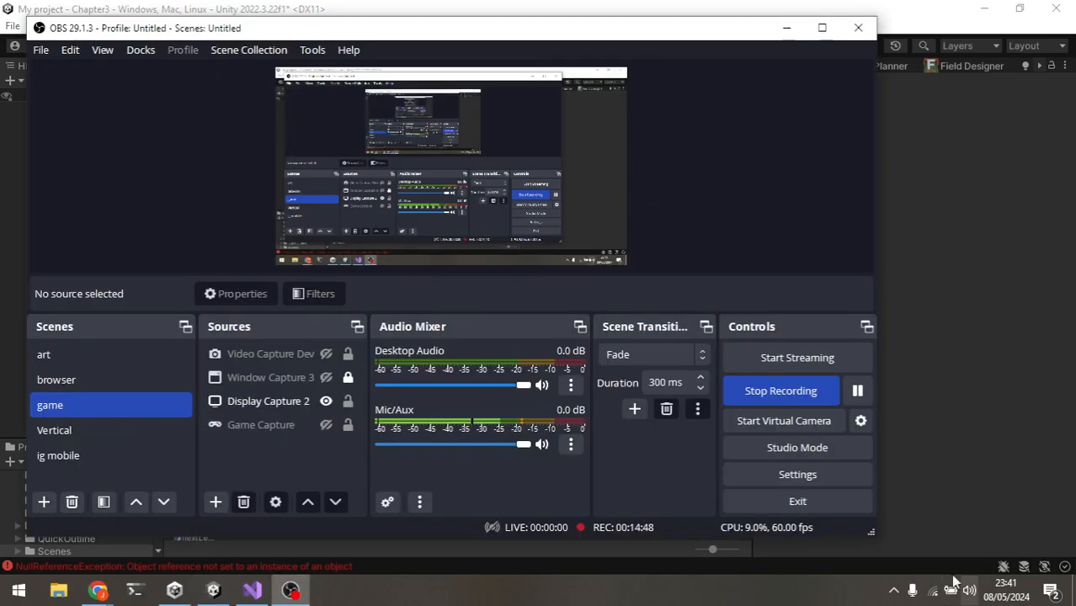